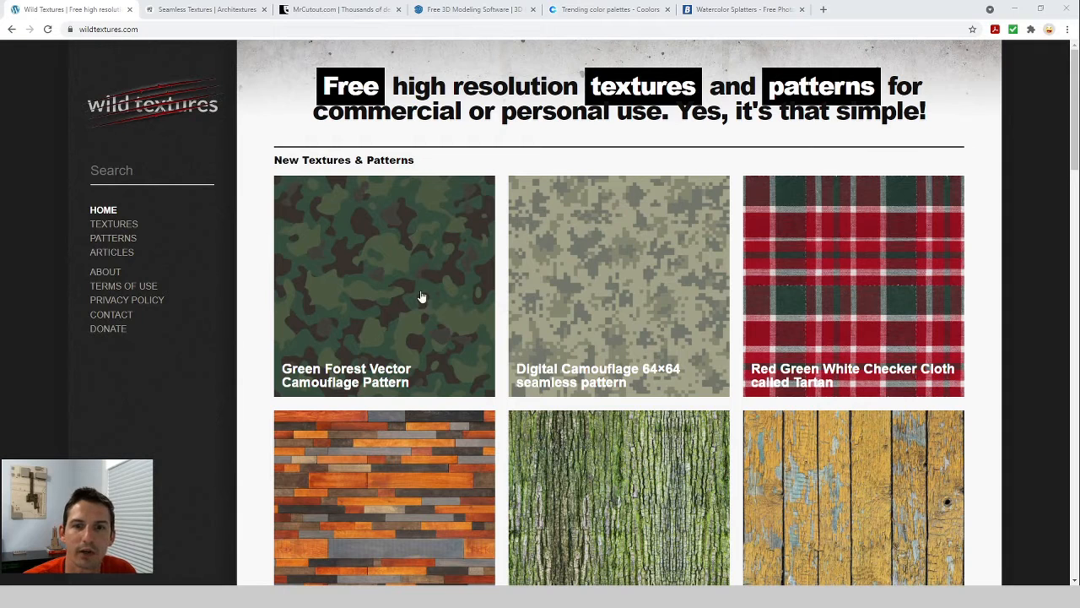
Look through the open resource tabs for free textures, seamless textures, cutouts and SketchUp.
{"action": "left_click", "coordinate": [193, 10]}
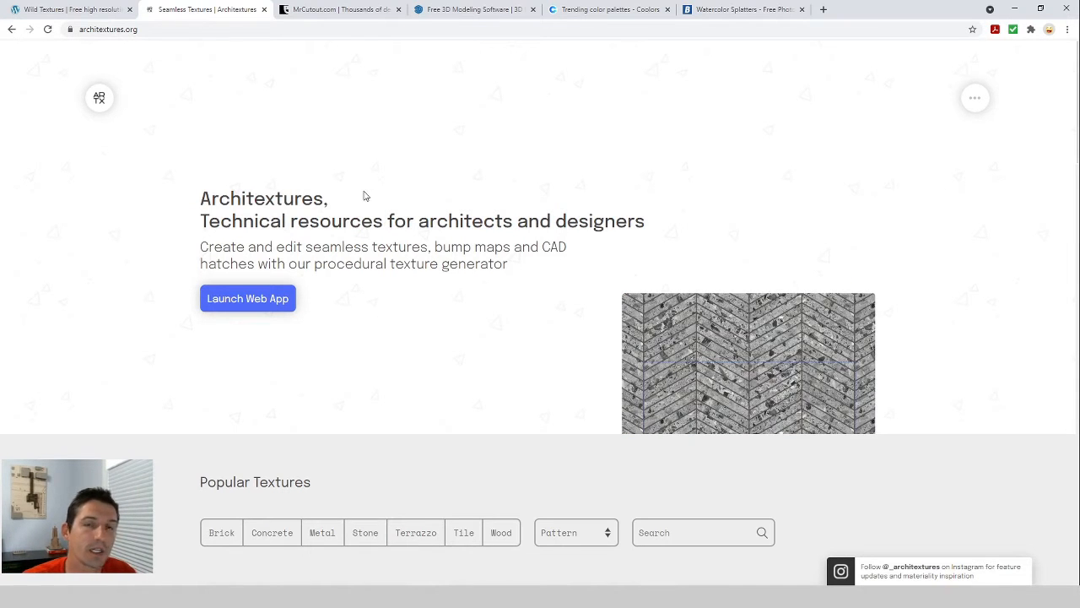
{"action": "left_click", "coordinate": [63, 10]}
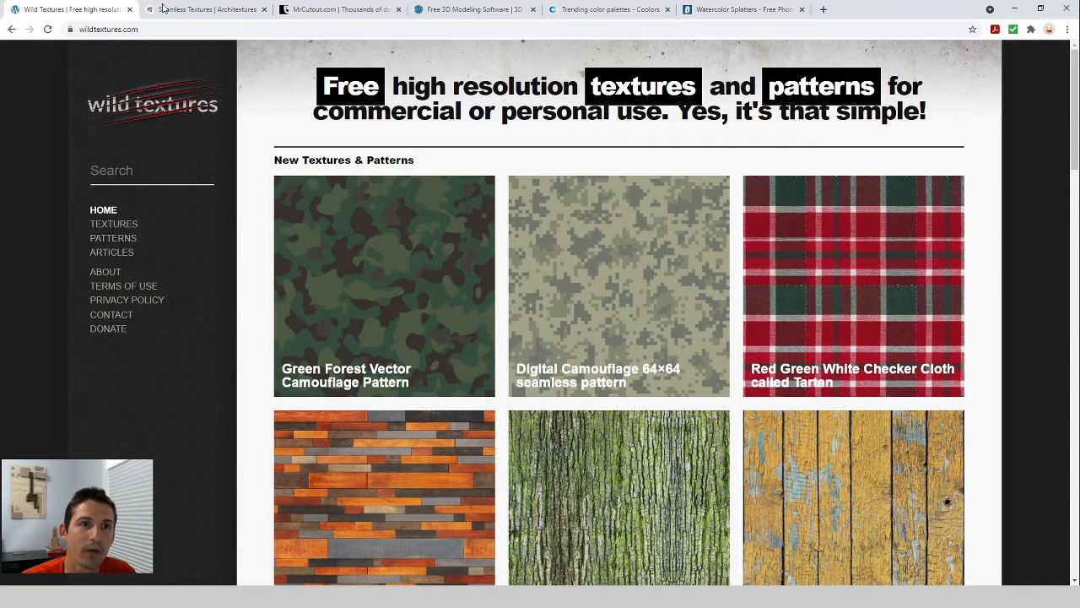
{"action": "left_click", "coordinate": [192, 12]}
{"action": "left_click", "coordinate": [332, 10]}
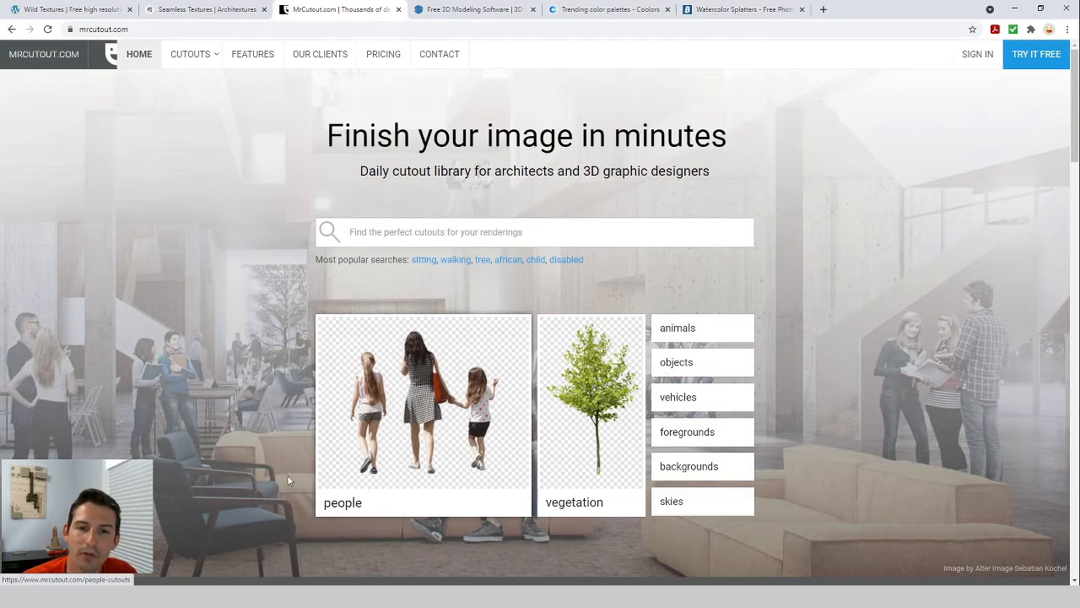
{"action": "left_click", "coordinate": [472, 12]}
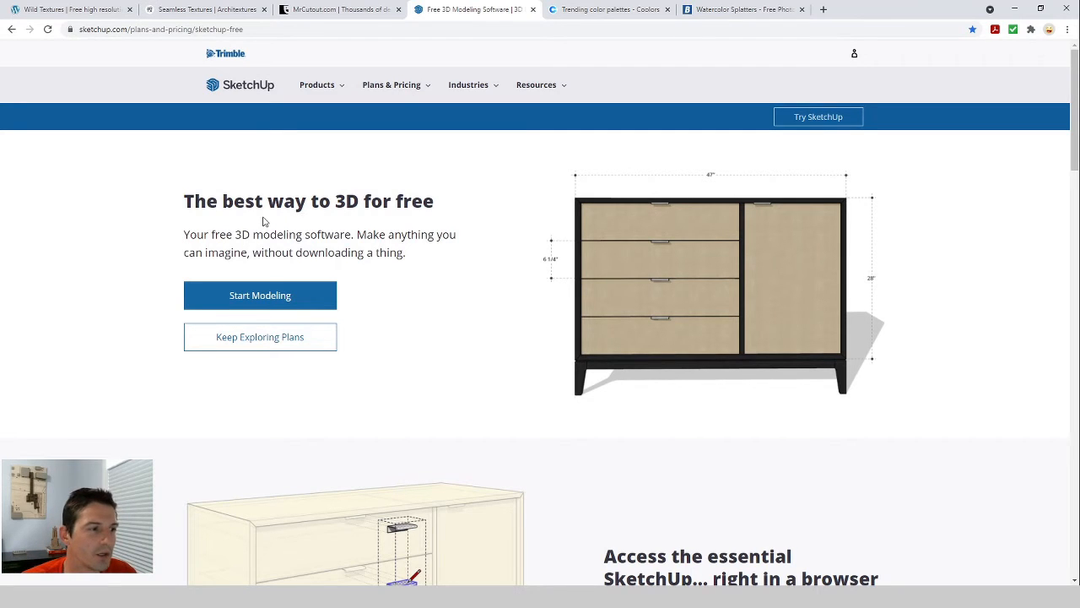
{"action": "left_click", "coordinate": [612, 12]}
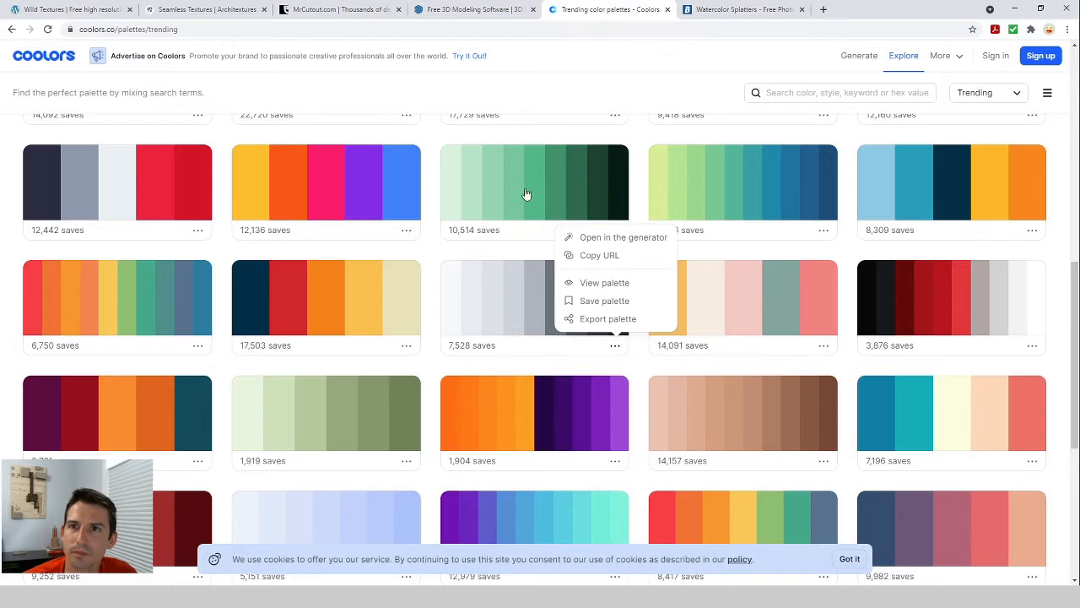
Explore the trending colour palettes on Coolors, then move to the watercolor splatters tab.
{"action": "left_click", "coordinate": [40, 62]}
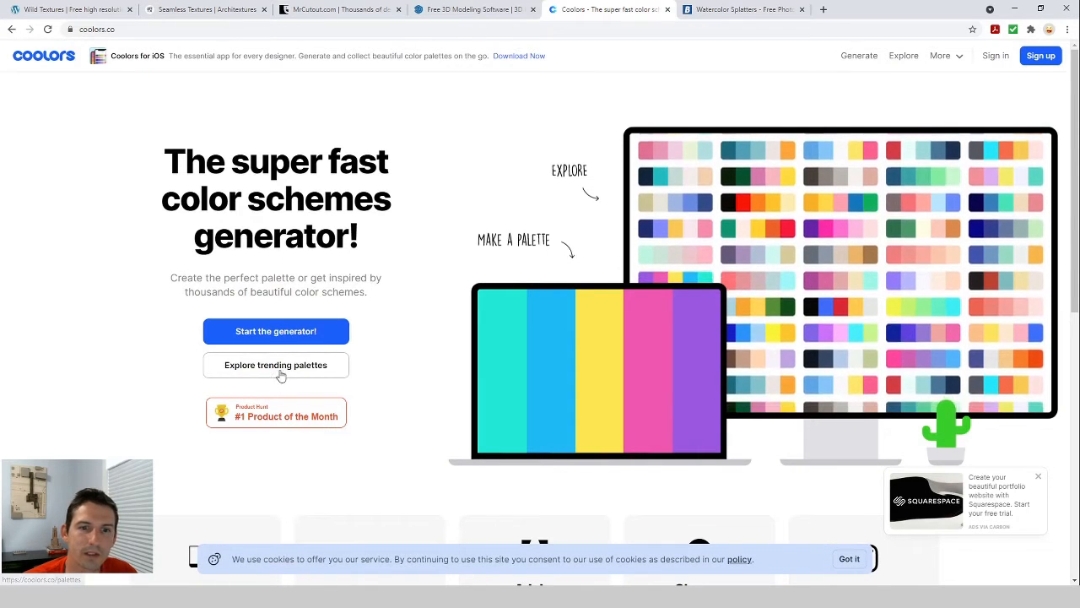
{"action": "left_click", "coordinate": [252, 369]}
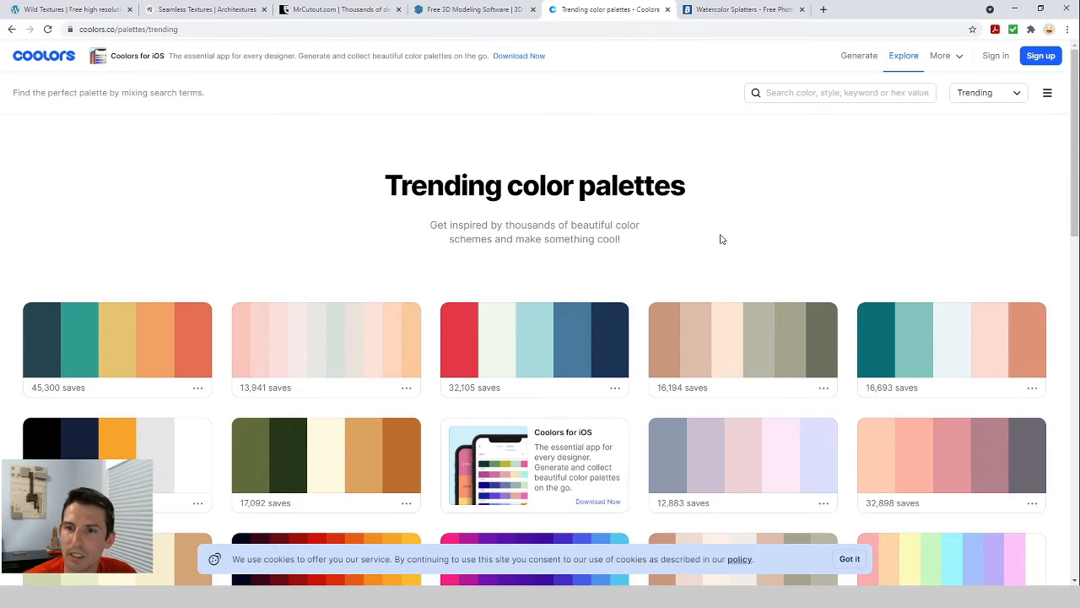
{"action": "scroll", "coordinate": [718, 237], "scroll_direction": "down", "scroll_amount": 4}
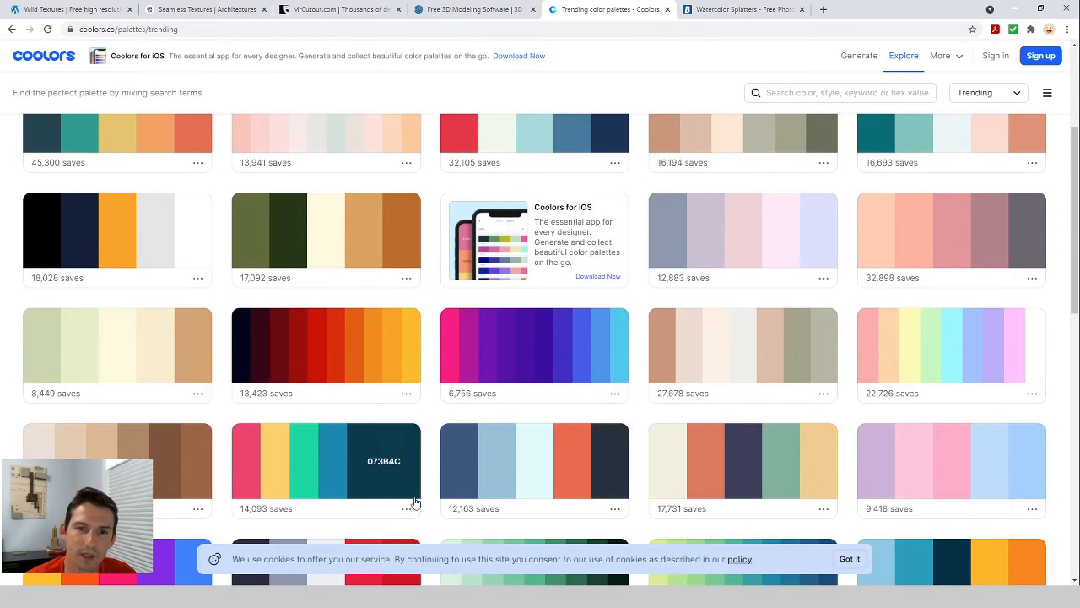
{"action": "scroll", "coordinate": [893, 420], "scroll_direction": "down", "scroll_amount": 3}
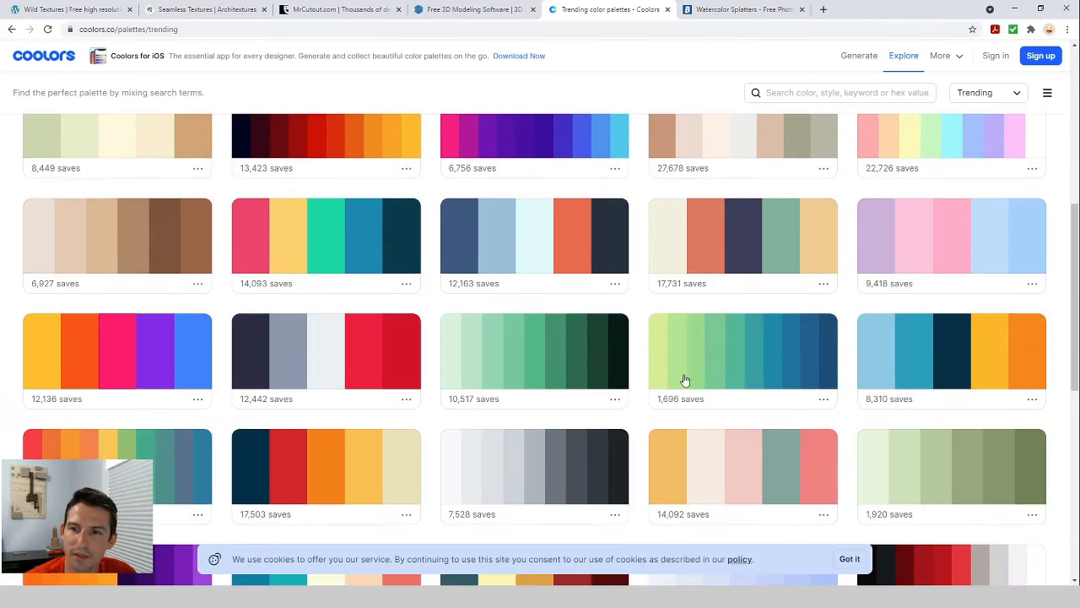
{"action": "scroll", "coordinate": [594, 380], "scroll_direction": "up", "scroll_amount": 1}
{"action": "scroll", "coordinate": [593, 381], "scroll_direction": "up", "scroll_amount": 5}
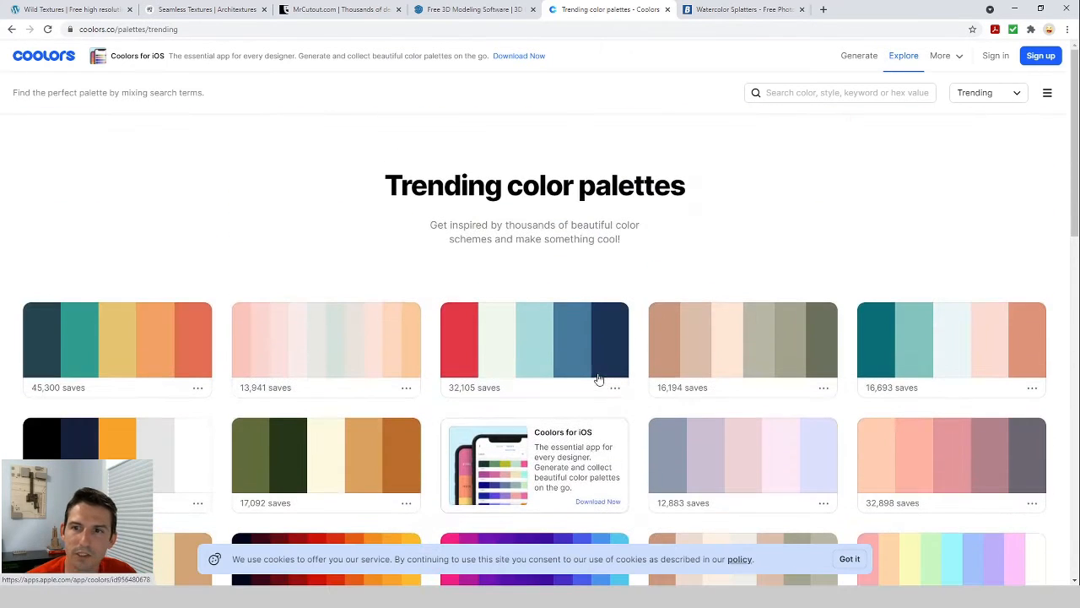
{"action": "left_click", "coordinate": [754, 8]}
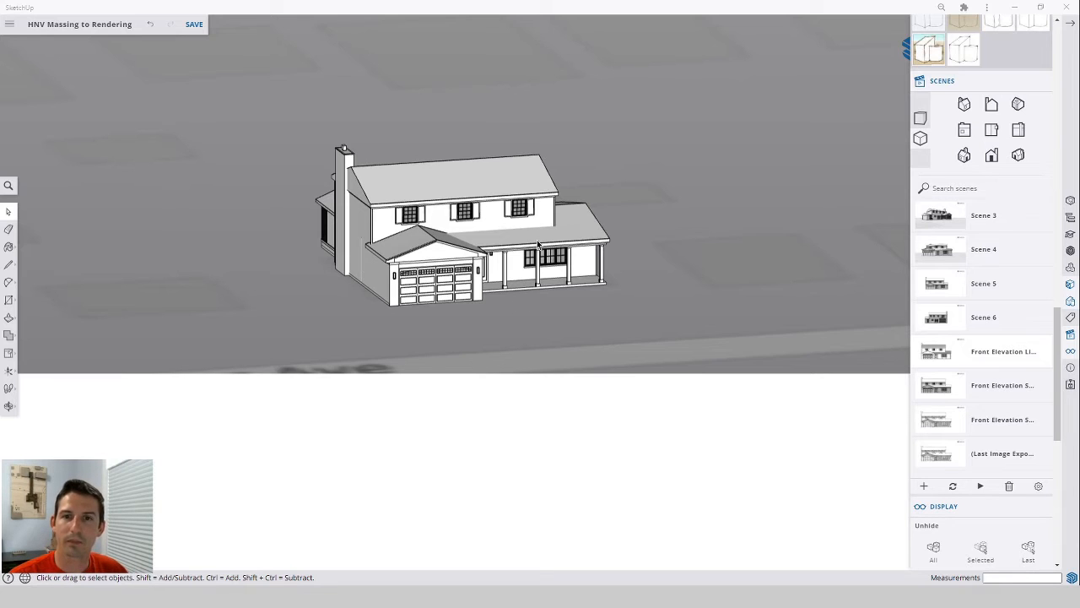
Switch the house model's camera to parallel projection and the front standard view.
{"action": "scroll", "coordinate": [549, 250], "scroll_direction": "up", "scroll_amount": 3}
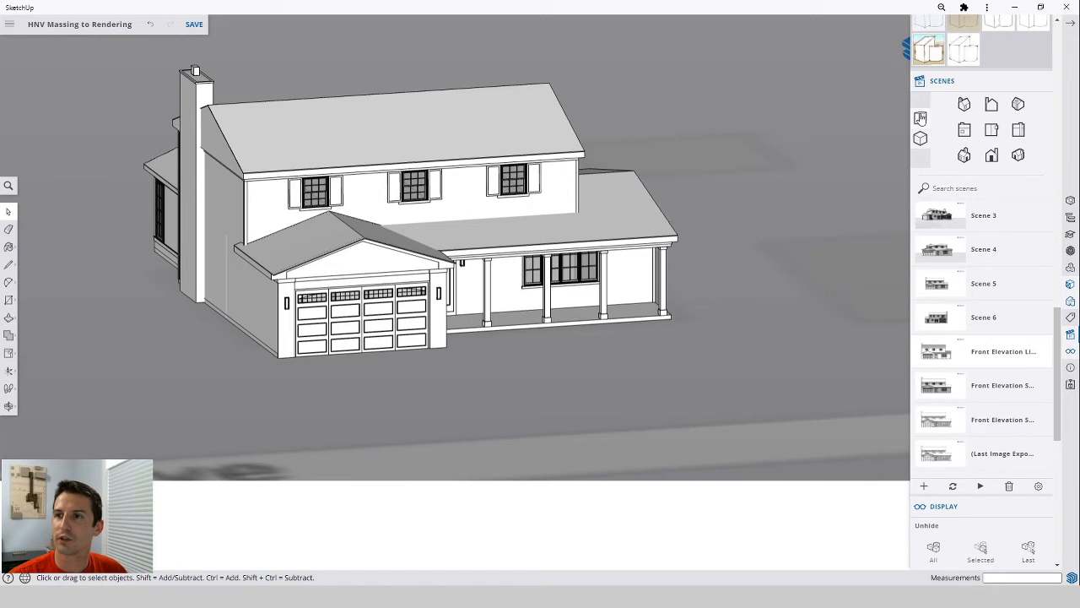
{"action": "left_click", "coordinate": [920, 118]}
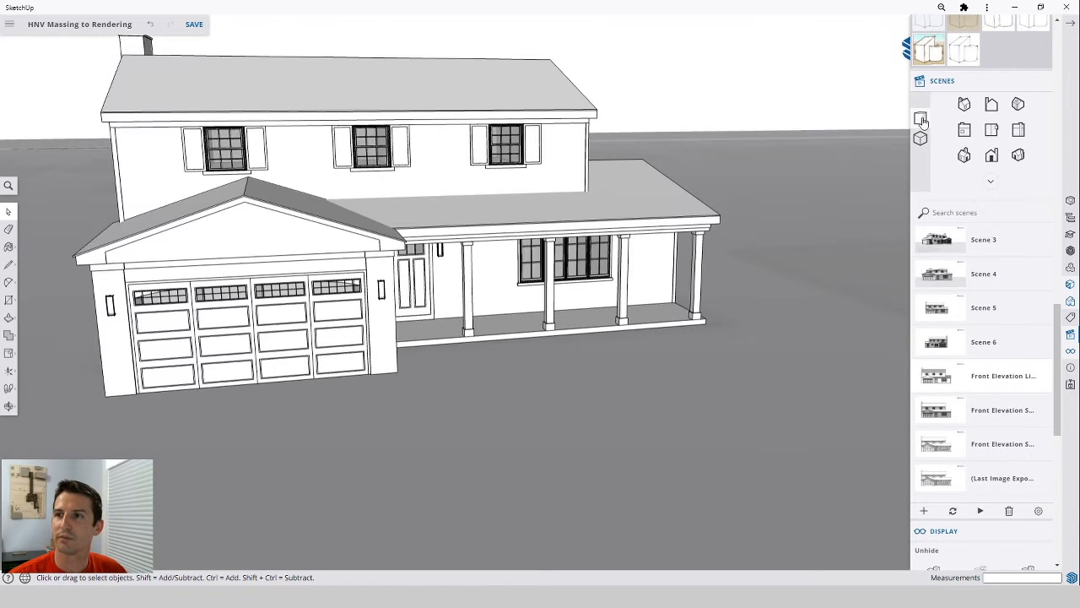
{"action": "left_click", "coordinate": [1071, 352]}
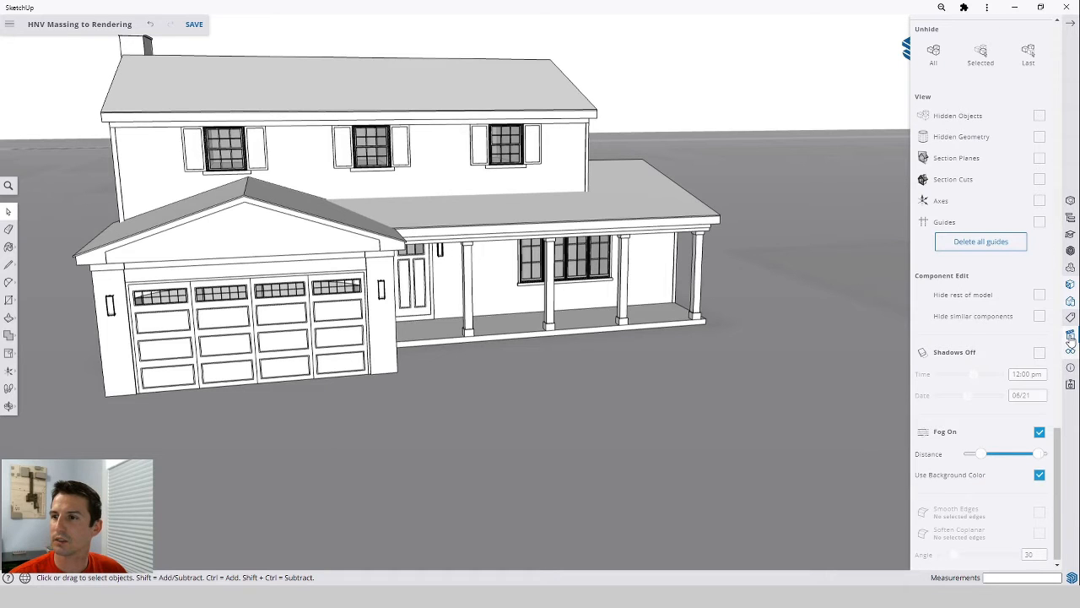
{"action": "left_click", "coordinate": [1071, 337]}
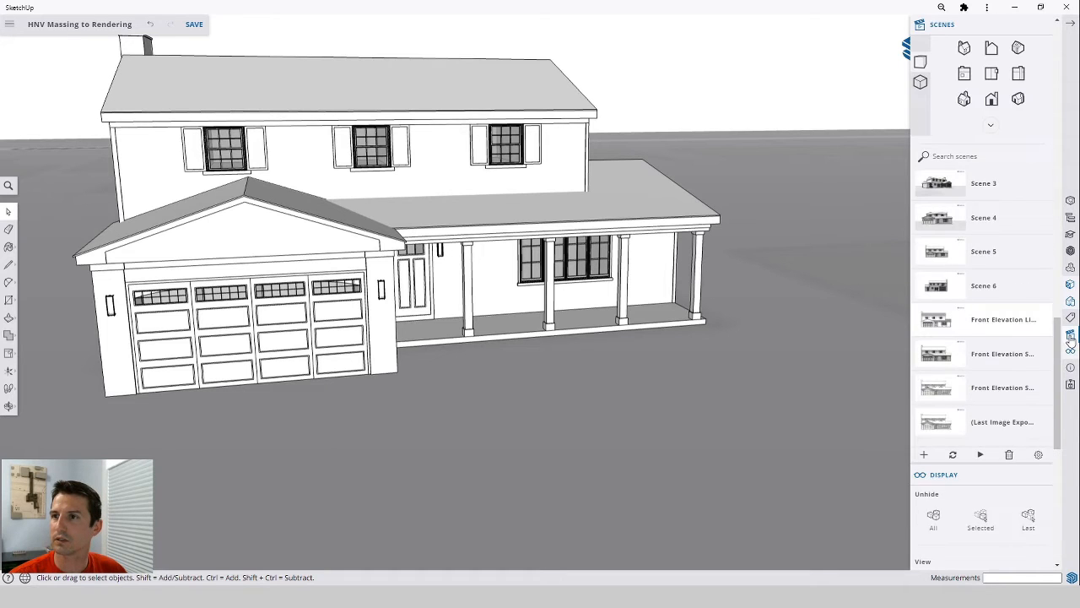
{"action": "left_click", "coordinate": [922, 84]}
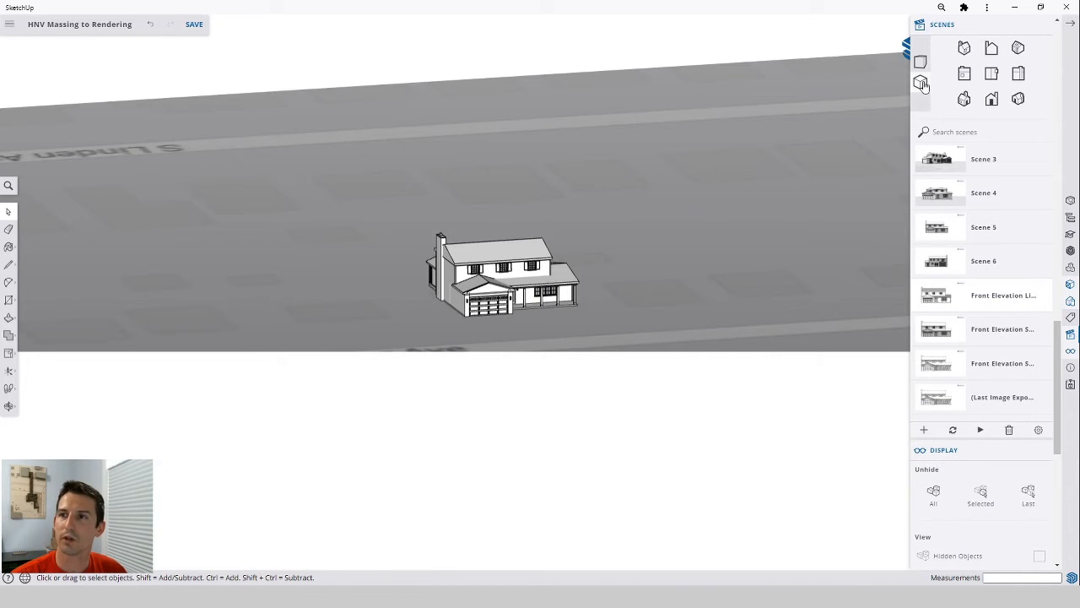
{"action": "left_click", "coordinate": [967, 76]}
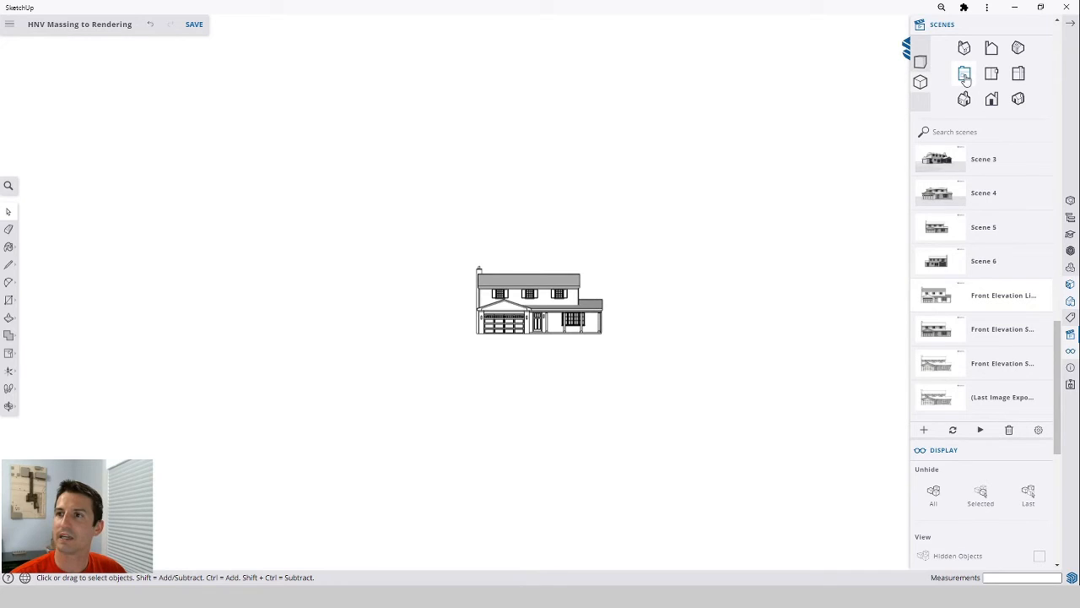
{"action": "scroll", "coordinate": [535, 304], "scroll_direction": "up", "scroll_amount": 5}
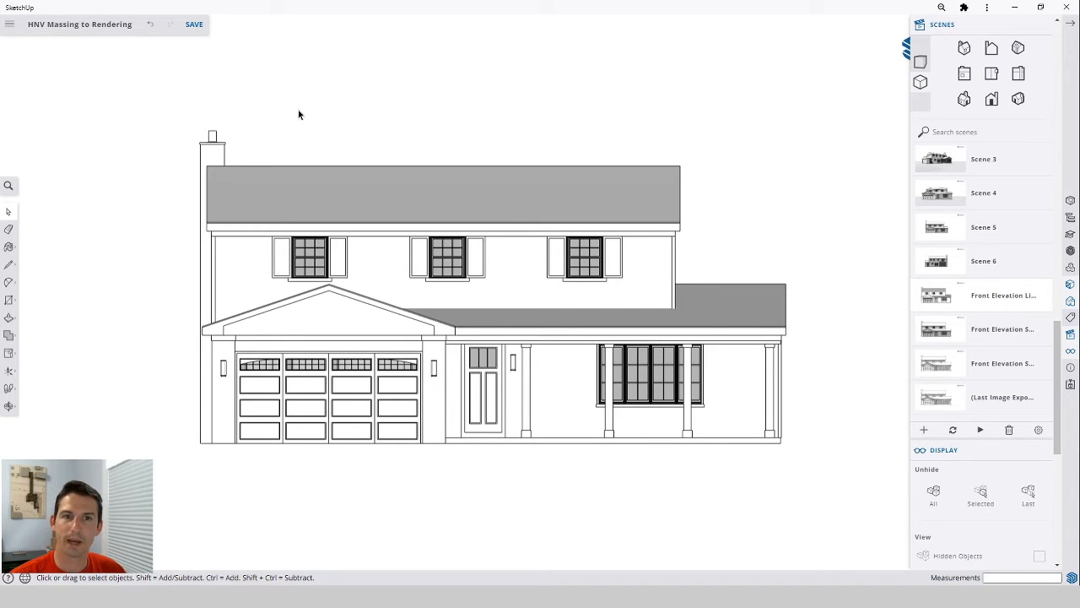
Apply a Construction Documentation style from the Default Styles collection to the model.
{"action": "left_click", "coordinate": [1070, 302]}
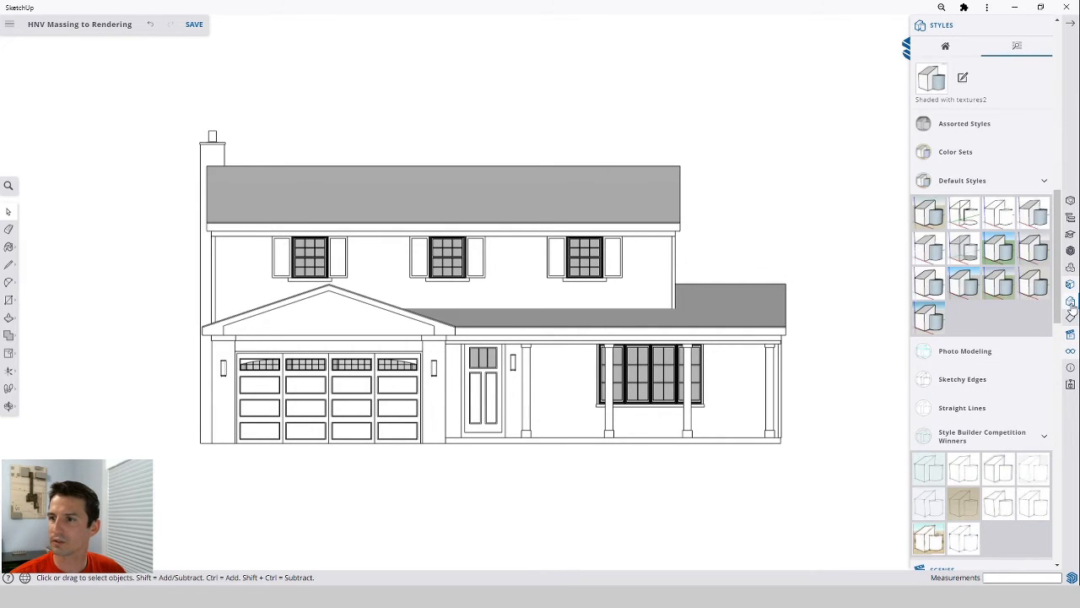
{"action": "left_click", "coordinate": [929, 284]}
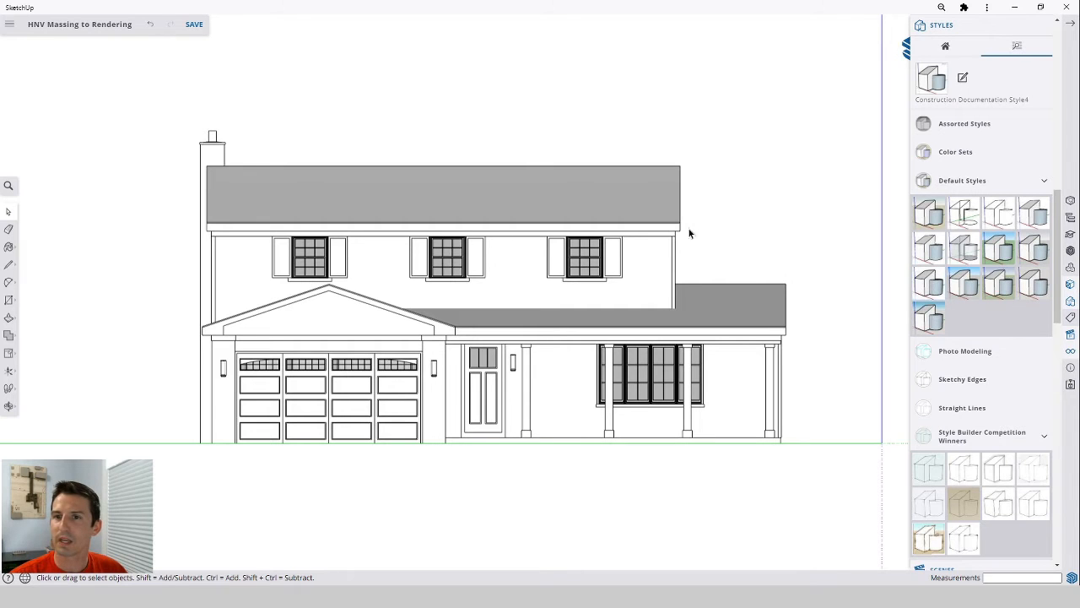
{"action": "left_click_drag", "start_coordinate": [704, 202], "coordinate": [706, 272]}
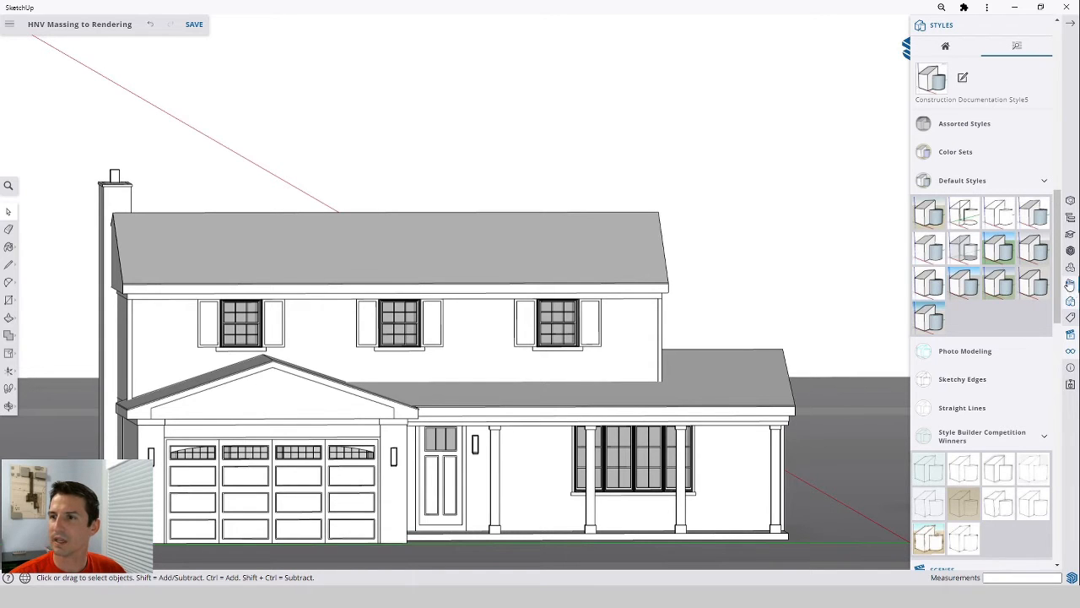
{"action": "left_click", "coordinate": [1011, 278]}
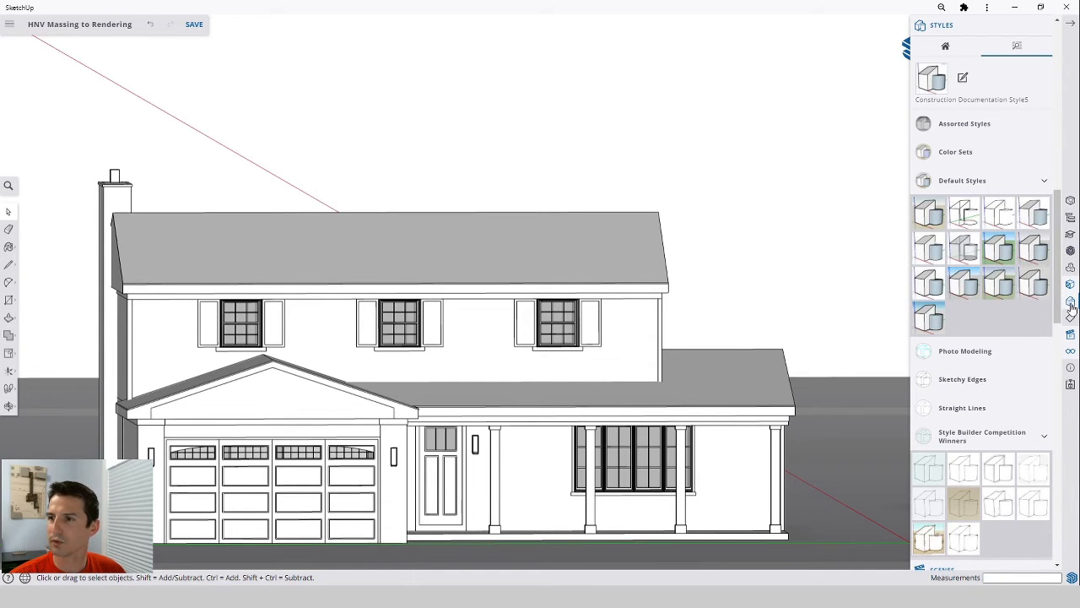
Return the camera to the front standard view of the house.
{"action": "left_click", "coordinate": [1070, 350]}
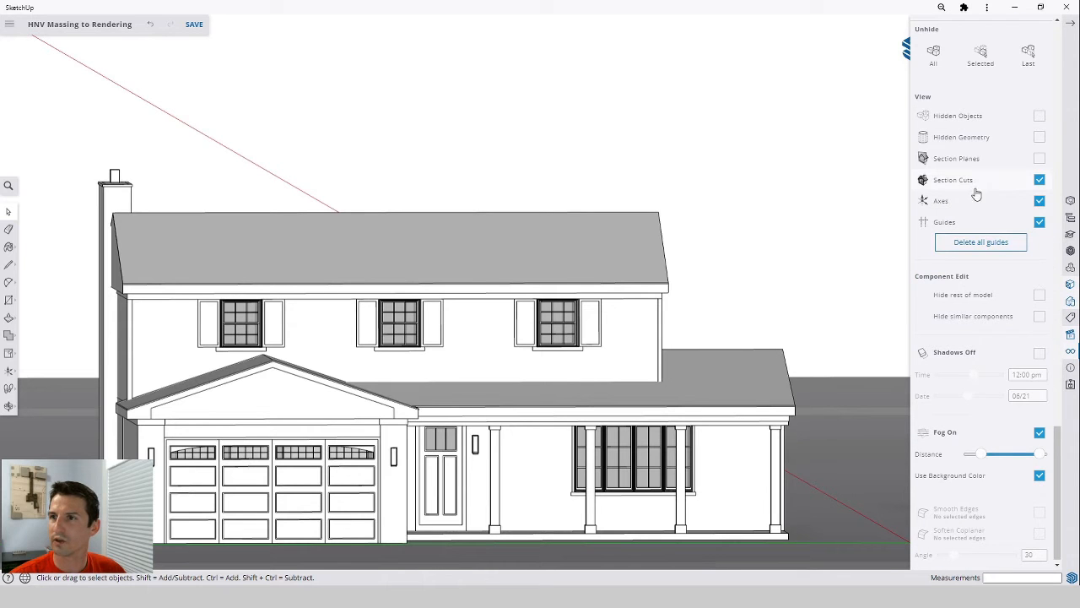
{"action": "left_click", "coordinate": [1070, 334]}
{"action": "left_click", "coordinate": [963, 74]}
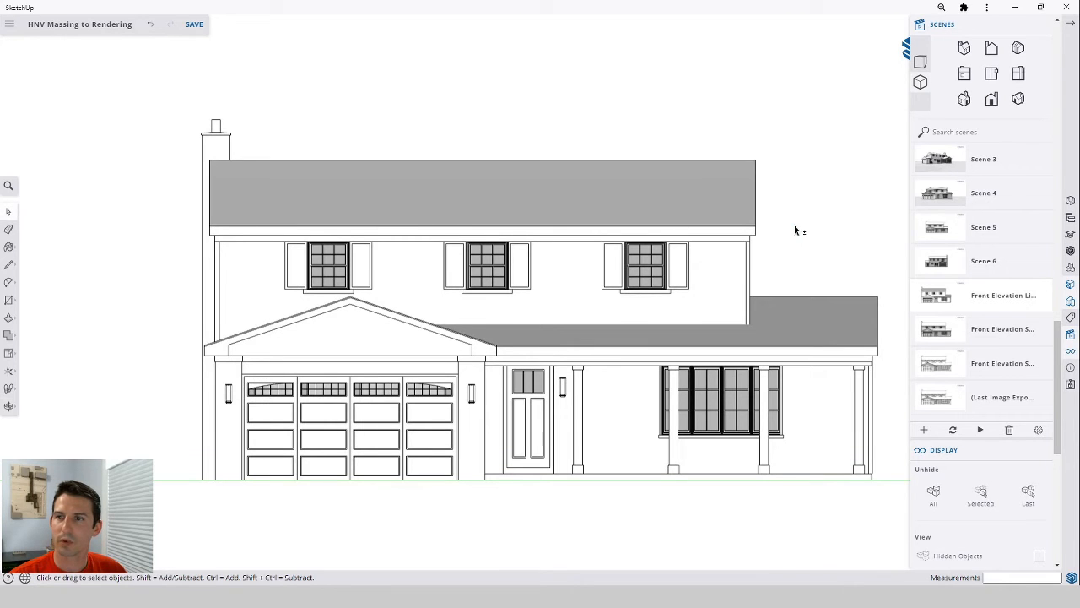
{"action": "left_click_drag", "start_coordinate": [794, 224], "coordinate": [748, 234]}
{"action": "scroll", "coordinate": [726, 210], "scroll_direction": "down", "scroll_amount": 3}
{"action": "scroll", "coordinate": [718, 214], "scroll_direction": "up", "scroll_amount": 4}
{"action": "scroll", "coordinate": [743, 253], "scroll_direction": "up", "scroll_amount": 2}
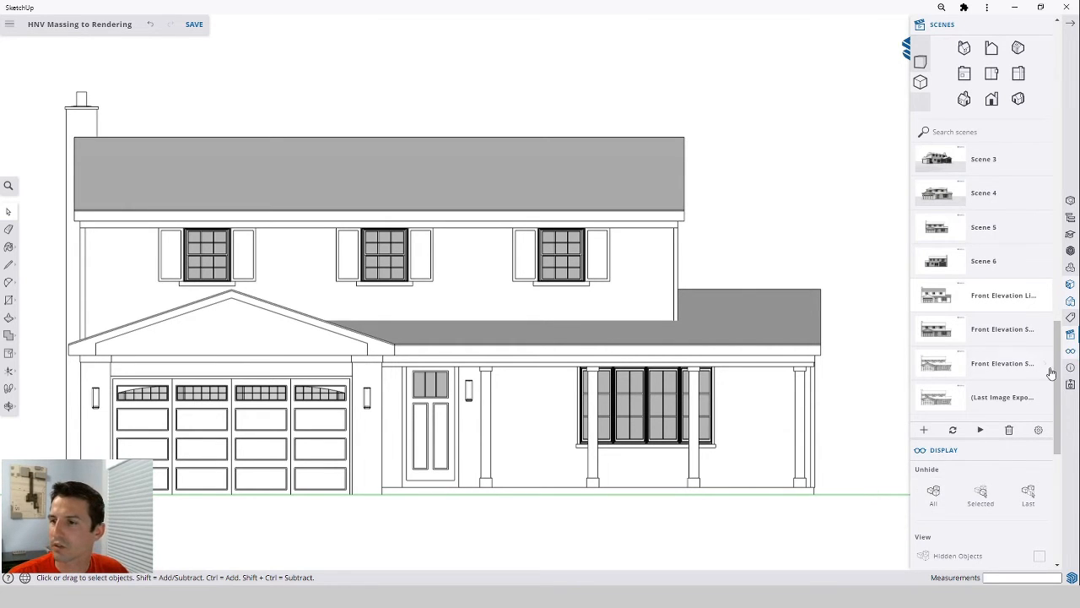
Turn off the axes and guides in the display settings and close the panel.
{"action": "left_click", "coordinate": [1073, 353]}
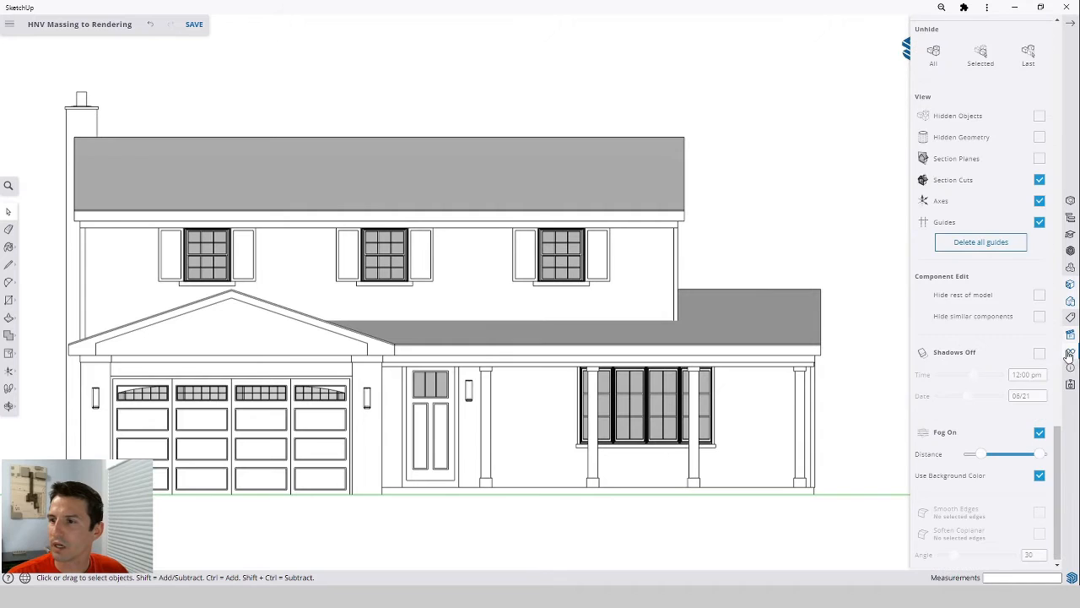
{"action": "left_click", "coordinate": [1039, 201]}
{"action": "left_click", "coordinate": [1039, 222]}
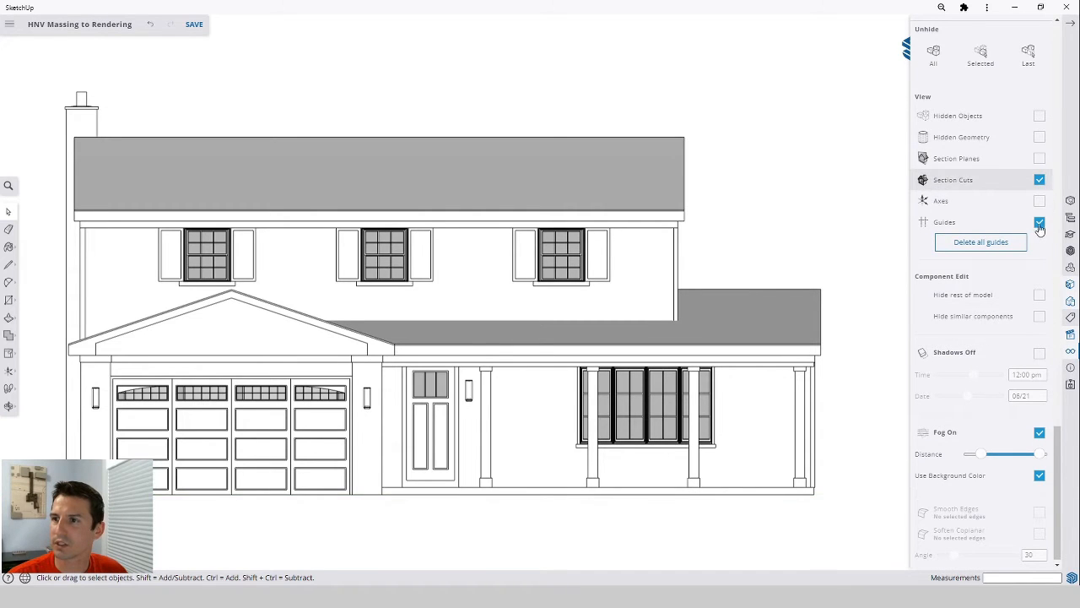
{"action": "left_click", "coordinate": [1070, 24]}
Orbit away from the elevation and restore it by selecting the Front Elevation Line scene.
{"action": "middle_click", "coordinate": [450, 292]}
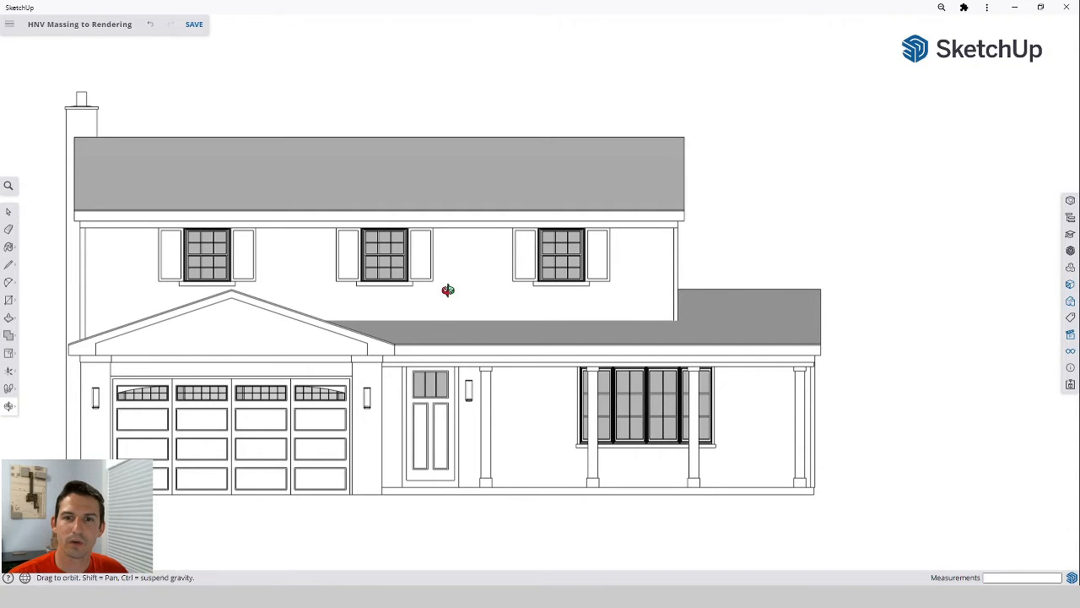
{"action": "left_click_drag", "start_coordinate": [452, 294], "coordinate": [495, 287]}
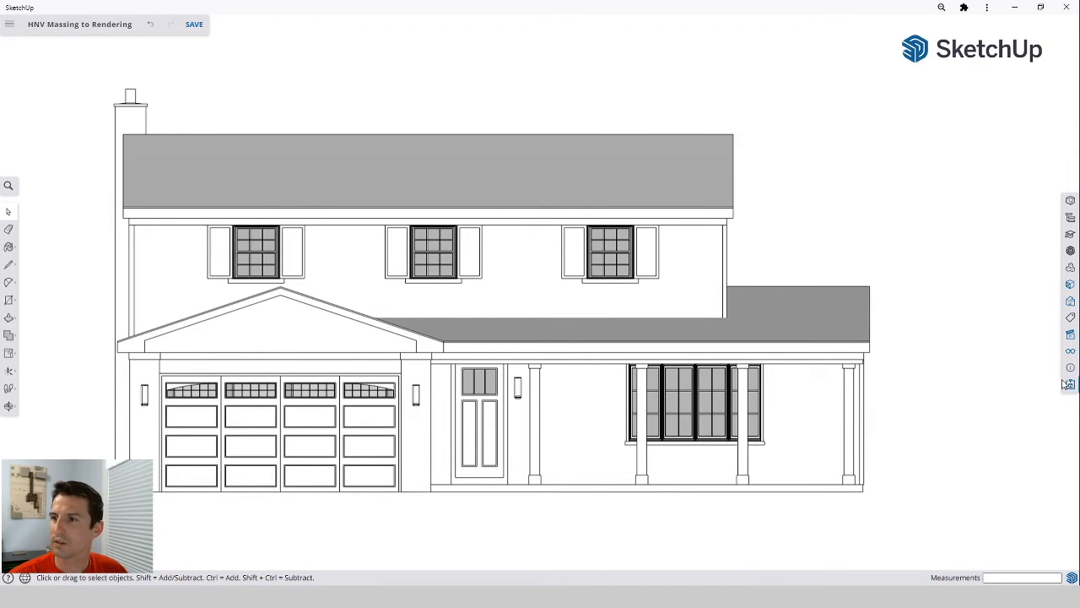
{"action": "left_click", "coordinate": [1071, 336]}
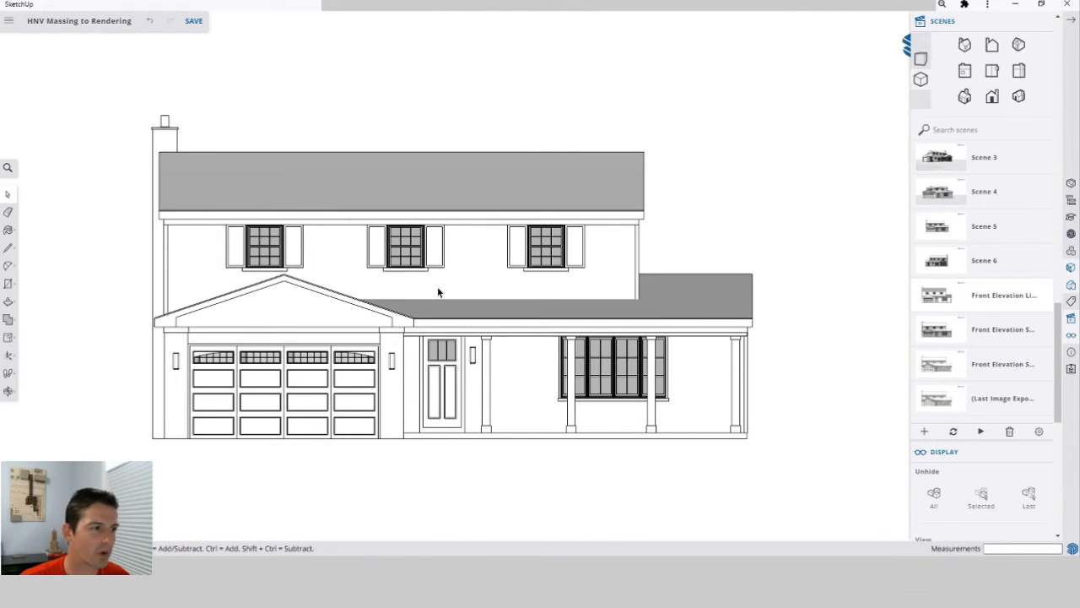
{"action": "left_click_drag", "start_coordinate": [623, 229], "coordinate": [455, 233]}
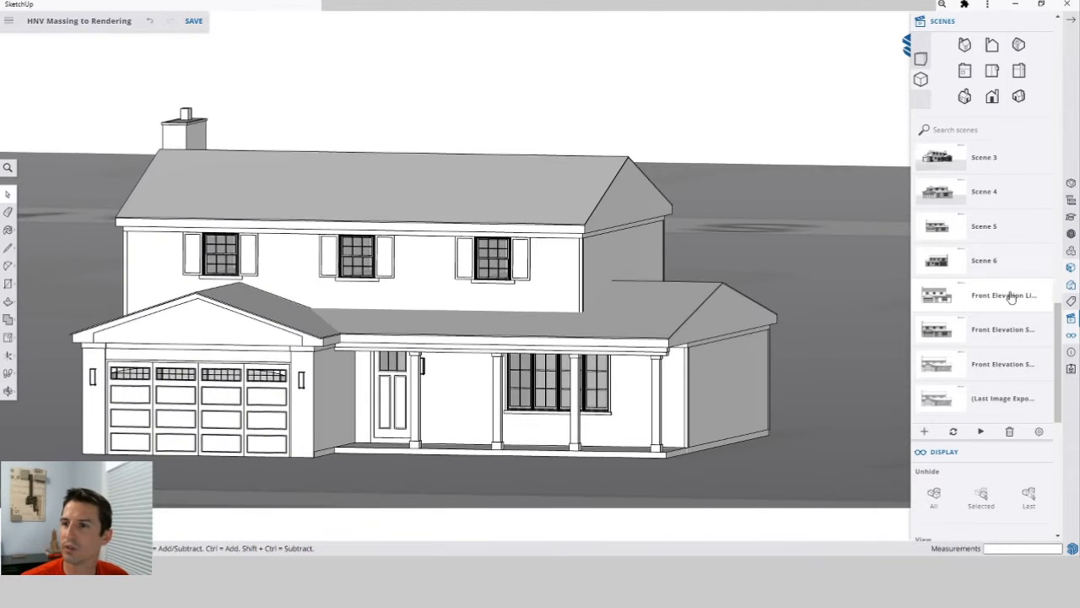
{"action": "left_click", "coordinate": [945, 300]}
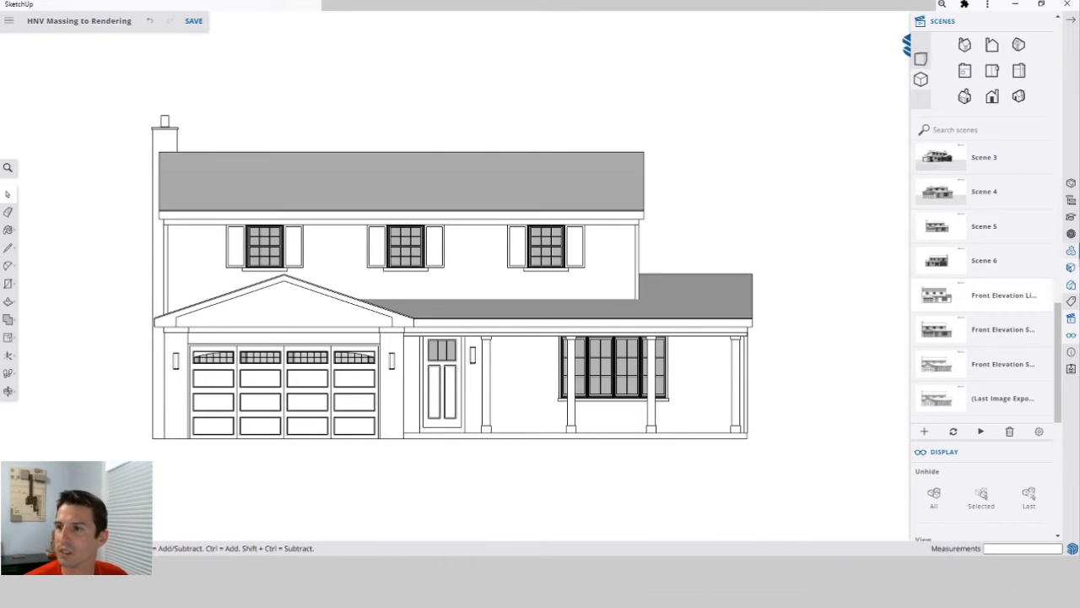
Try several styles from the Sketchy Edges collection on the front elevation.
{"action": "left_click", "coordinate": [1071, 286]}
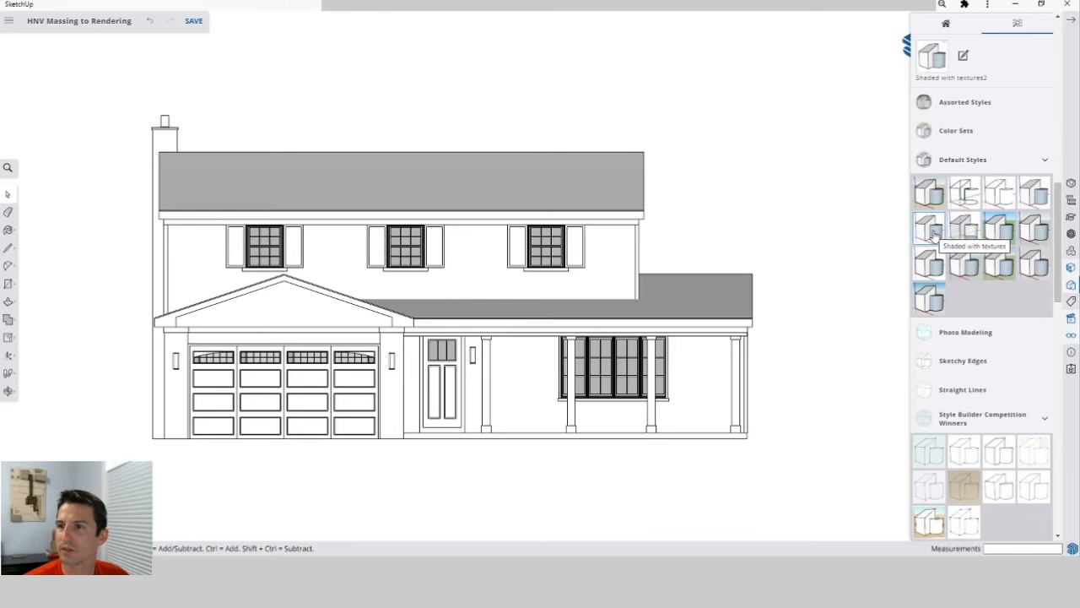
{"action": "left_click", "coordinate": [966, 362]}
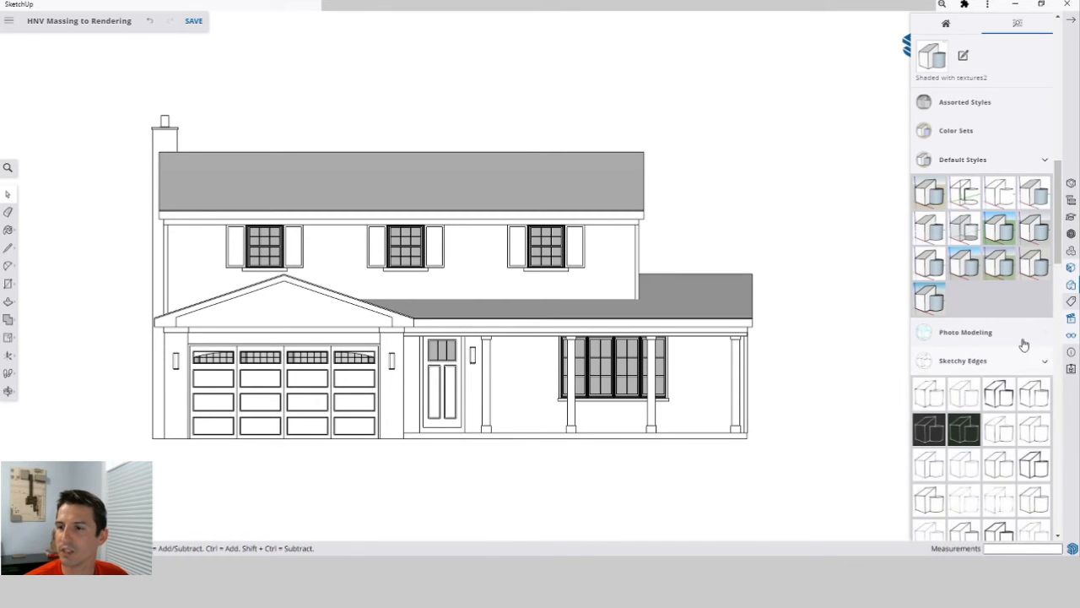
{"action": "scroll", "coordinate": [1017, 359], "scroll_direction": "down", "scroll_amount": 1}
{"action": "scroll", "coordinate": [1010, 372], "scroll_direction": "down", "scroll_amount": 4}
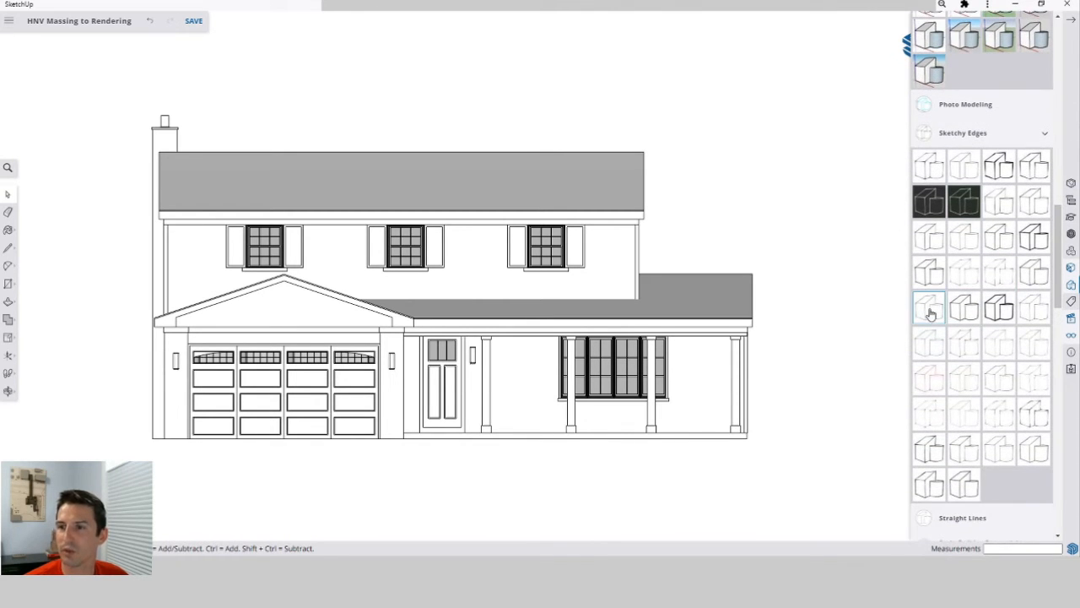
{"action": "left_click", "coordinate": [961, 353]}
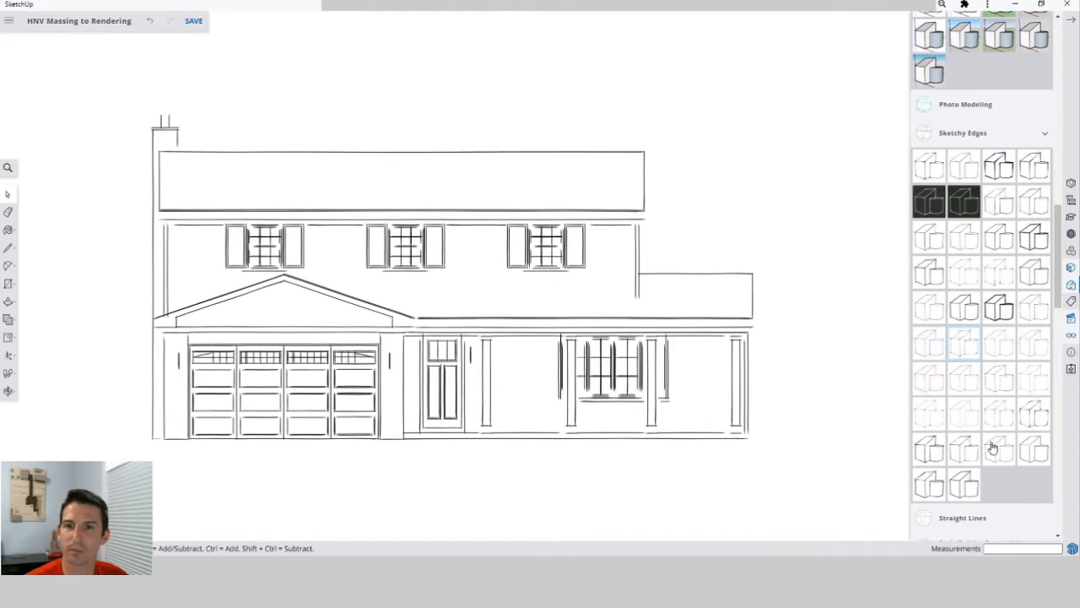
{"action": "left_click", "coordinate": [997, 426]}
{"action": "left_click", "coordinate": [963, 378]}
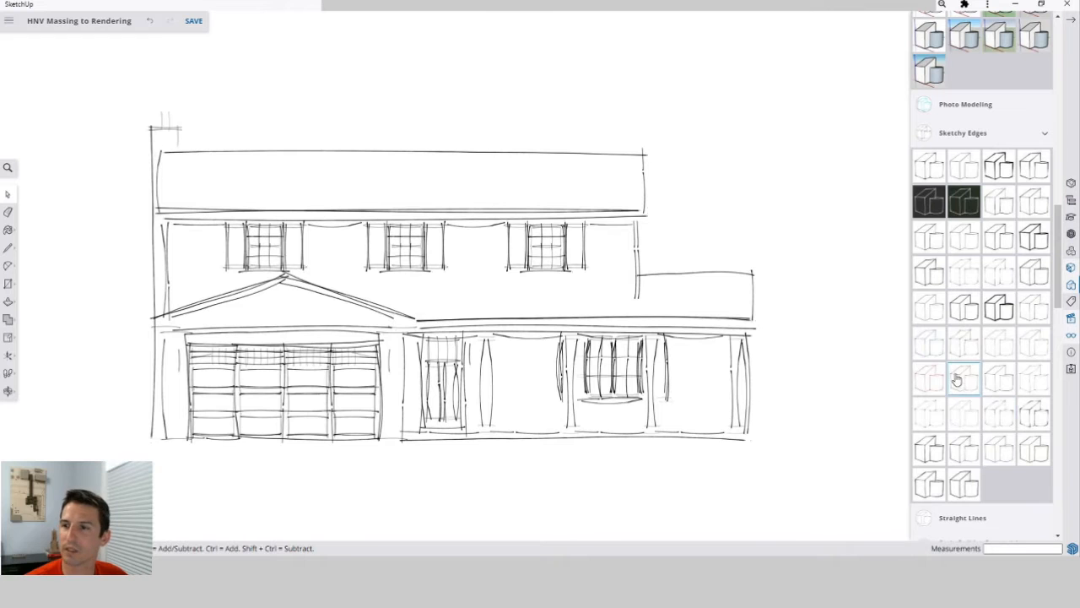
{"action": "left_click", "coordinate": [1045, 135]}
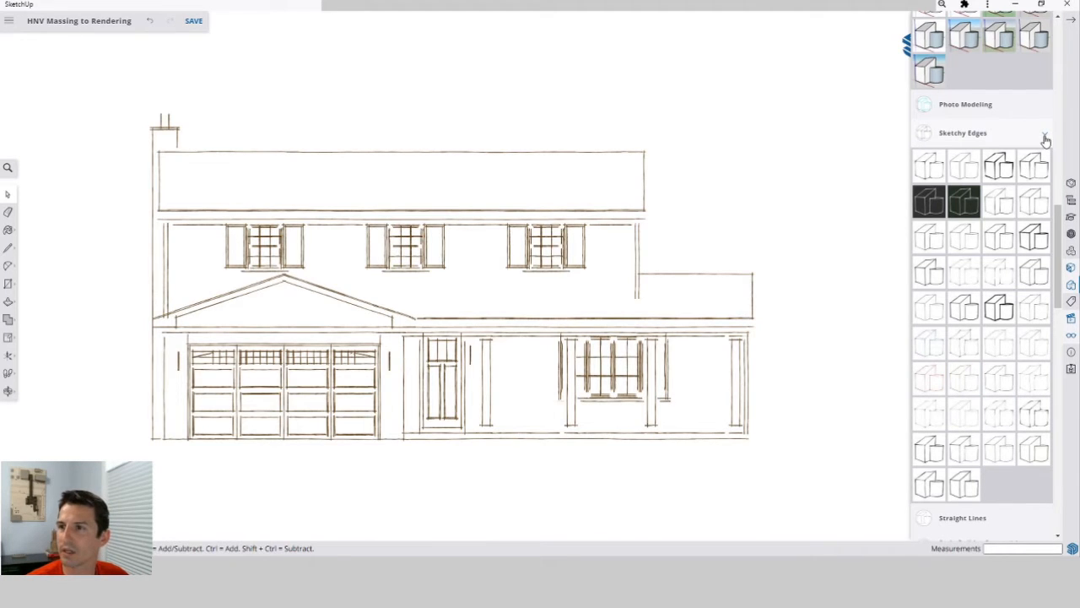
{"action": "left_click", "coordinate": [1044, 137]}
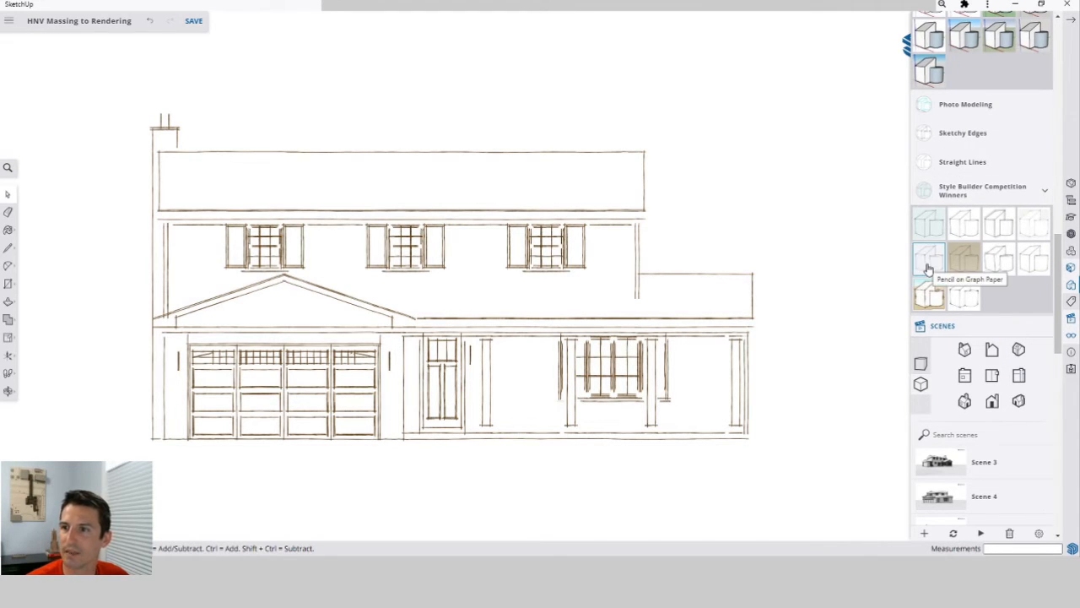
Apply a hand-drawn line style from the Style Builder Competition Winners collection.
{"action": "left_click", "coordinate": [1000, 230]}
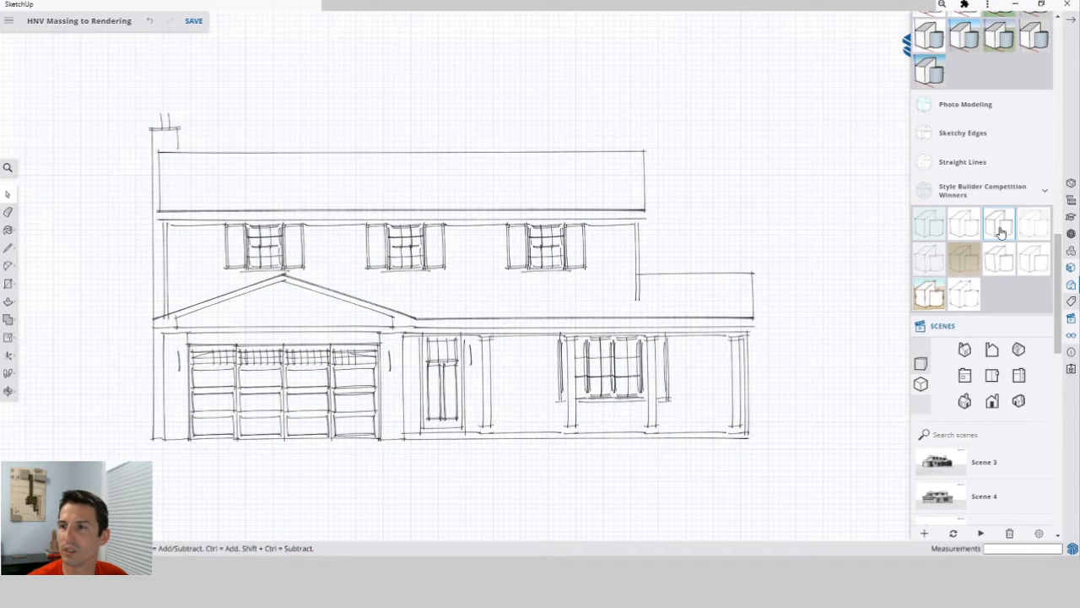
{"action": "left_click", "coordinate": [966, 226]}
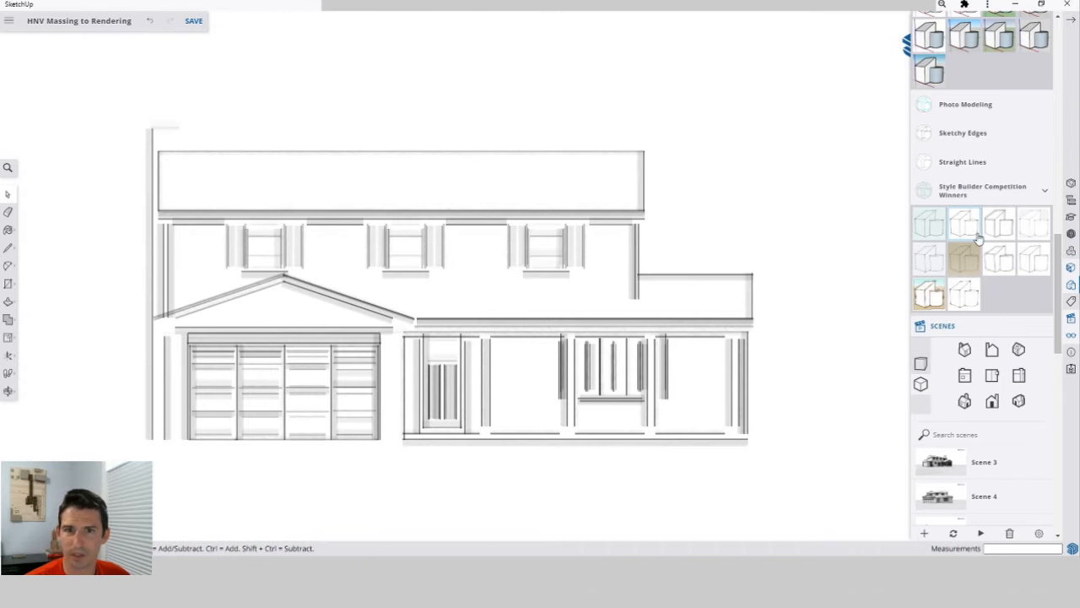
{"action": "left_click", "coordinate": [970, 233]}
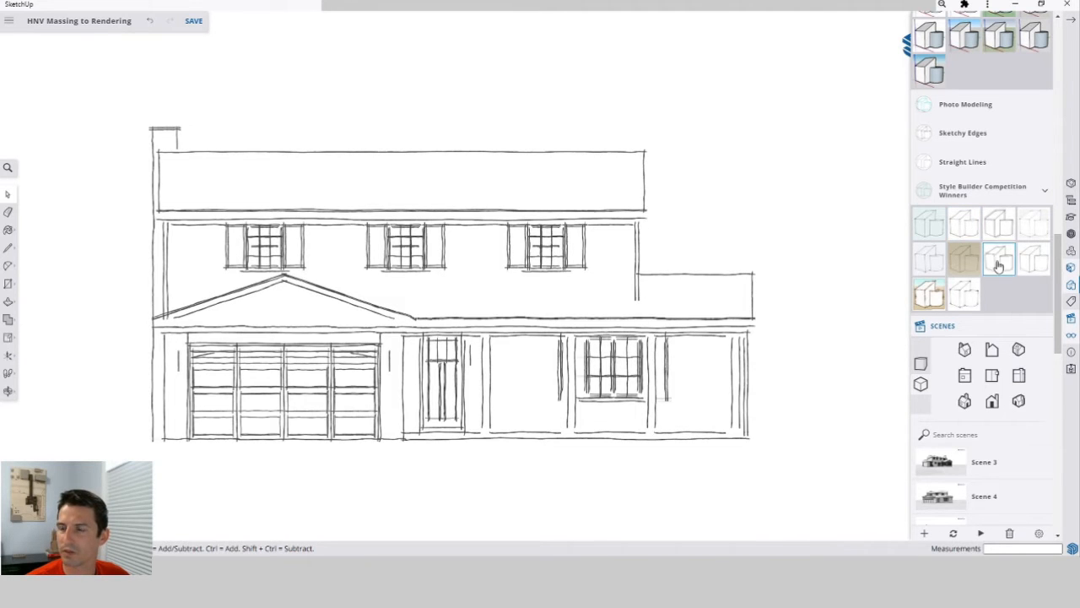
{"action": "left_click", "coordinate": [1033, 260]}
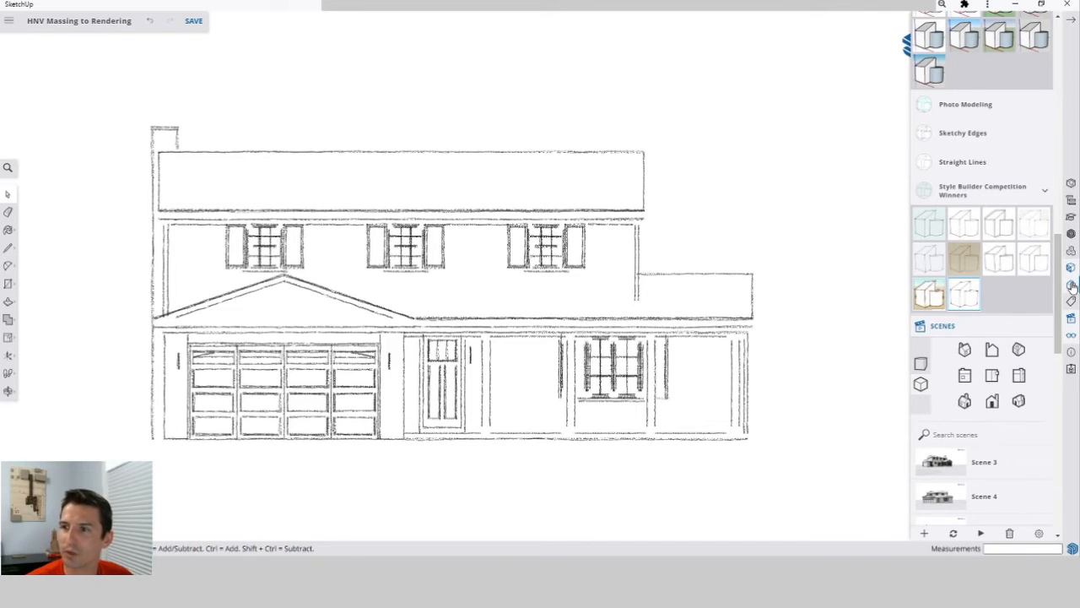
Turn on shadows in the display settings.
{"action": "left_click", "coordinate": [1072, 337]}
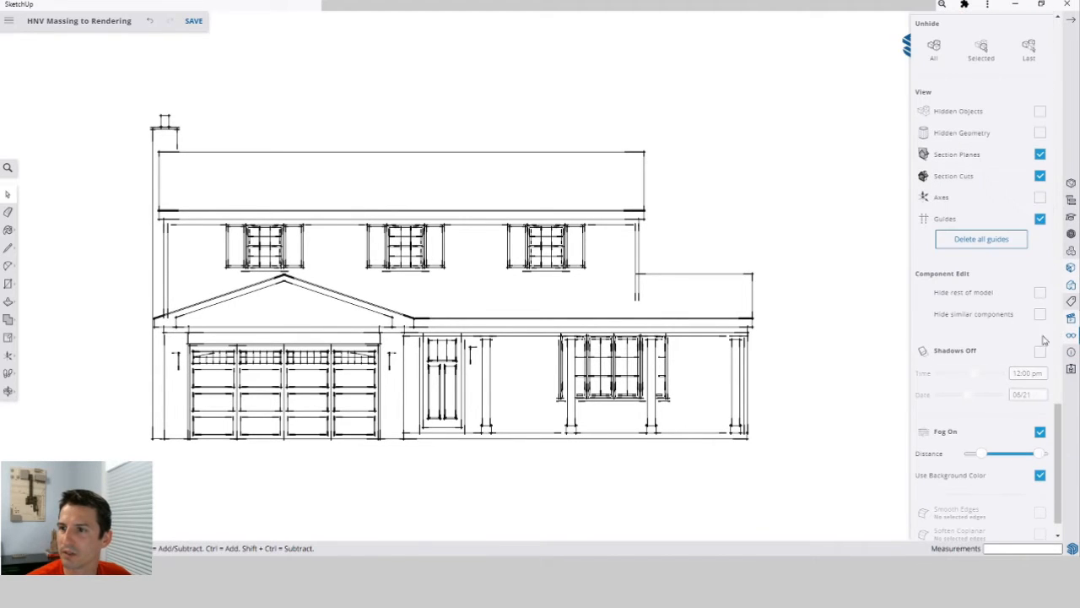
{"action": "left_click", "coordinate": [1039, 352]}
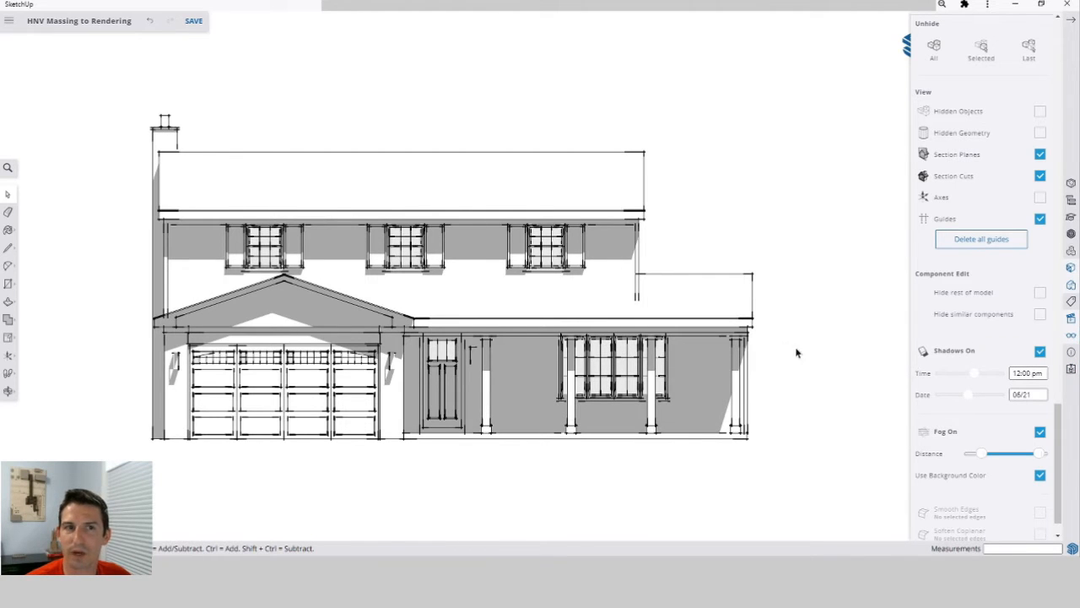
{"action": "left_click", "coordinate": [8, 20]}
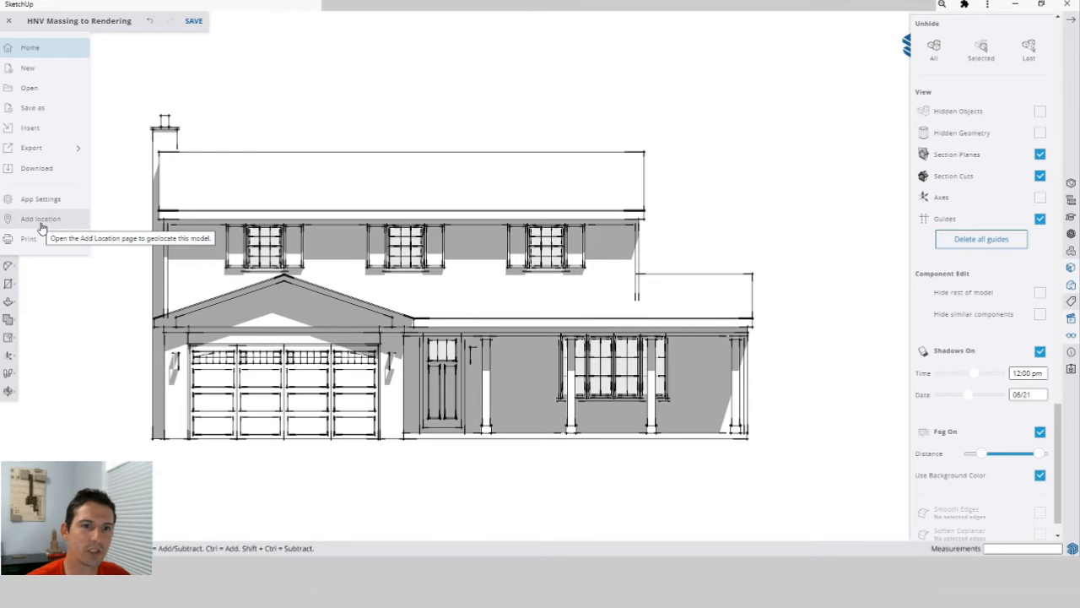
{"action": "left_click", "coordinate": [761, 132]}
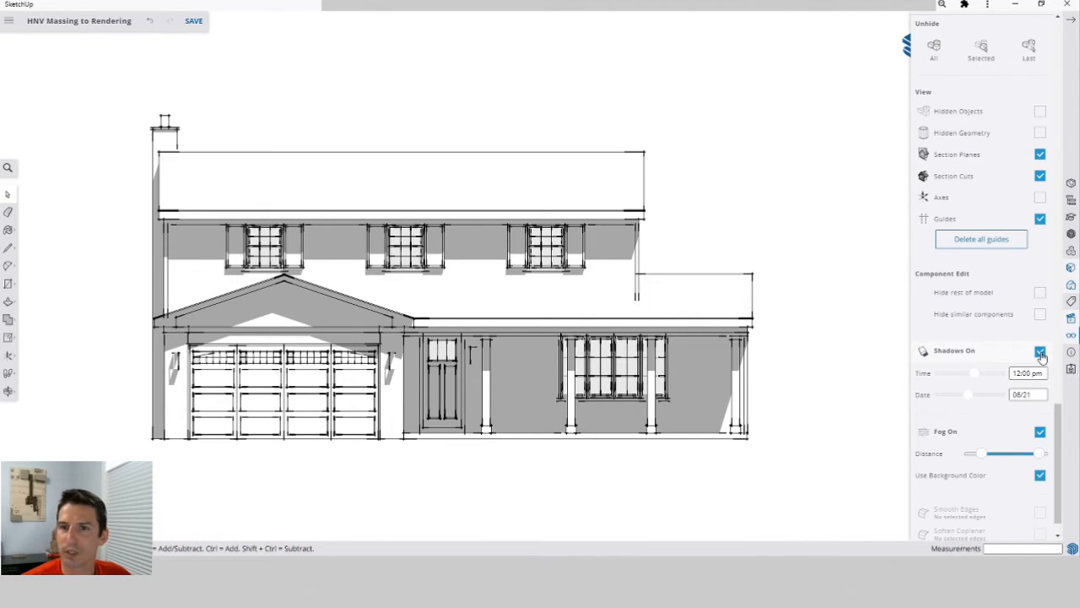
Select the Front Elevation Sketchy Lines scene in the scenes panel.
{"action": "left_click", "coordinate": [1072, 23]}
{"action": "left_click", "coordinate": [1070, 318]}
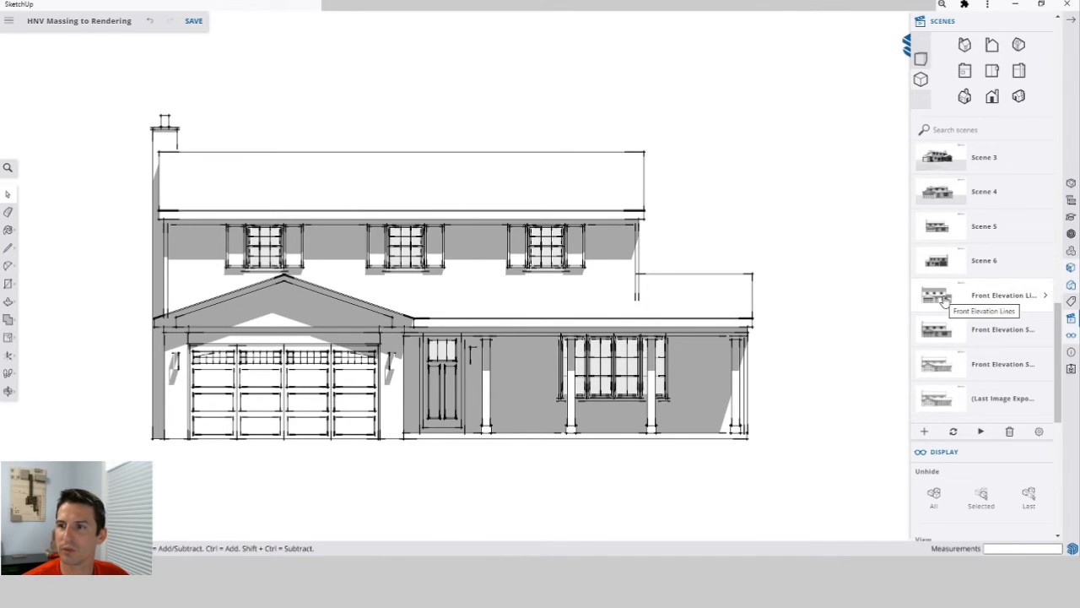
{"action": "left_click", "coordinate": [934, 371]}
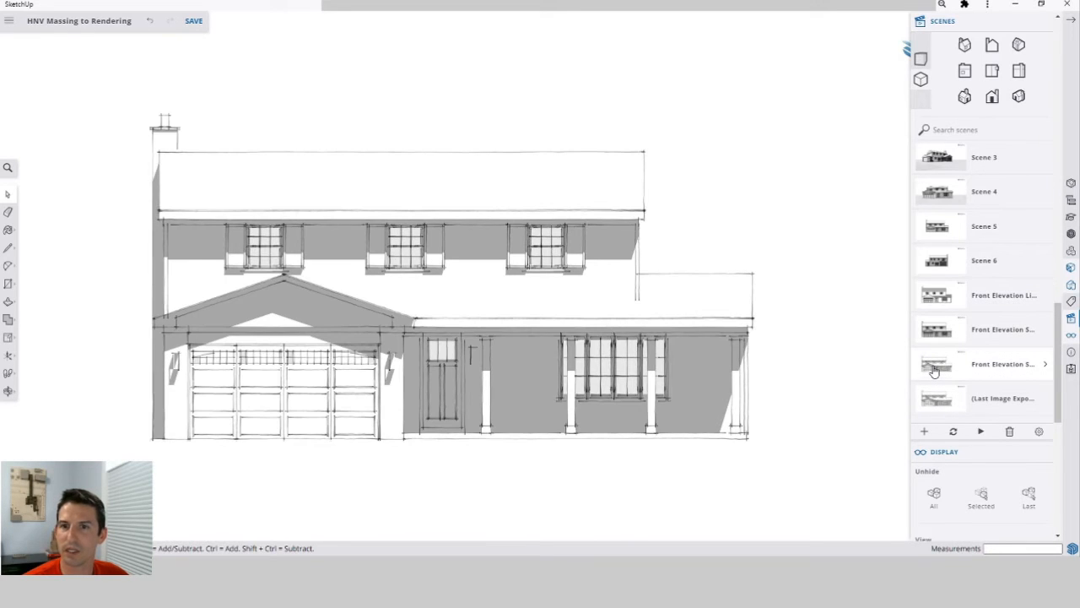
Start a PNG export of the elevation and enable a transparent background.
{"action": "left_click", "coordinate": [11, 25]}
{"action": "left_click", "coordinate": [76, 148]}
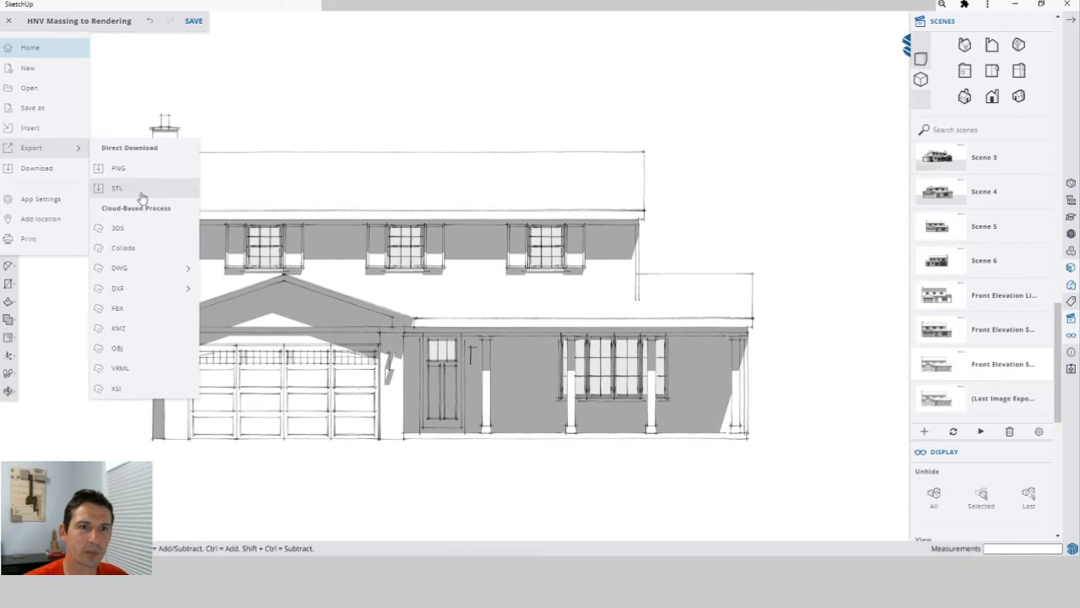
{"action": "left_click", "coordinate": [119, 168]}
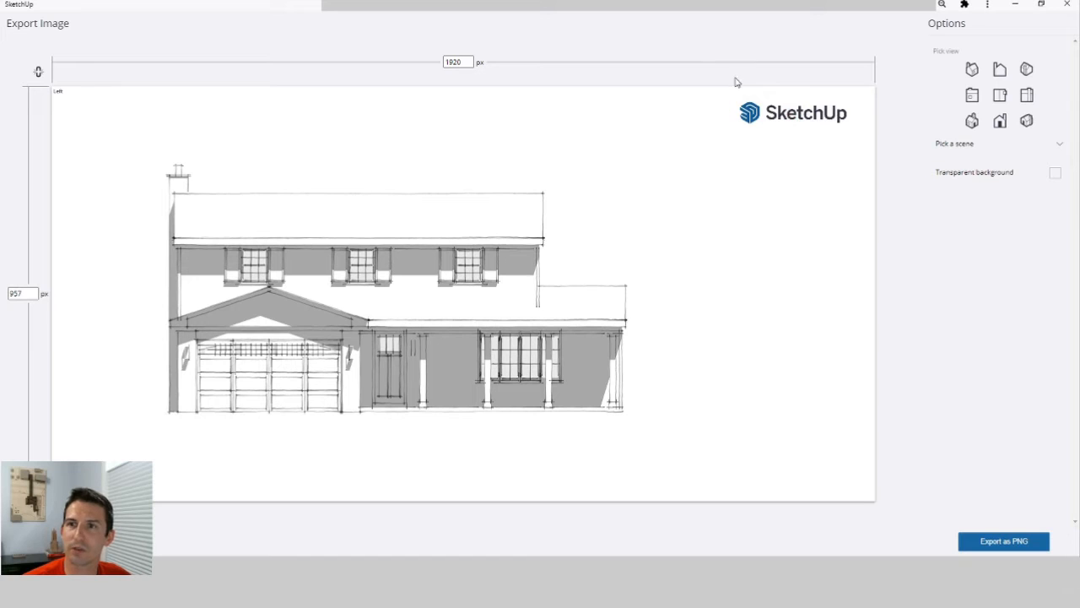
{"action": "left_click", "coordinate": [1056, 177]}
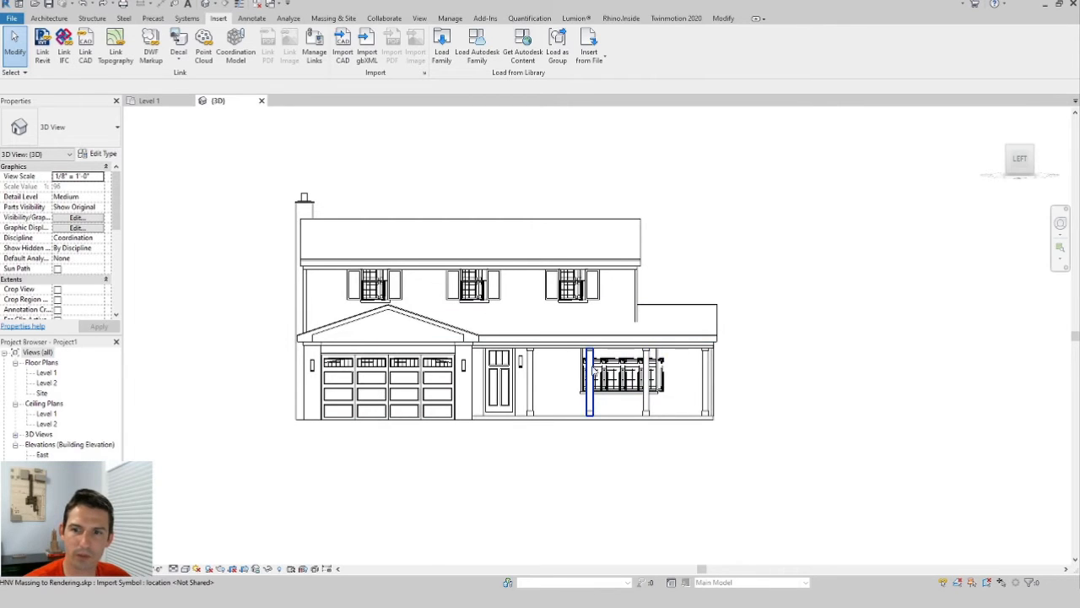
Switch to Revit and open the image export for the 3D view, declining to save the project.
{"action": "left_click", "coordinate": [13, 18]}
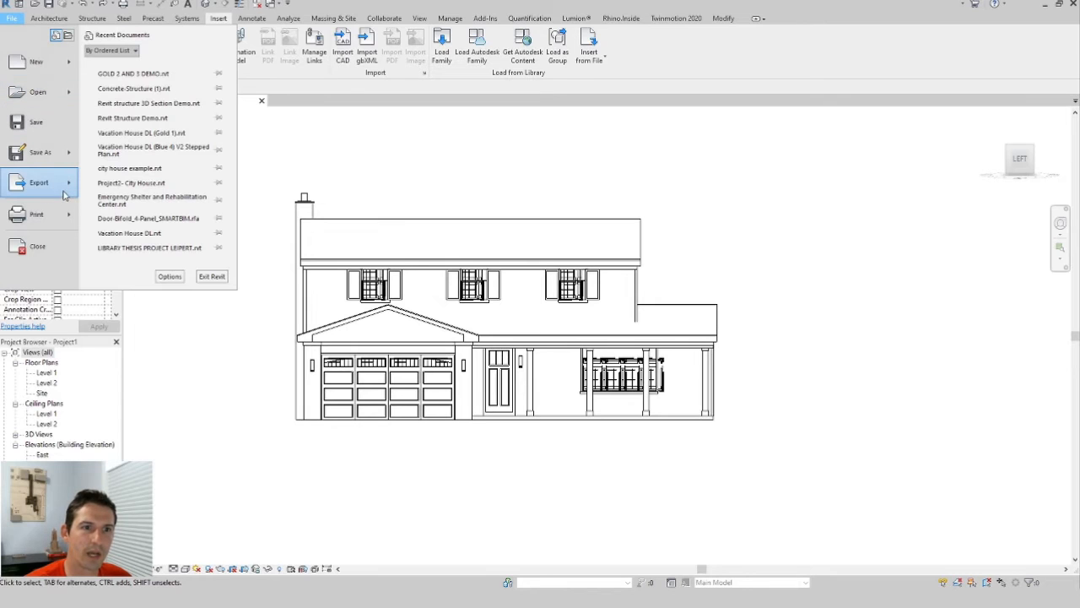
{"action": "mouse_move", "coordinate": [67, 192]}
{"action": "mouse_move", "coordinate": [153, 261]}
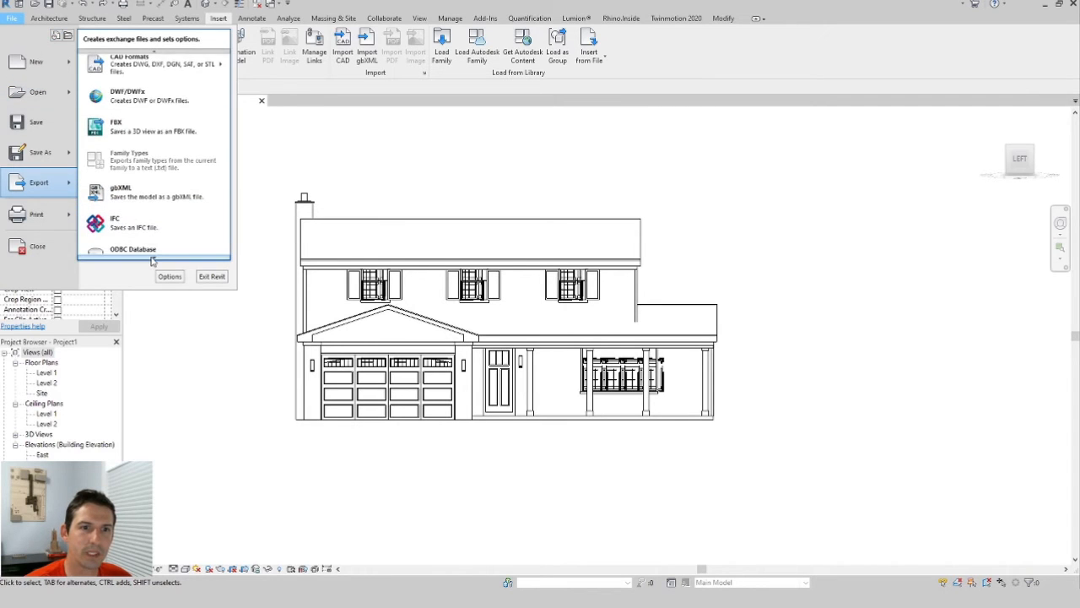
{"action": "mouse_move", "coordinate": [188, 204]}
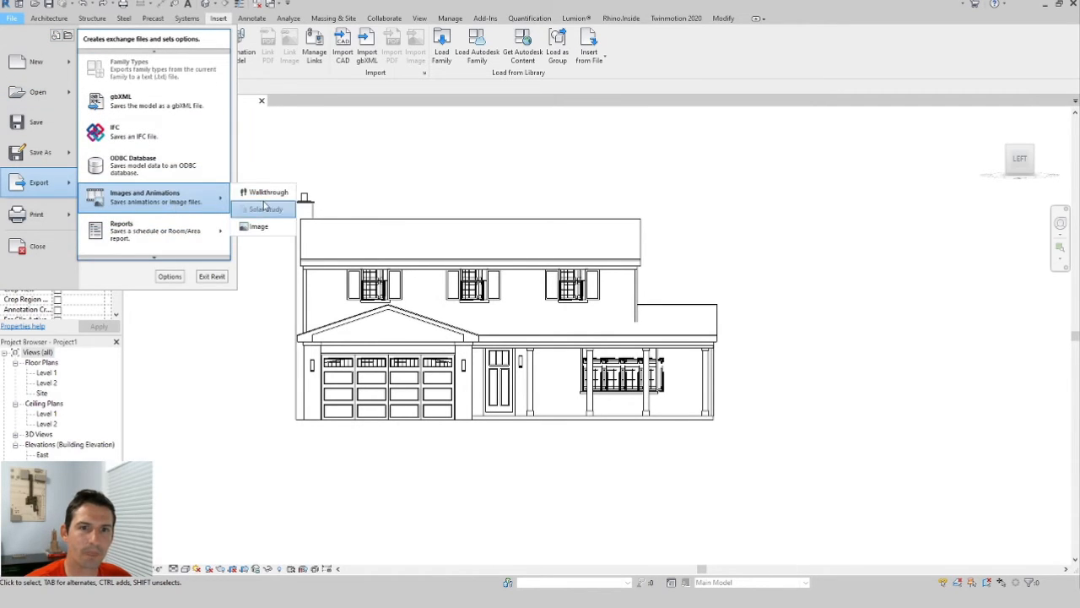
{"action": "left_click", "coordinate": [260, 228]}
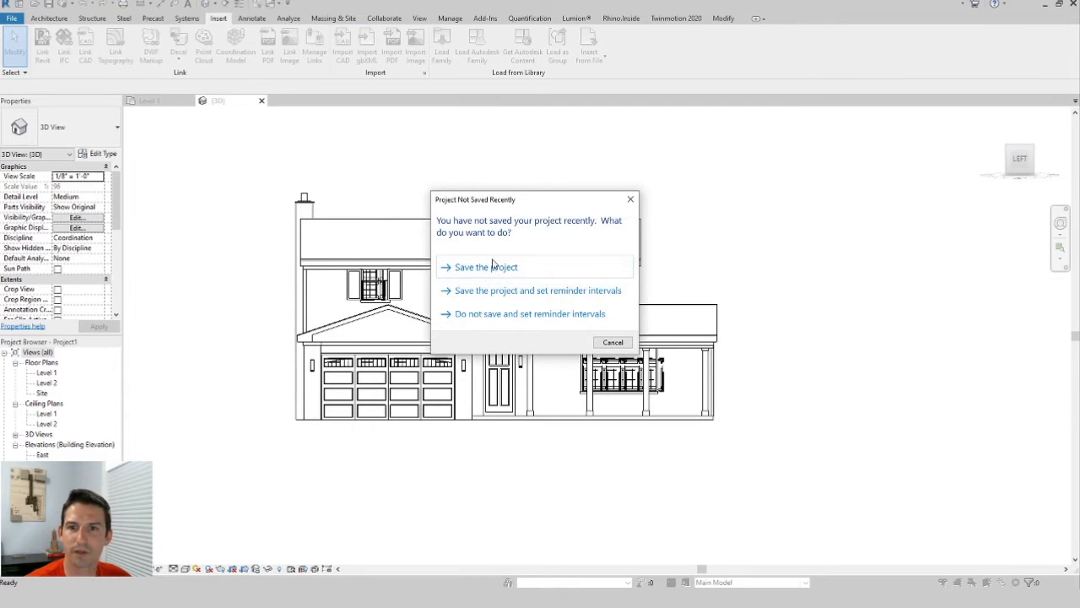
{"action": "left_click", "coordinate": [496, 314]}
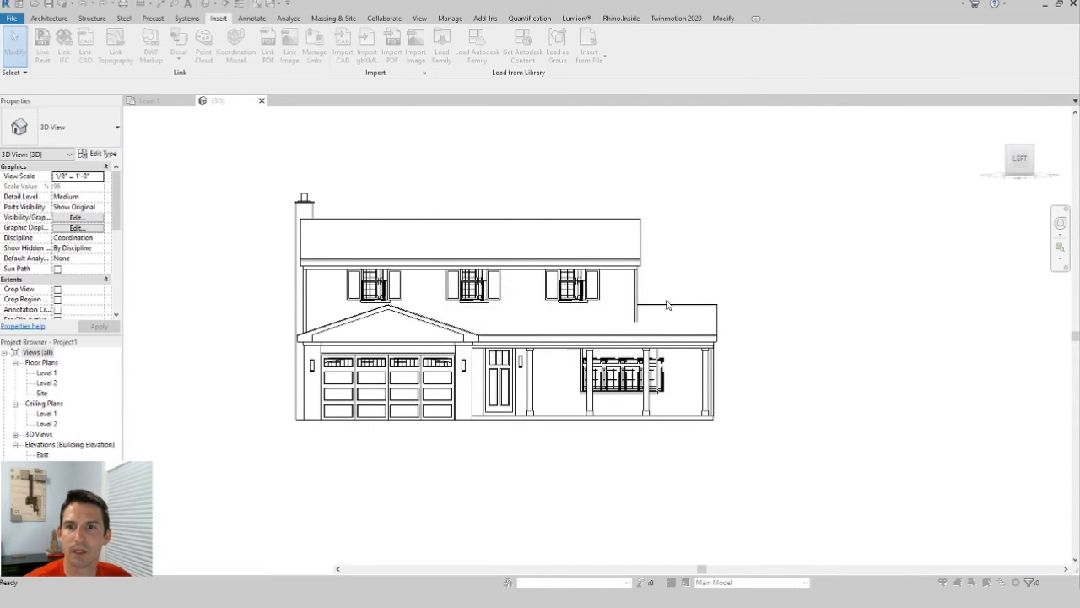
{"action": "left_click", "coordinate": [733, 89]}
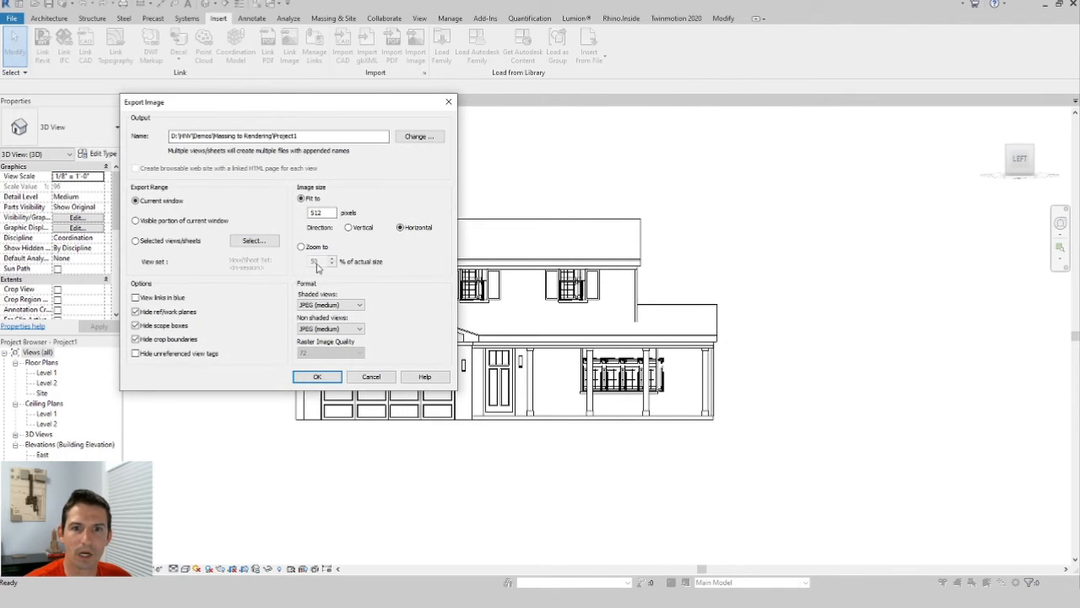
Set the export size to 2000 pixels and both formats to JPEG (lossless), then cancel the export.
{"action": "left_click_drag", "start_coordinate": [327, 212], "coordinate": [265, 218]}
{"action": "type", "text": "2000"}
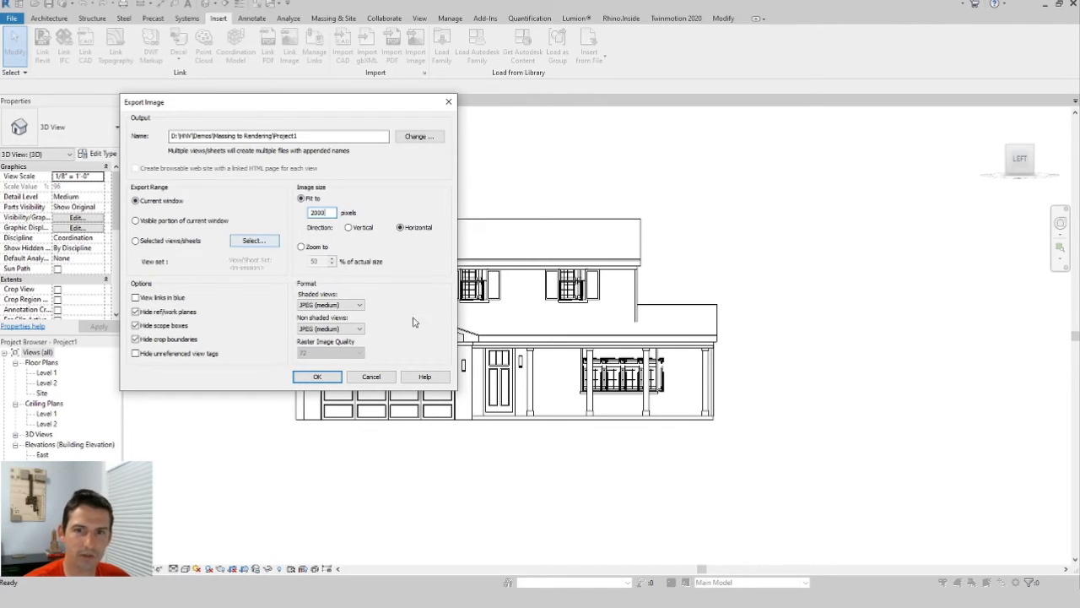
{"action": "left_click", "coordinate": [349, 306]}
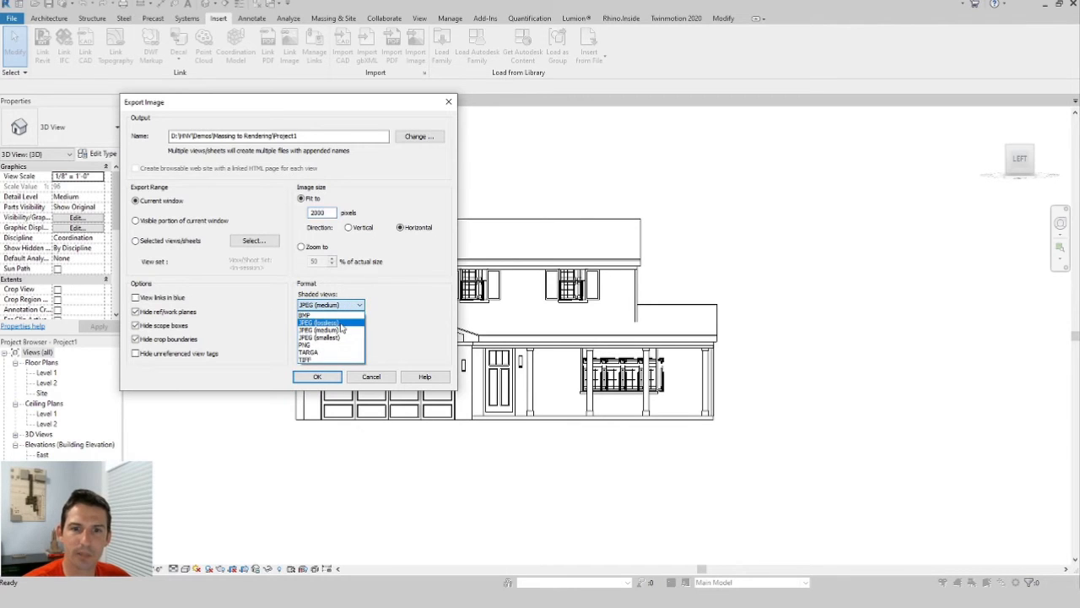
{"action": "left_click", "coordinate": [347, 322]}
{"action": "left_click", "coordinate": [352, 328]}
{"action": "left_click", "coordinate": [353, 347]}
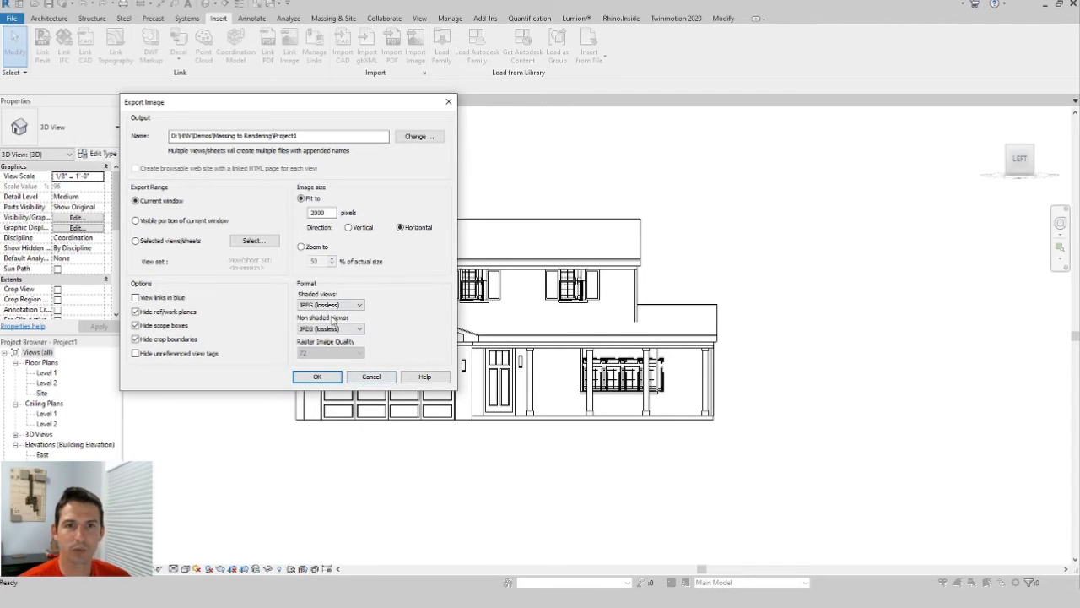
{"action": "left_click", "coordinate": [371, 377]}
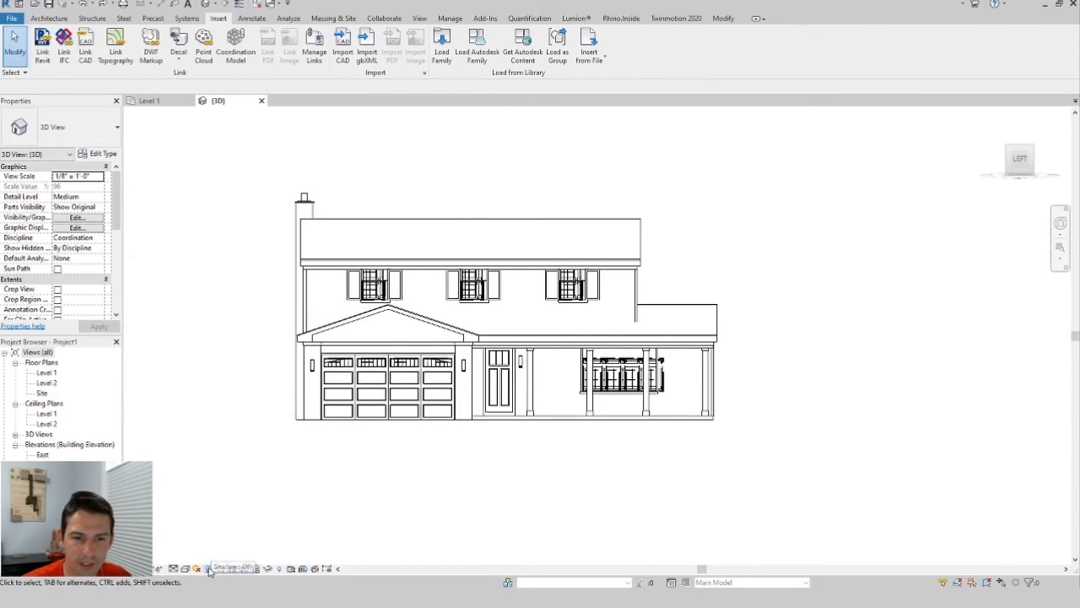
Turn on shadows in the 3D view.
{"action": "left_click", "coordinate": [217, 570]}
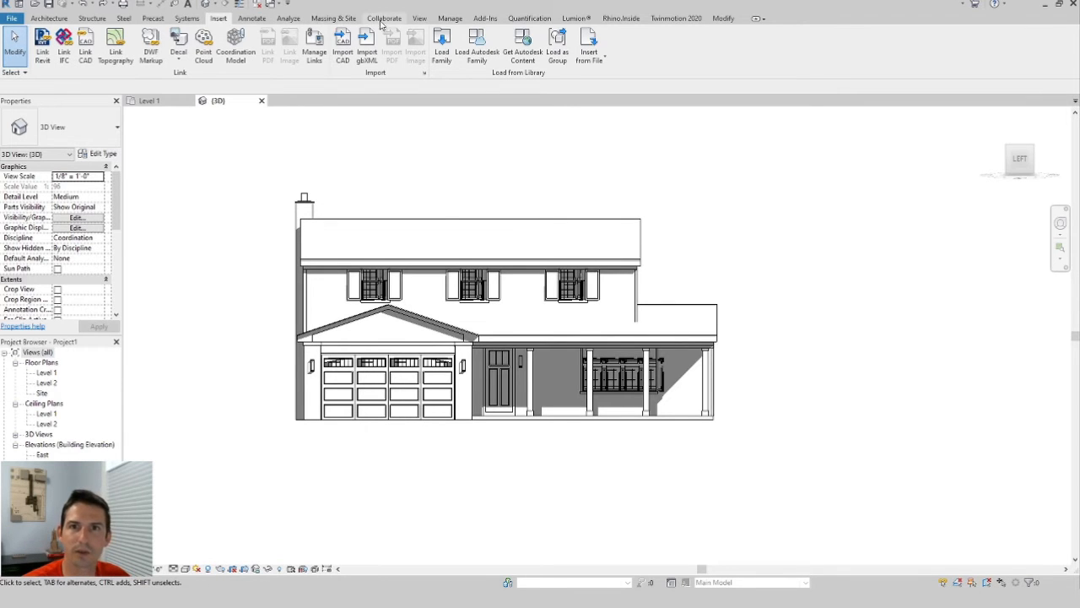
{"action": "left_click", "coordinate": [454, 20]}
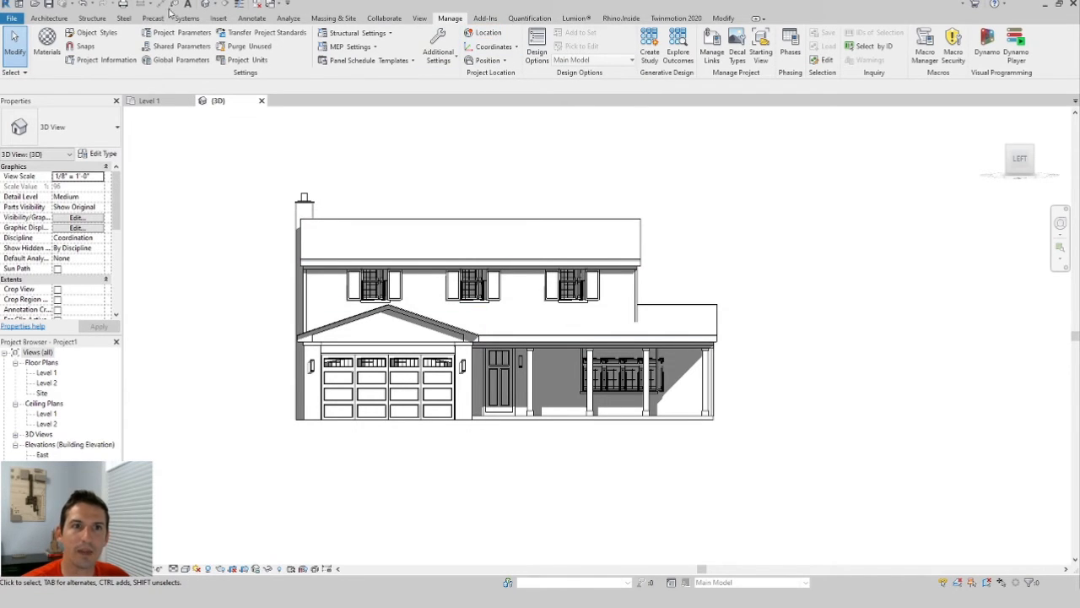
{"action": "left_click", "coordinate": [49, 17]}
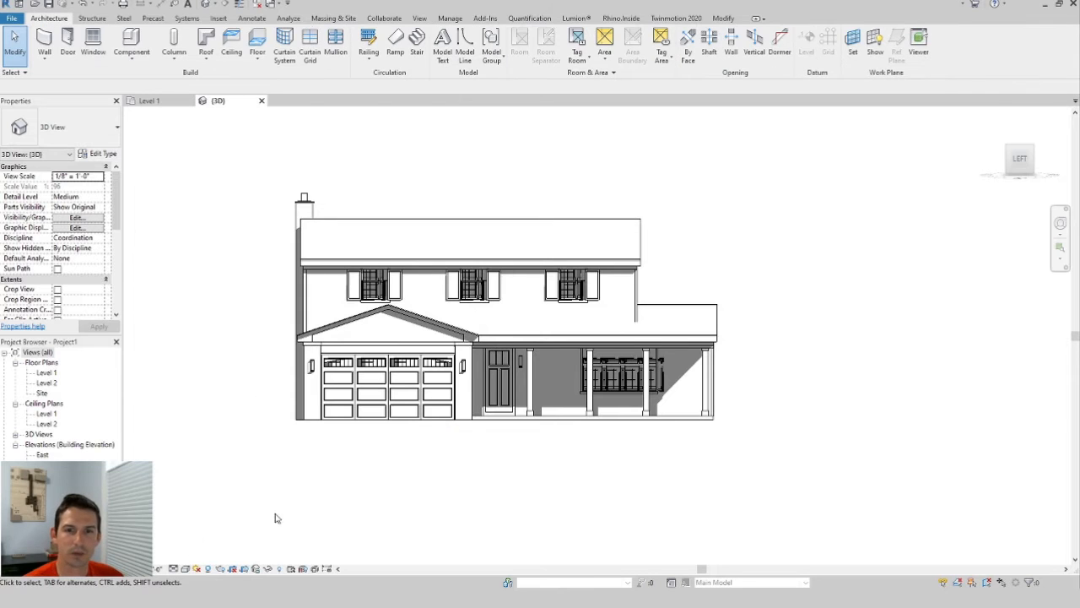
Open the graphic display options, enable sketchy lines with extension 4, and apply.
{"action": "left_click", "coordinate": [184, 569]}
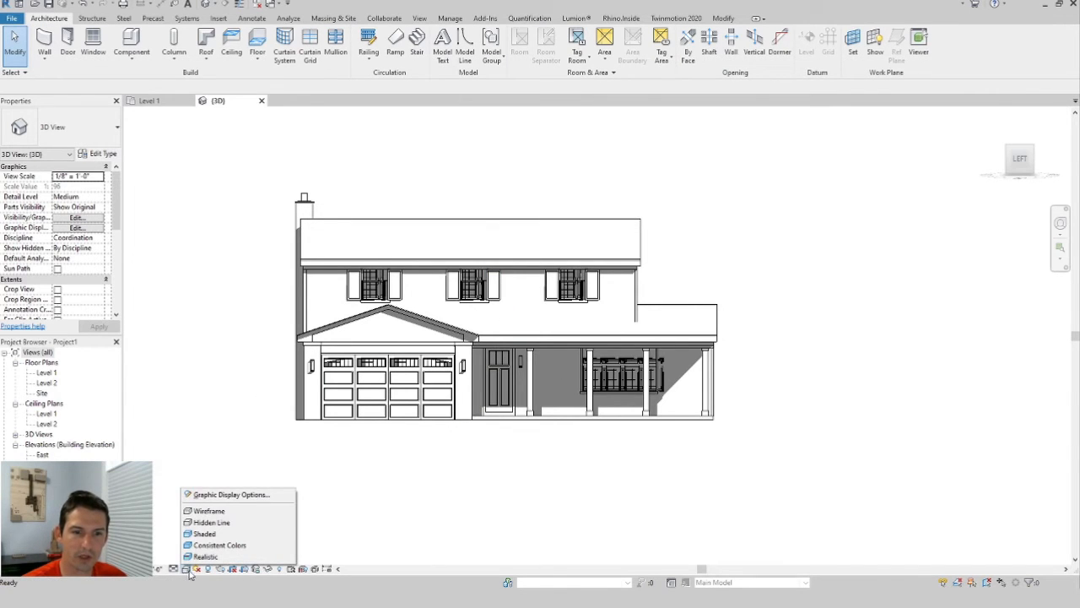
{"action": "left_click", "coordinate": [228, 496]}
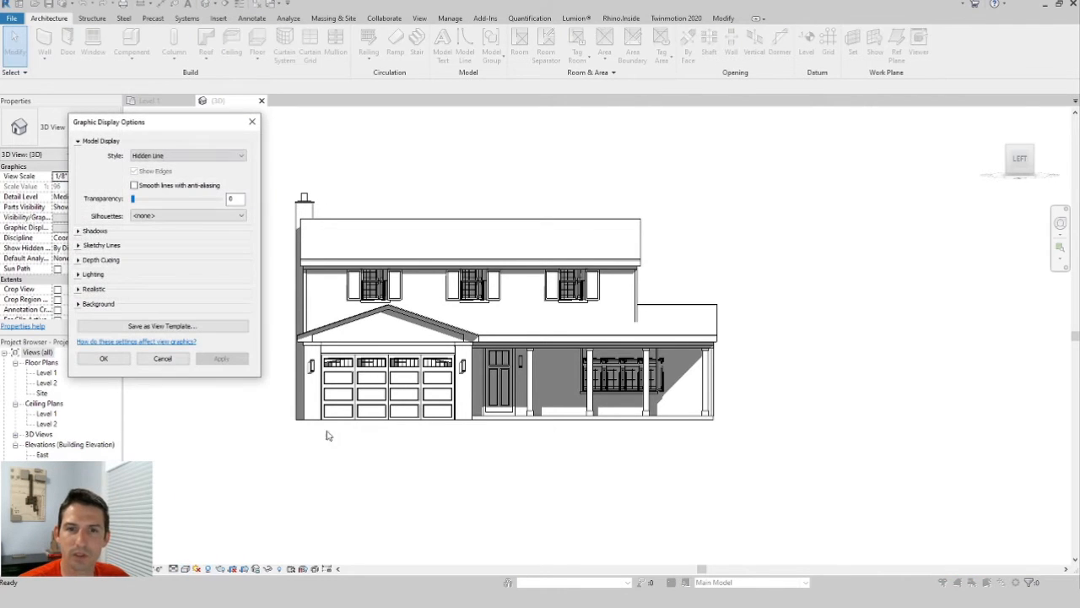
{"action": "left_click", "coordinate": [79, 245]}
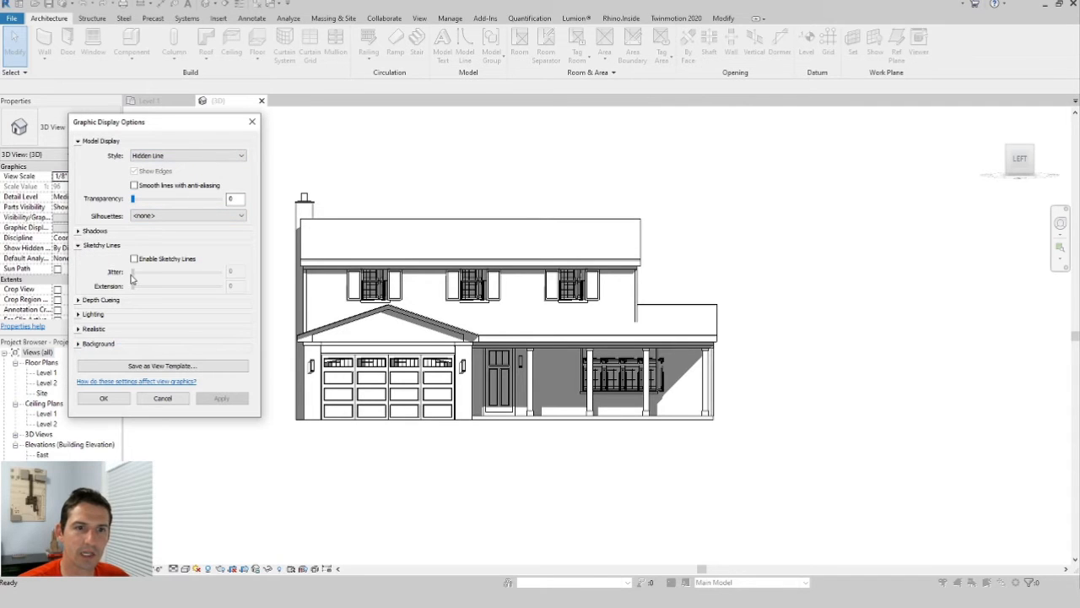
{"action": "left_click", "coordinate": [134, 258]}
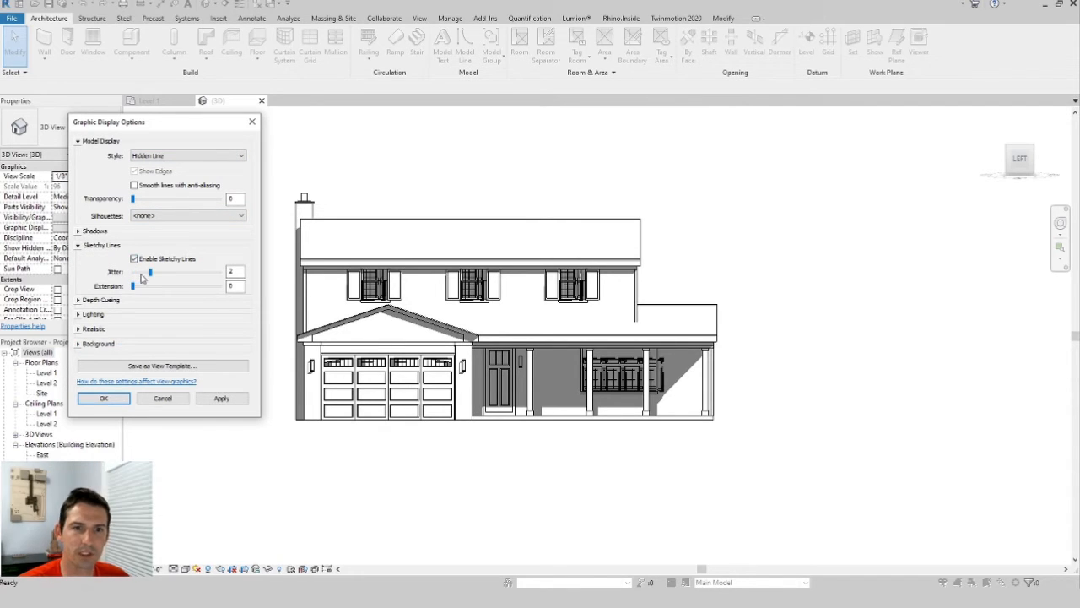
{"action": "left_click_drag", "start_coordinate": [133, 273], "coordinate": [168, 287]}
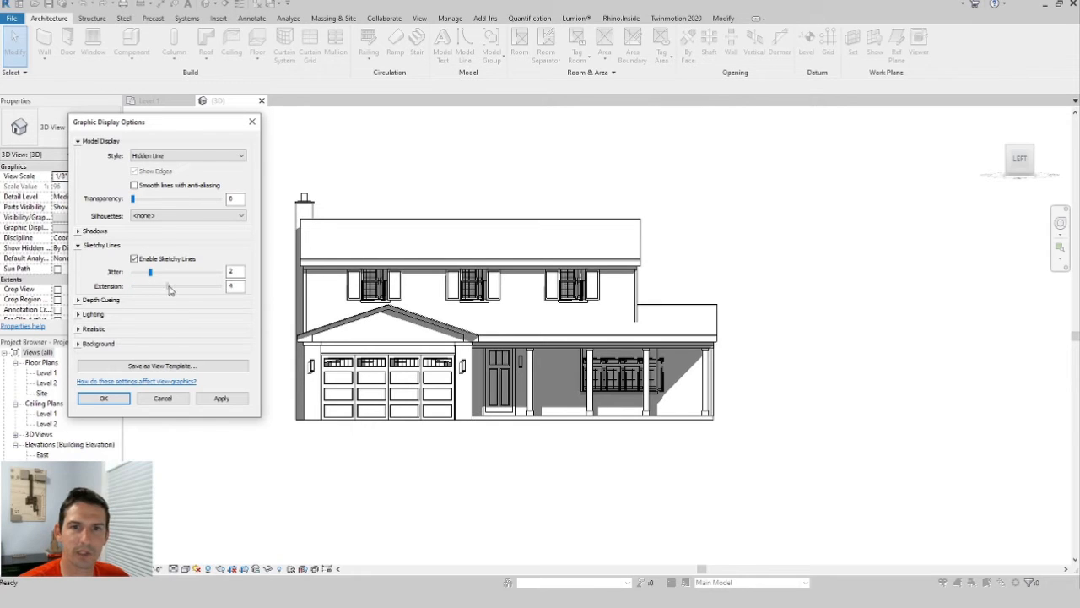
{"action": "left_click", "coordinate": [221, 399]}
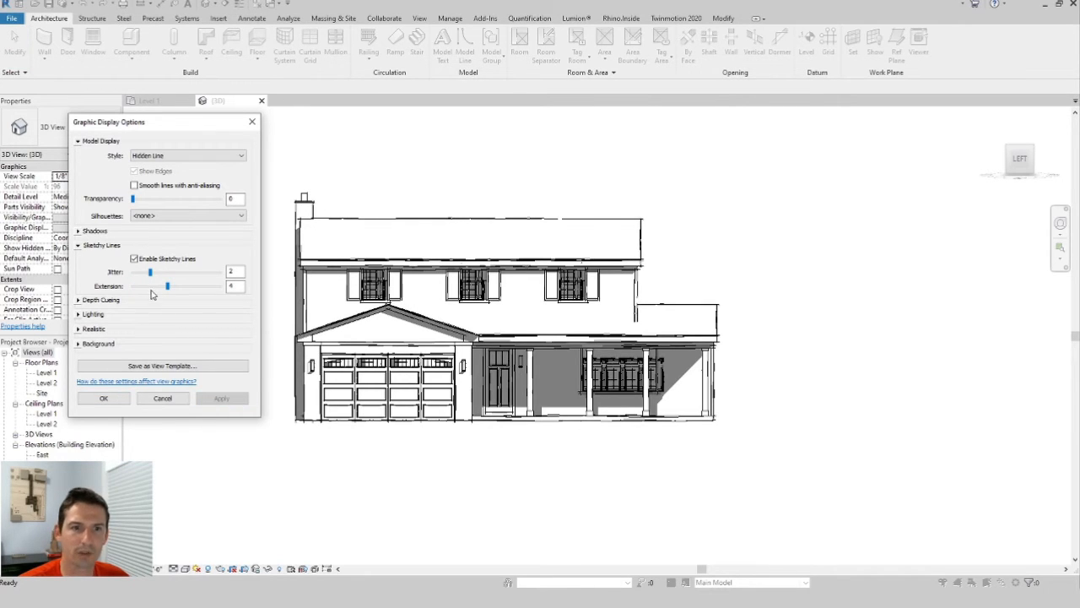
Set the sketchy lines jitter to 1, apply, and close the graphic display options.
{"action": "left_click_drag", "start_coordinate": [150, 272], "coordinate": [133, 272]}
{"action": "left_click", "coordinate": [224, 399]}
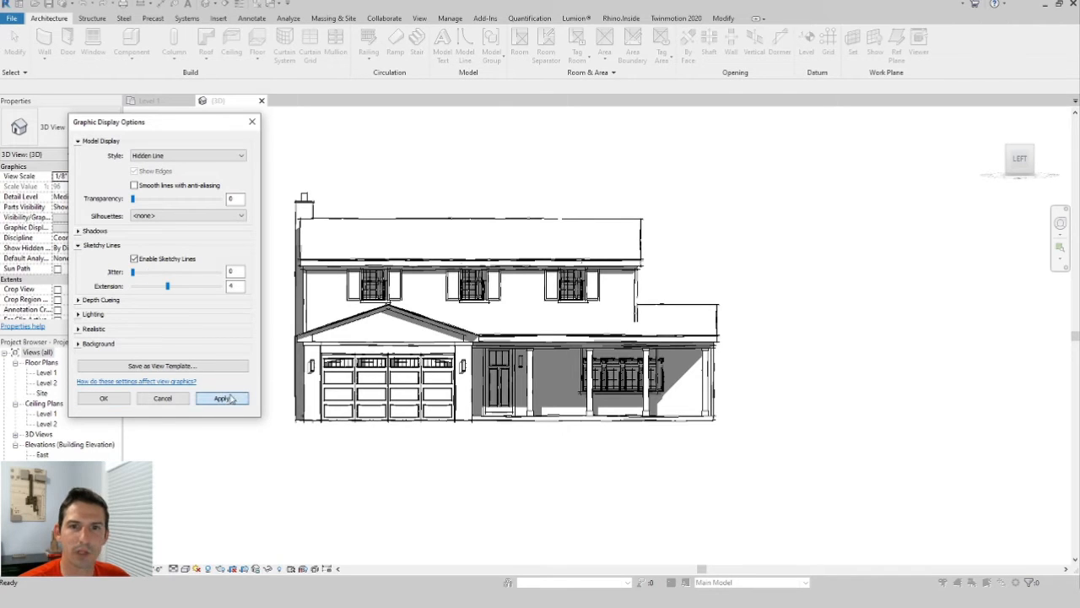
{"action": "left_click_drag", "start_coordinate": [133, 272], "coordinate": [141, 272]}
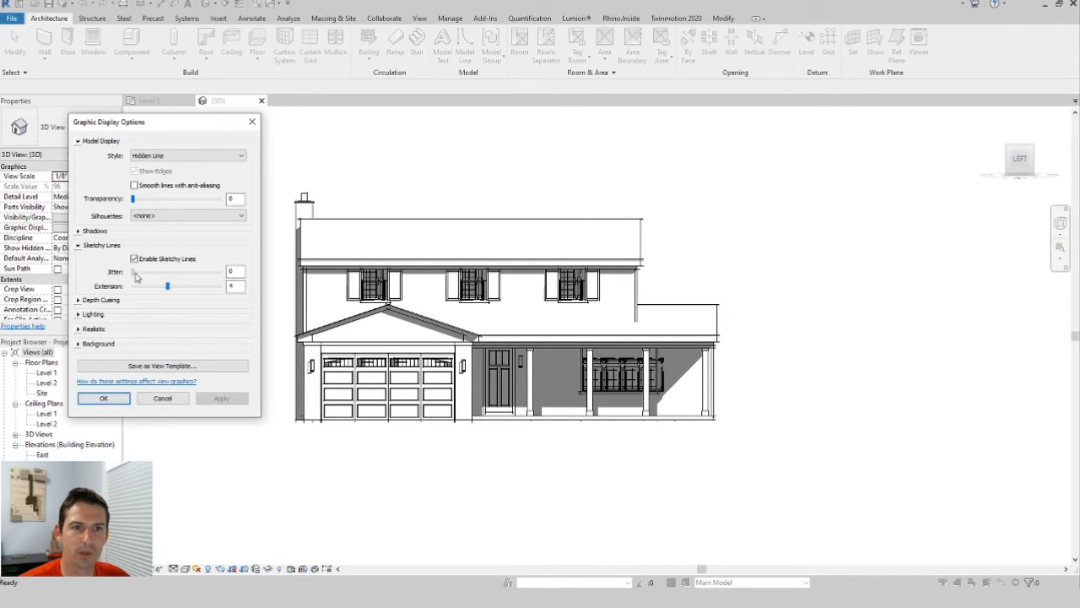
{"action": "left_click", "coordinate": [231, 402]}
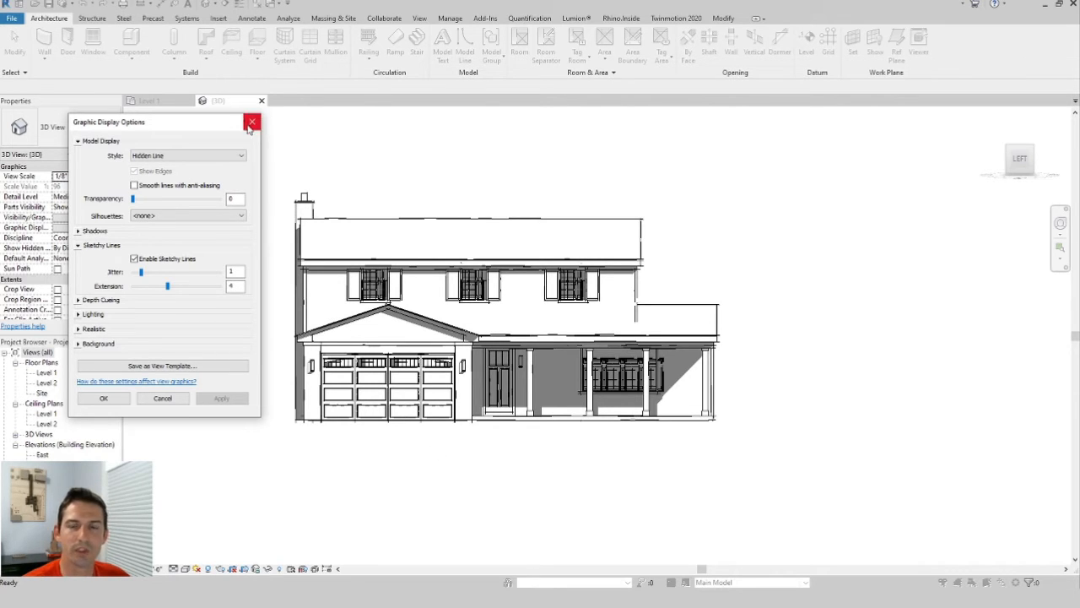
{"action": "left_click", "coordinate": [122, 401]}
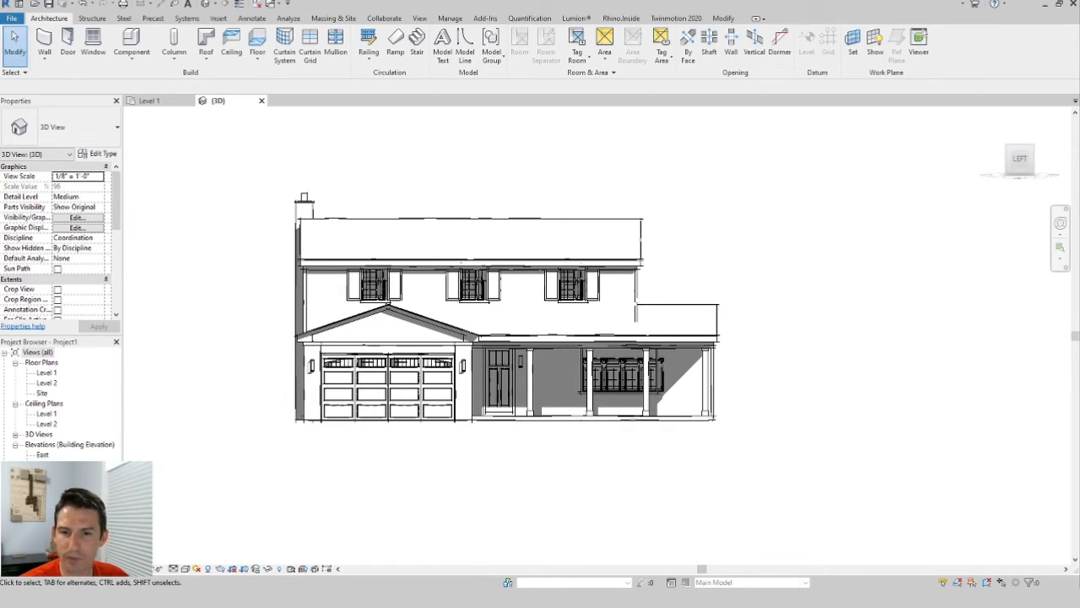
Switch to Photoshop and create a new 17 by 11 inch document.
{"action": "left_click", "coordinate": [494, 568]}
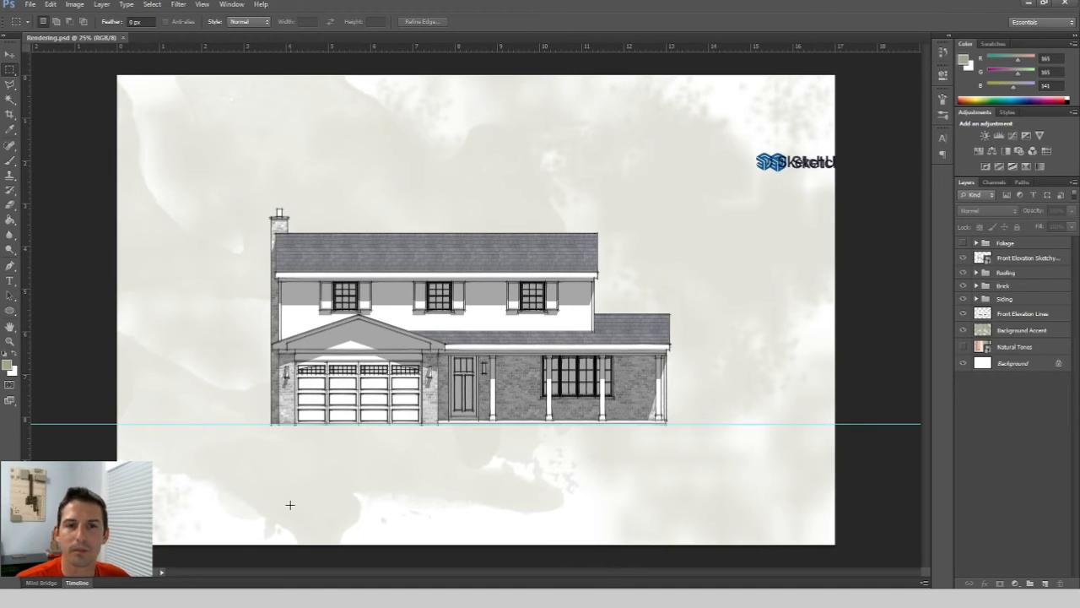
{"action": "left_click", "coordinate": [32, 7]}
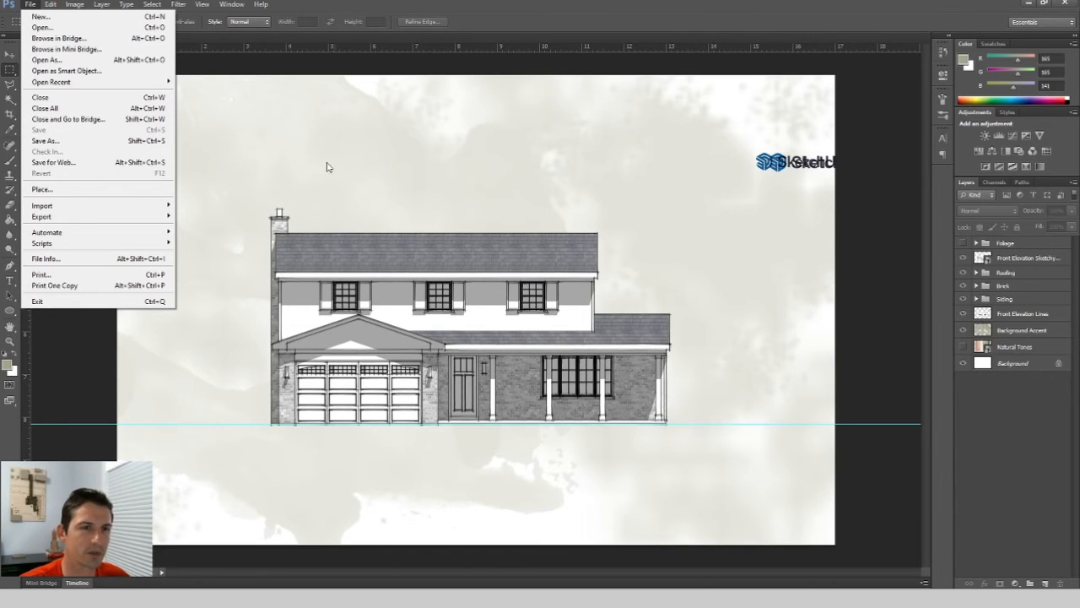
{"action": "left_click", "coordinate": [52, 18]}
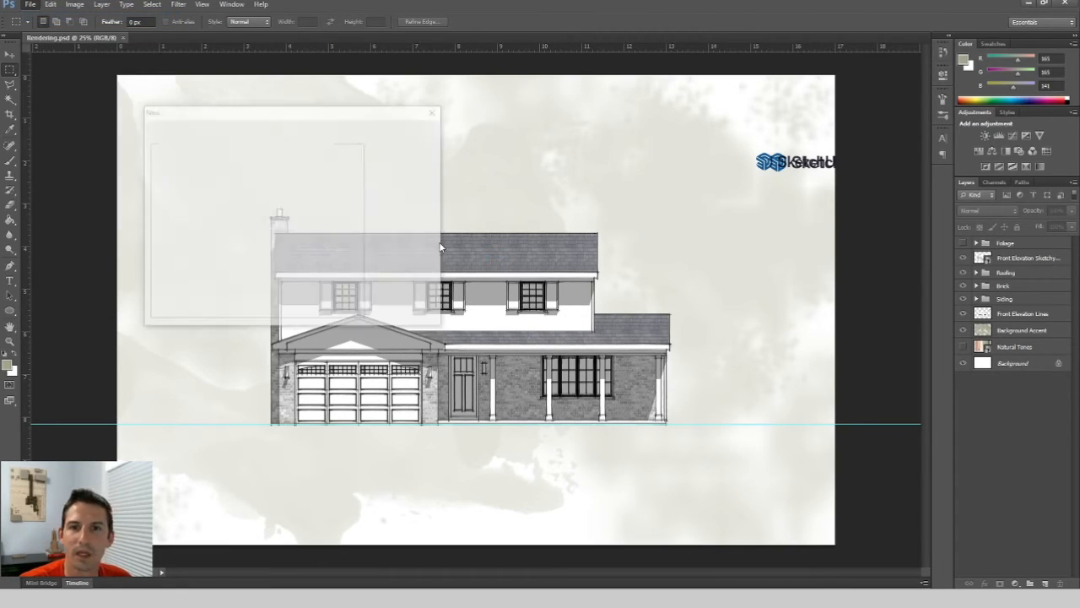
{"action": "double_click", "coordinate": [239, 180]}
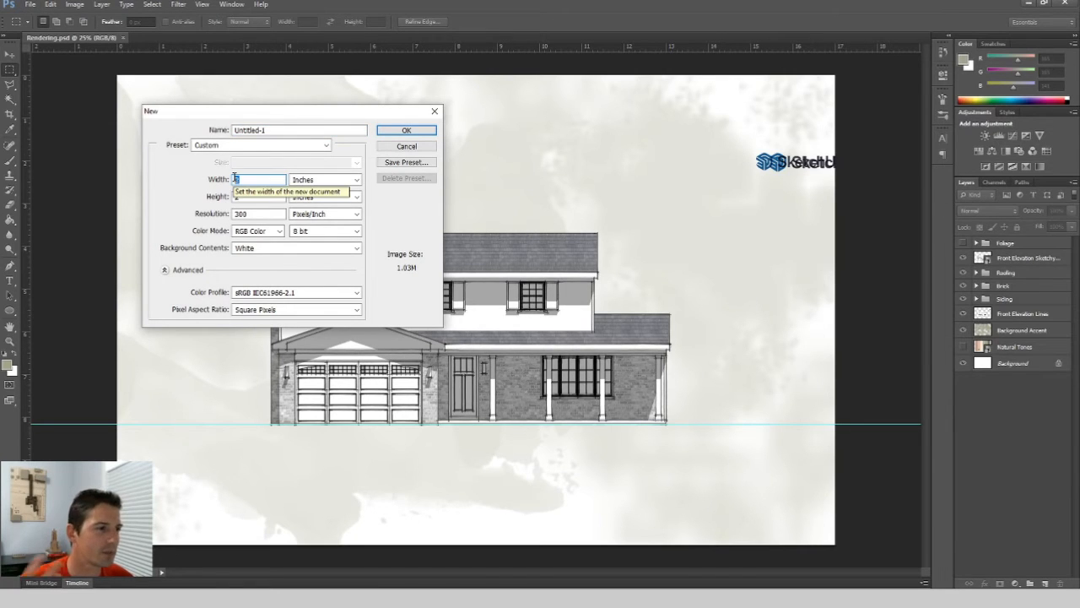
{"action": "type", "text": "17"}
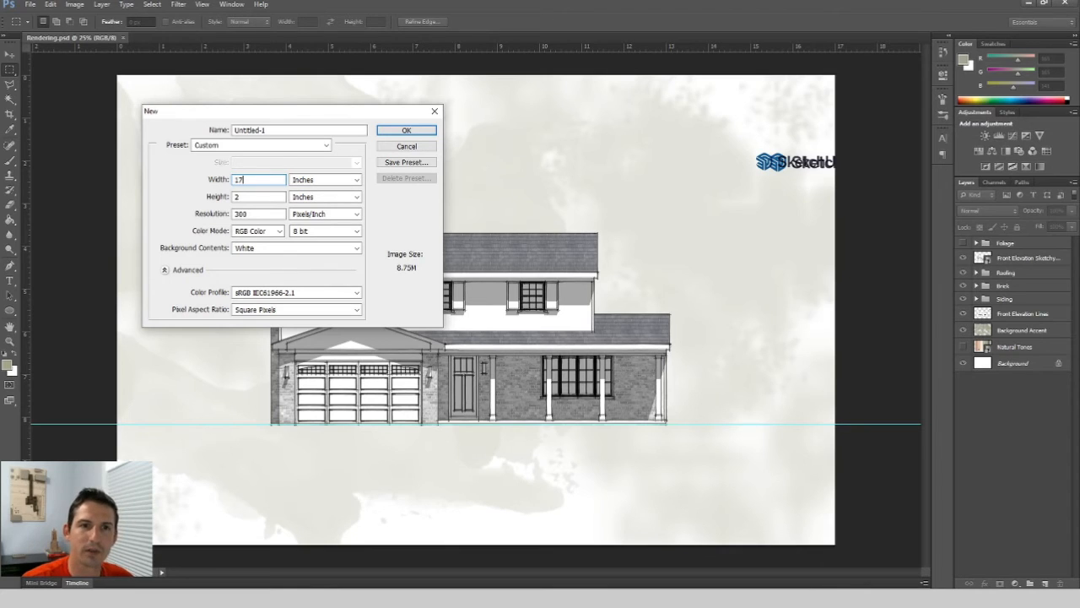
{"action": "double_click", "coordinate": [237, 196]}
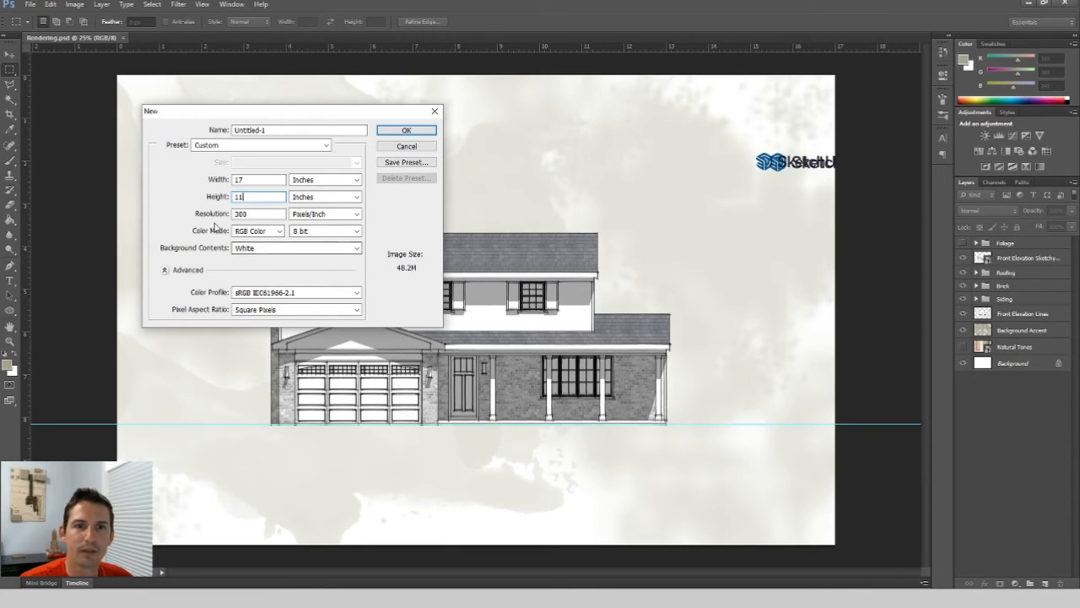
{"action": "left_click_drag", "start_coordinate": [245, 198], "coordinate": [219, 225]}
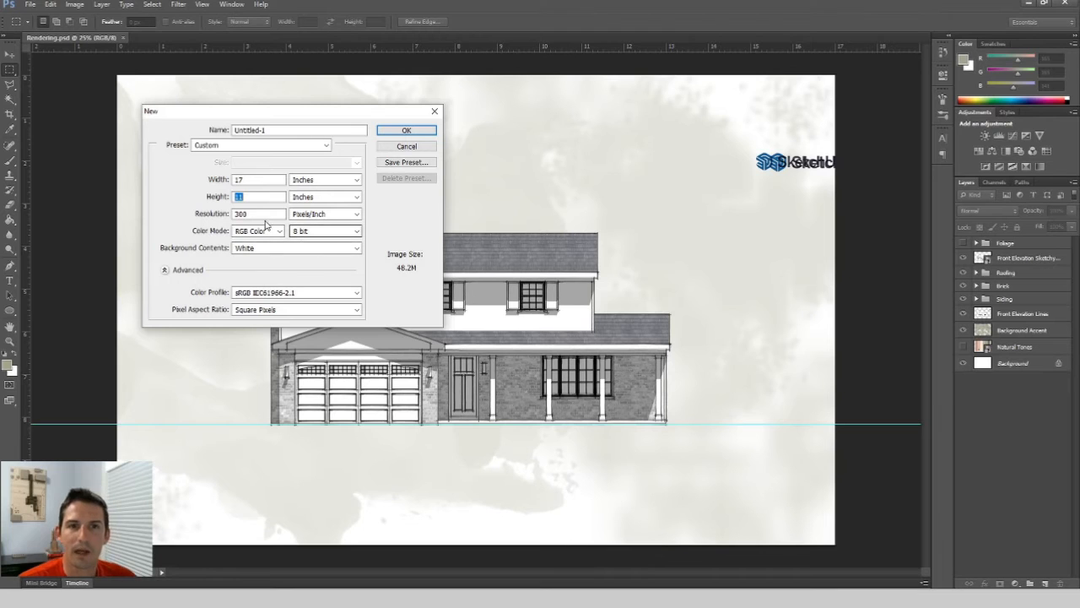
{"action": "left_click", "coordinate": [407, 131]}
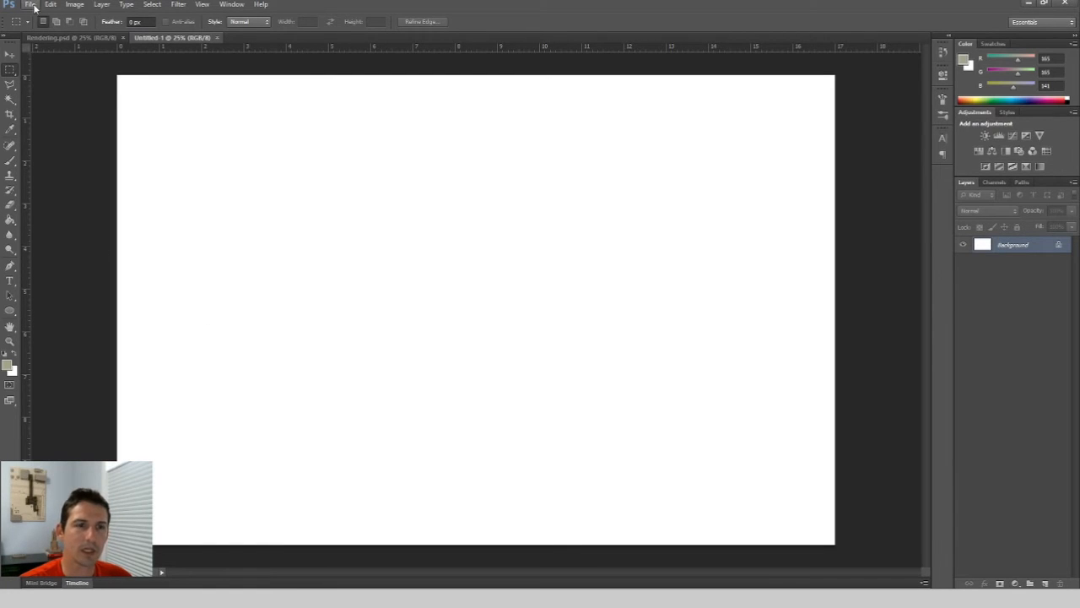
Drag the Front Elevation Lines and Front Elevation Sketchy Lines and Shadows images from the folder into the document and place both.
{"action": "mouse_move", "coordinate": [186, 598]}
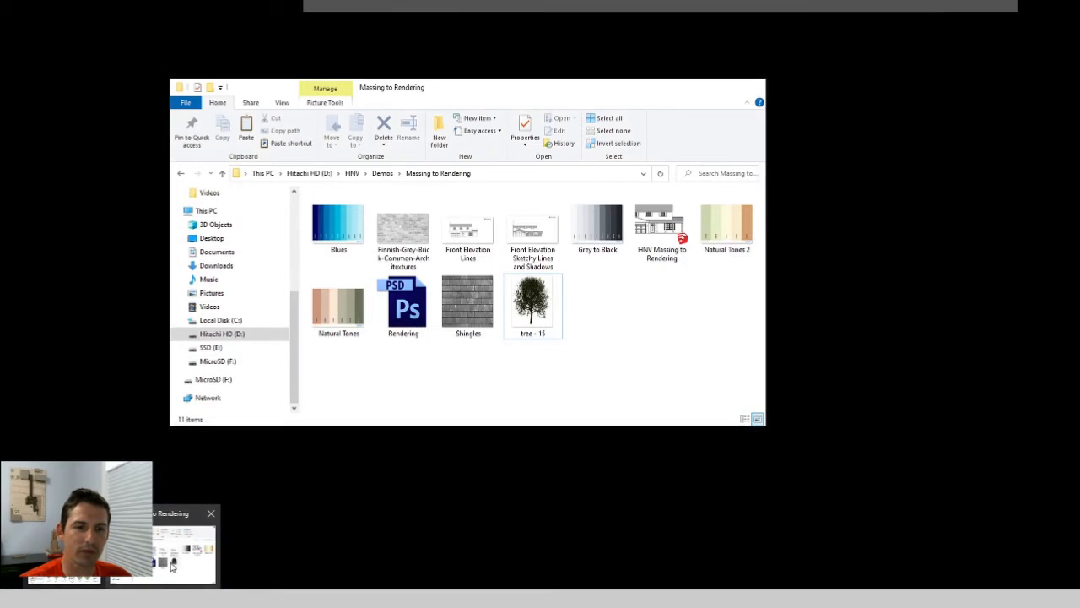
{"action": "left_click", "coordinate": [186, 540]}
{"action": "left_click_drag", "start_coordinate": [468, 92], "coordinate": [317, 88]}
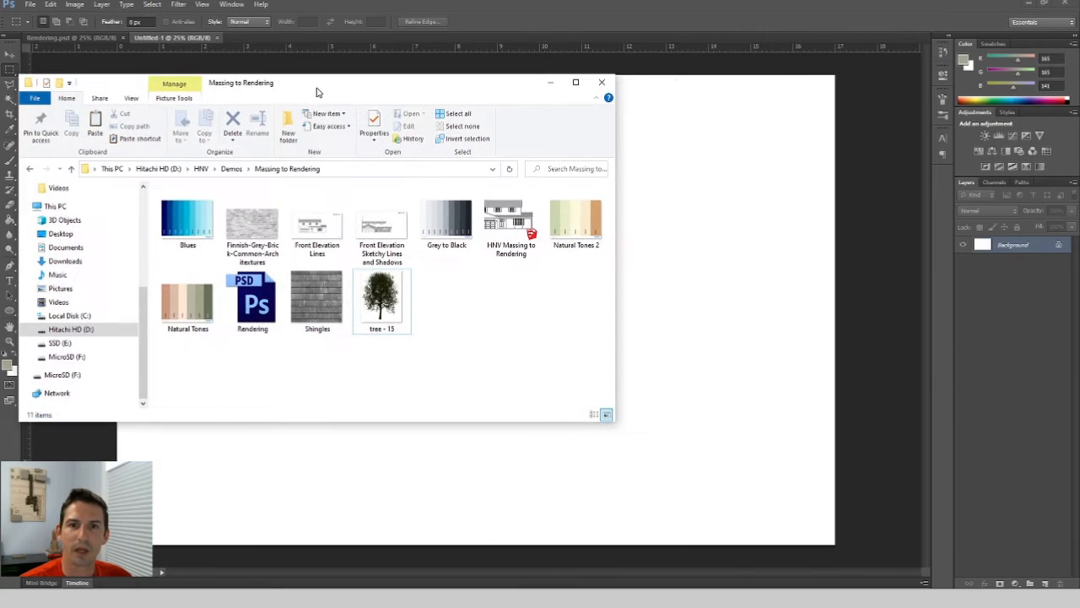
{"action": "left_click", "coordinate": [382, 230]}
{"action": "left_click", "coordinate": [300, 242], "text": "ctrl"}
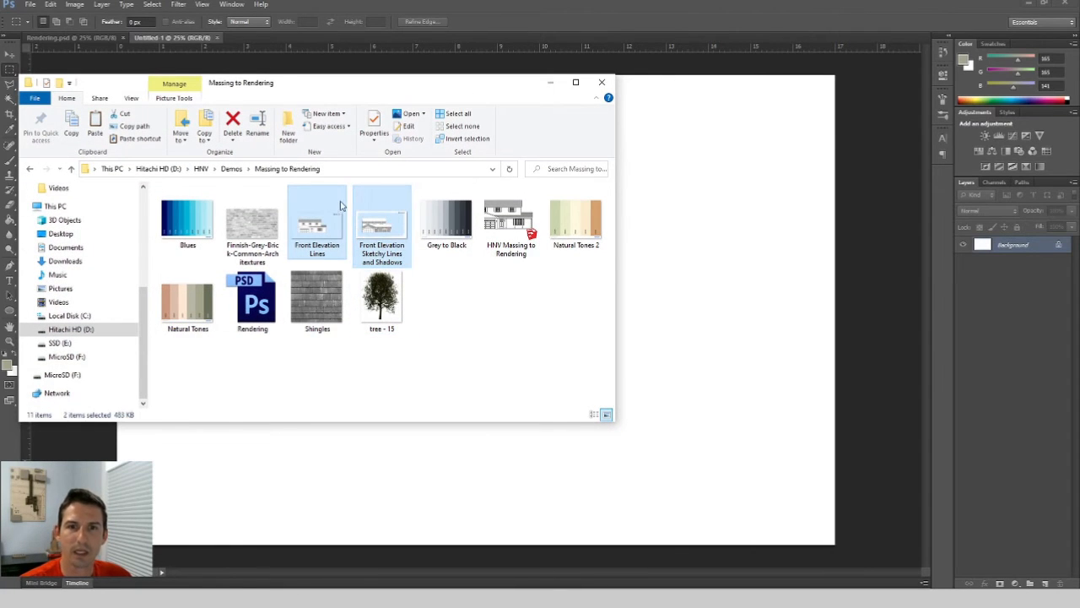
{"action": "mouse_move", "coordinate": [655, 279]}
{"action": "left_mouse_down"}
{"action": "mouse_move", "coordinate": [675, 289]}
{"action": "mouse_move", "coordinate": [689, 265]}
{"action": "left_mouse_up"}
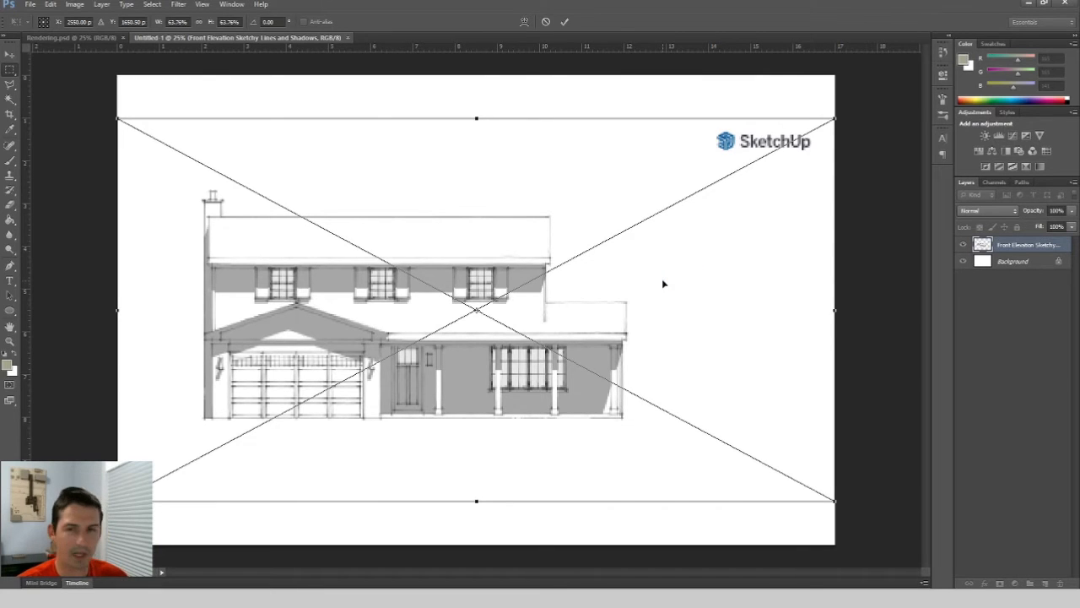
{"action": "key", "text": "Return"}
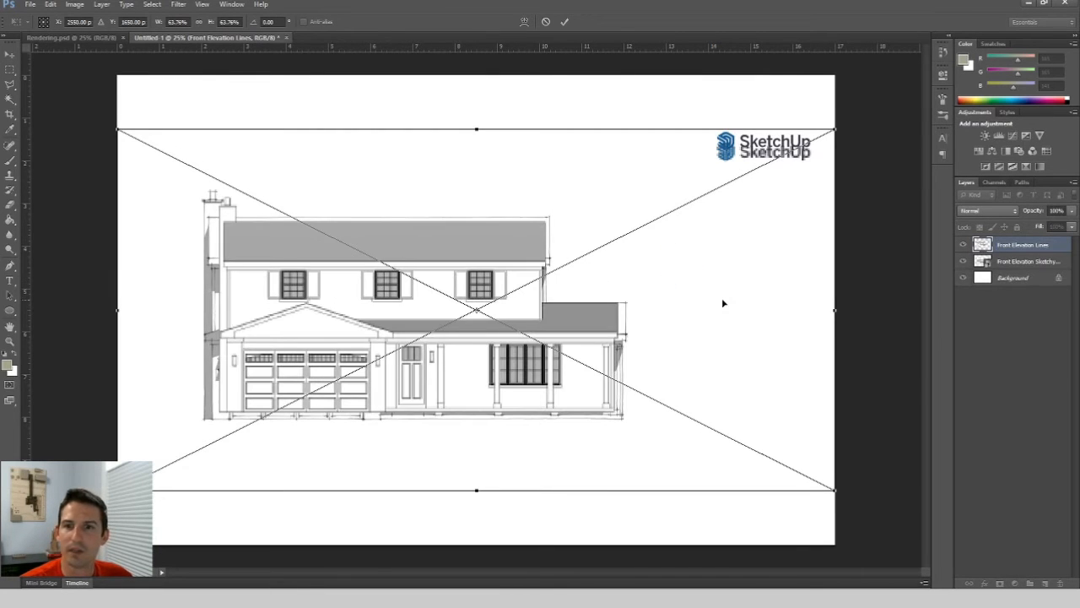
{"action": "key", "text": "Return"}
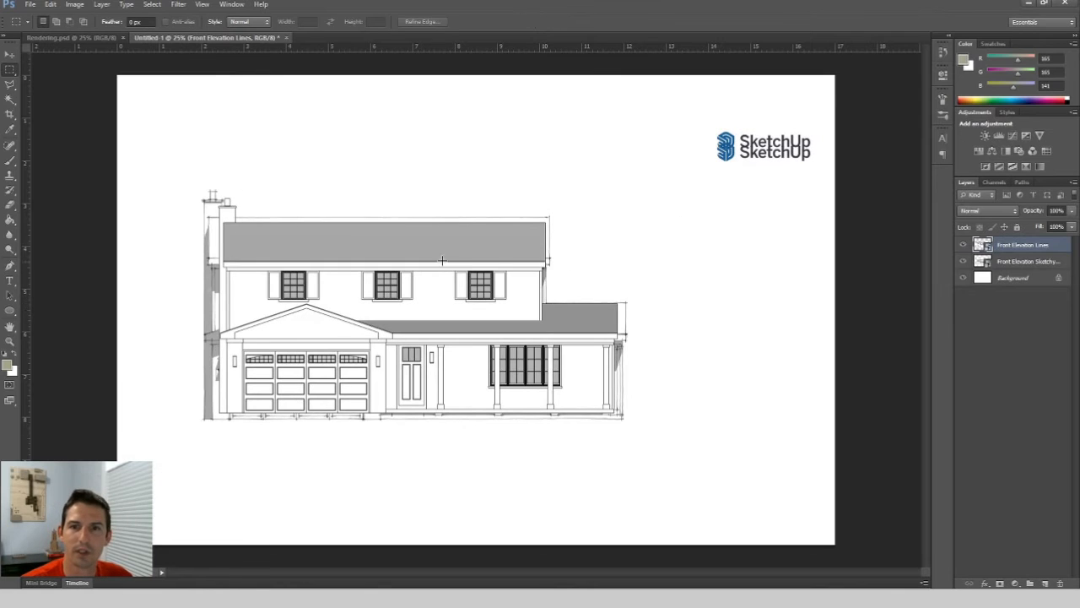
Nudge the Front Elevation Lines image and move the sketchy lines layer above it in the stack.
{"action": "left_click", "coordinate": [10, 54]}
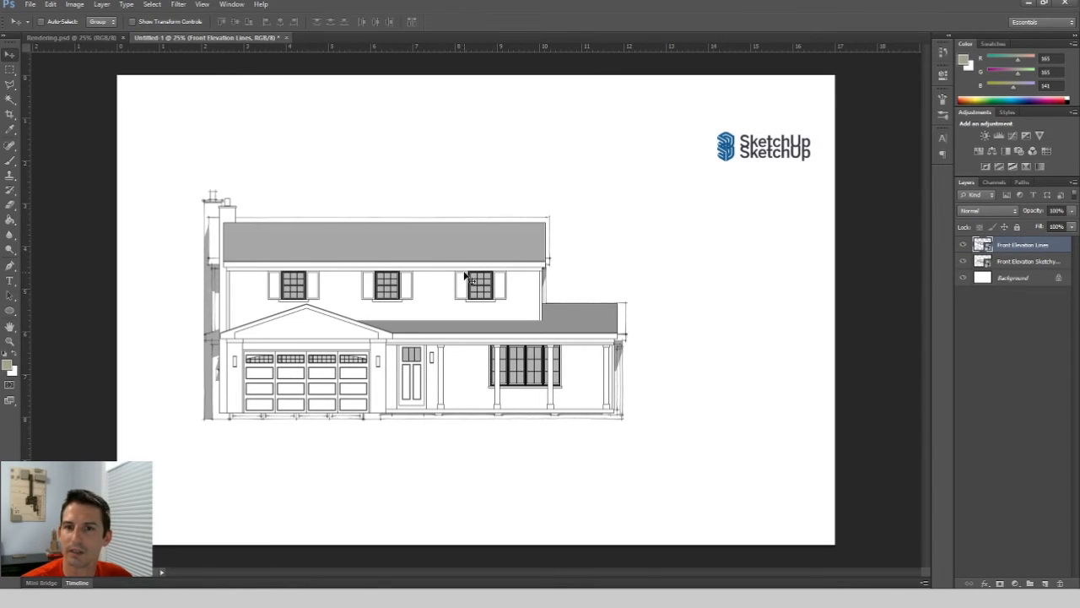
{"action": "mouse_move", "coordinate": [469, 280]}
{"action": "left_mouse_down"}
{"action": "mouse_move", "coordinate": [435, 254]}
{"action": "mouse_move", "coordinate": [453, 285]}
{"action": "mouse_move", "coordinate": [452, 268]}
{"action": "left_mouse_up"}
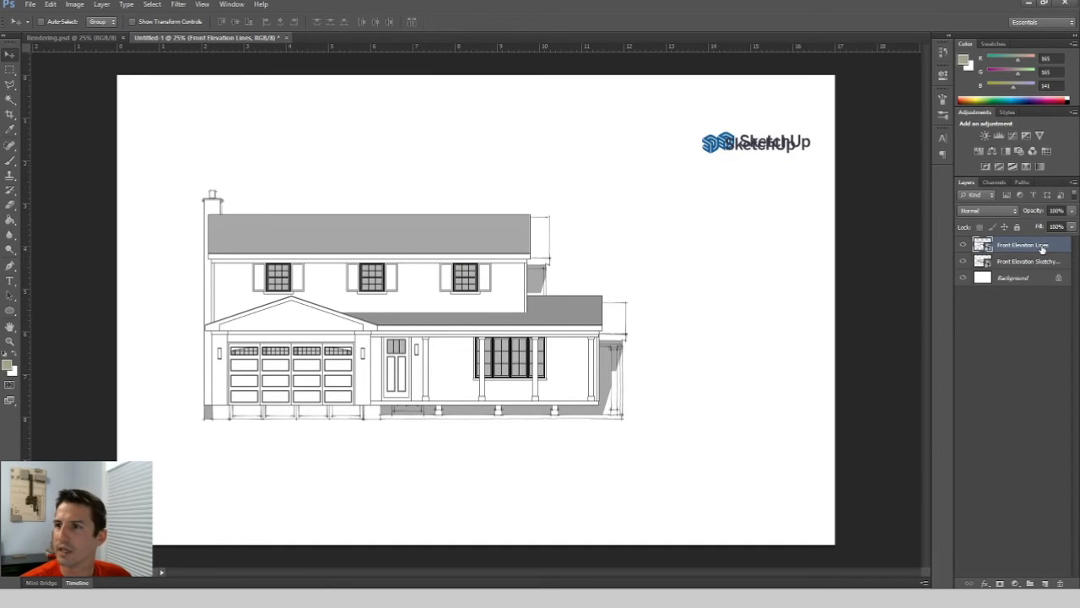
{"action": "left_click_drag", "start_coordinate": [1018, 267], "coordinate": [1023, 239]}
Set the sketchy lines layer's blend mode to Multiply and align it over the lines image.
{"action": "mouse_move", "coordinate": [344, 262]}
{"action": "left_mouse_down"}
{"action": "mouse_move", "coordinate": [381, 233]}
{"action": "mouse_move", "coordinate": [333, 250]}
{"action": "mouse_move", "coordinate": [346, 247]}
{"action": "left_mouse_up"}
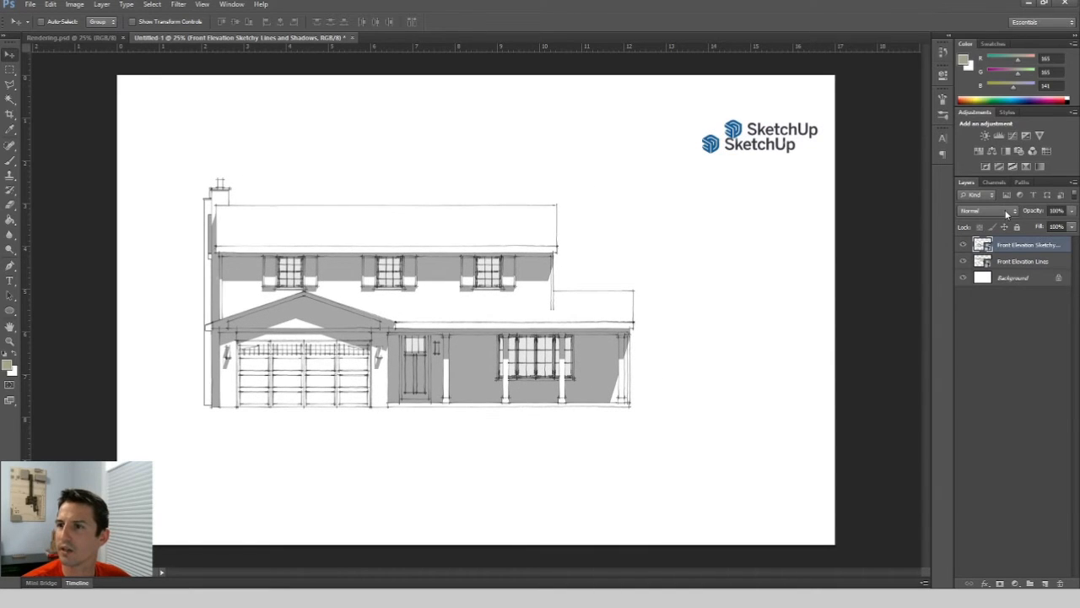
{"action": "left_click", "coordinate": [1006, 214]}
{"action": "left_click", "coordinate": [995, 260]}
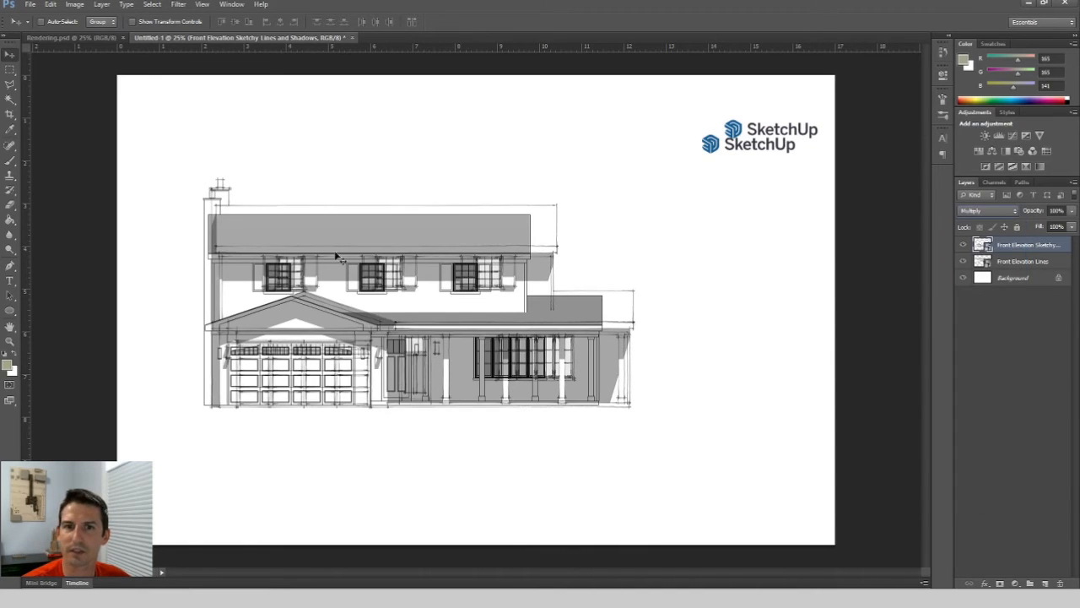
{"action": "mouse_move", "coordinate": [550, 249]}
{"action": "left_mouse_down"}
{"action": "mouse_move", "coordinate": [577, 224]}
{"action": "mouse_move", "coordinate": [556, 222]}
{"action": "left_mouse_up"}
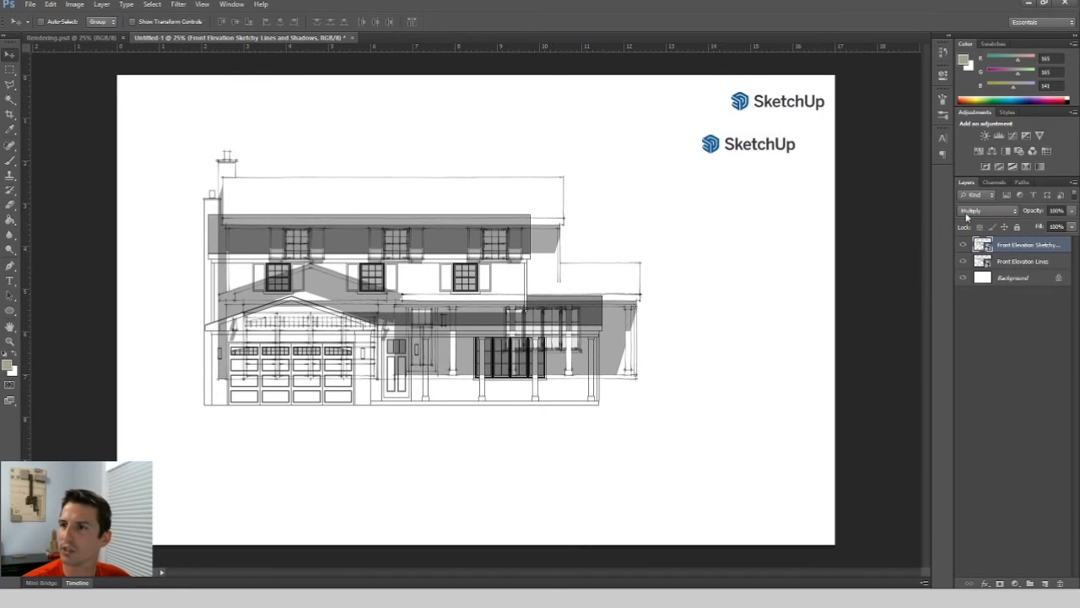
{"action": "left_click_drag", "start_coordinate": [530, 229], "coordinate": [531, 236]}
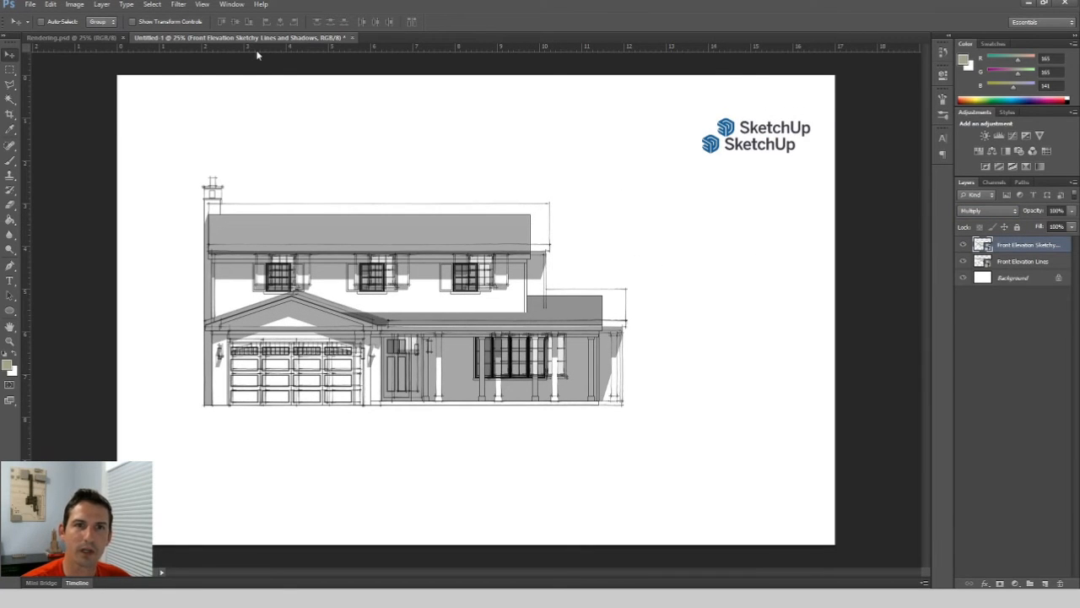
Add a horizontal guide at the roofline top and select the Front Elevation Lines layer.
{"action": "left_click_drag", "start_coordinate": [257, 47], "coordinate": [308, 203]}
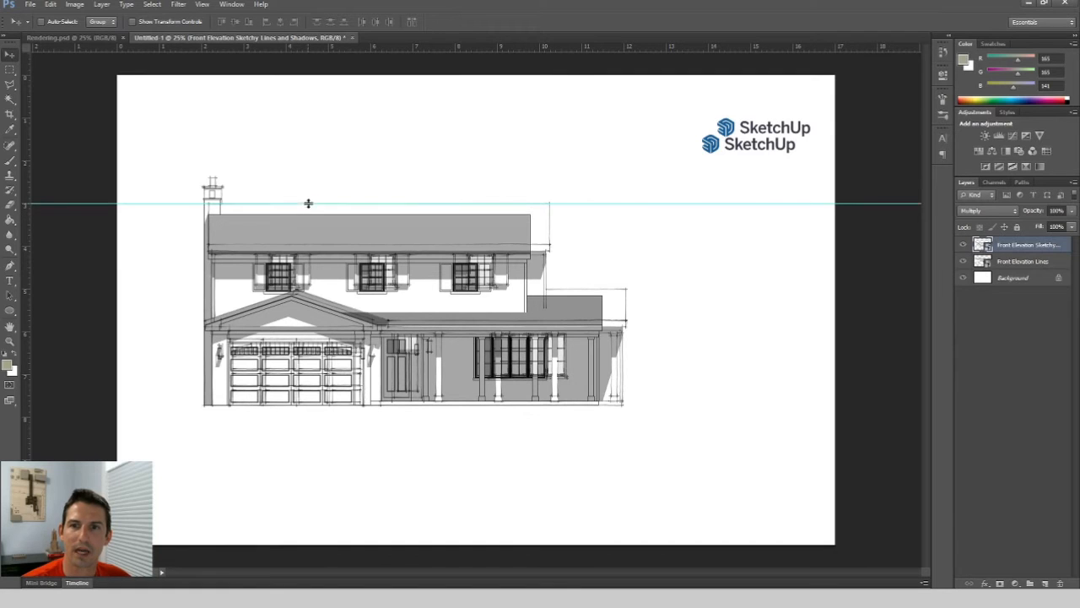
{"action": "left_click", "coordinate": [984, 262]}
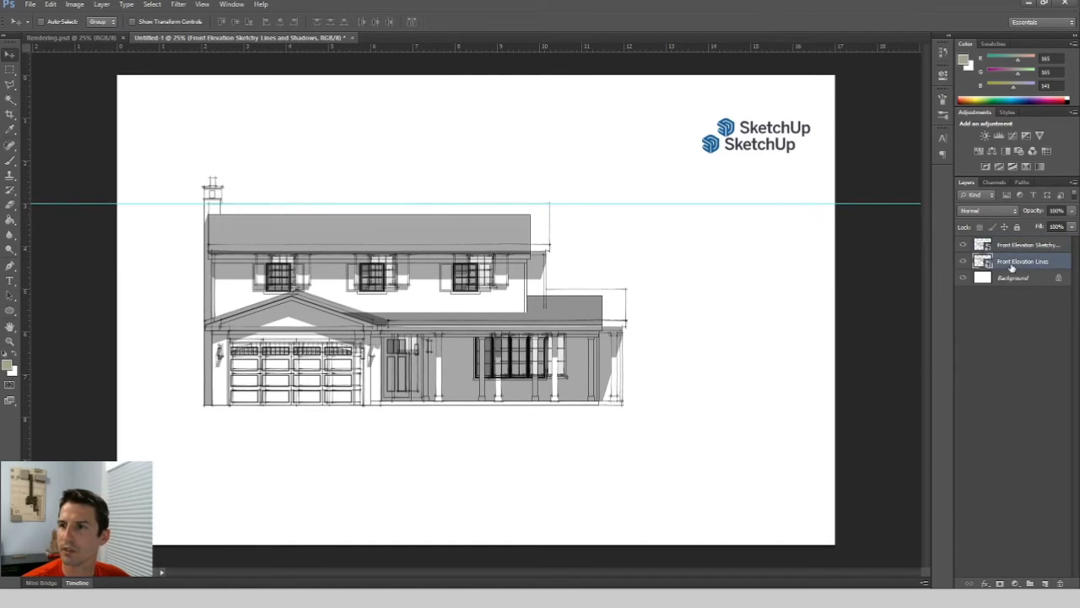
Toggle the Front Elevation Lines layer's visibility to compare it with the sketchy lines layer.
{"action": "left_click", "coordinate": [963, 263]}
{"action": "left_click", "coordinate": [963, 262]}
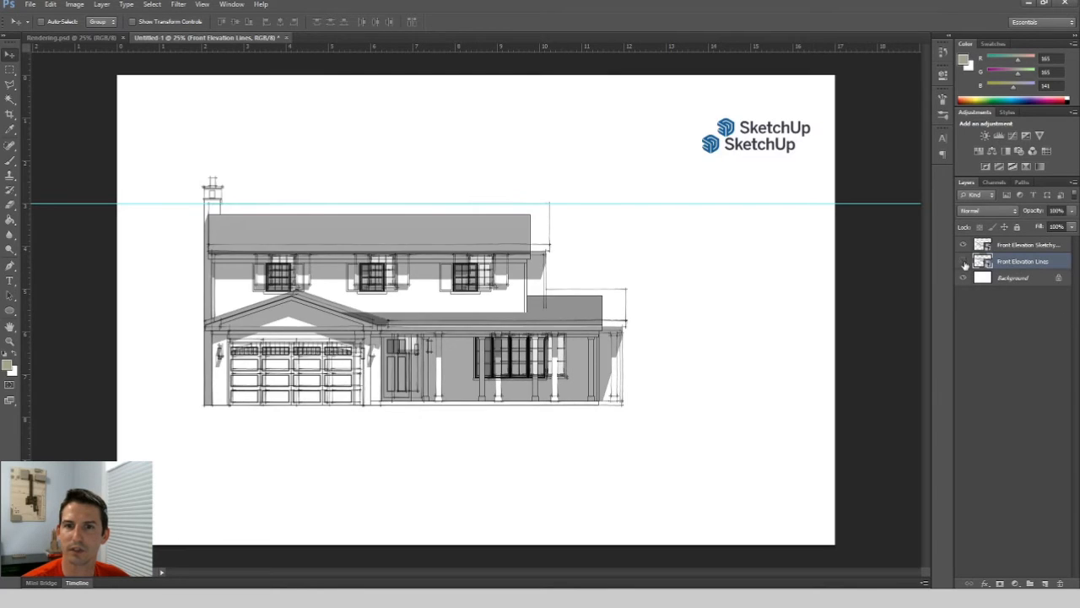
{"action": "left_click", "coordinate": [964, 262]}
{"action": "left_click", "coordinate": [964, 263]}
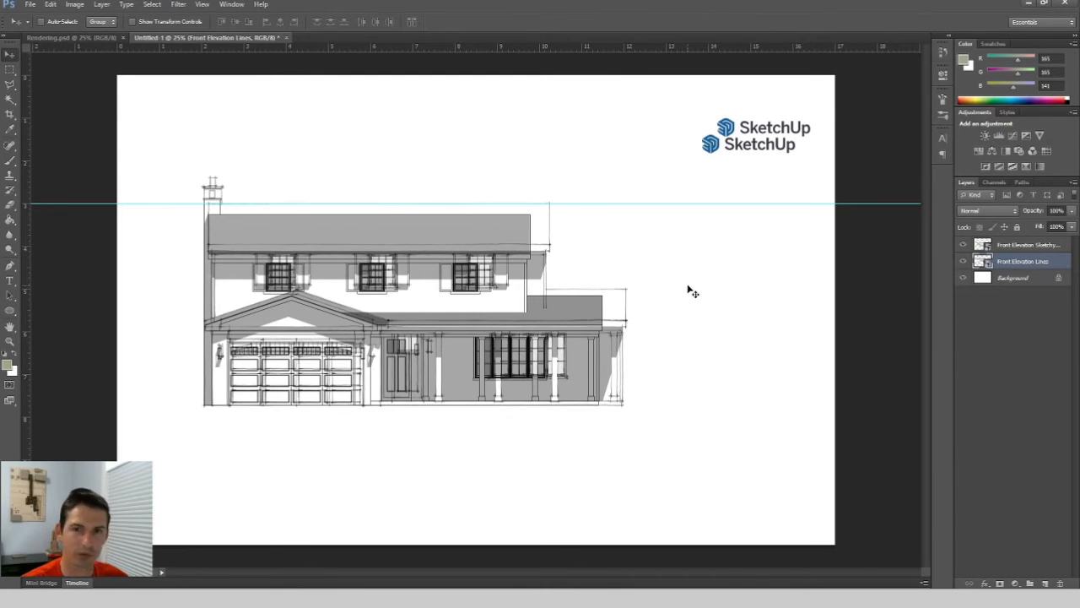
Free-transform the Front Elevation Lines image, scaling it to about 67% and nudging it to align with the sketchy lines.
{"action": "key", "text": "ctrl+t"}
{"action": "left_click_drag", "start_coordinate": [820, 123], "coordinate": [847, 106]}
{"action": "key", "text": "Right"}
{"action": "key", "text": "Right"}
{"action": "key", "text": "Left"}
{"action": "key", "text": "Left"}
{"action": "key", "text": "Left"}
{"action": "key", "text": "Left"}
{"action": "key", "text": "Left"}
{"action": "key", "text": "Left"}
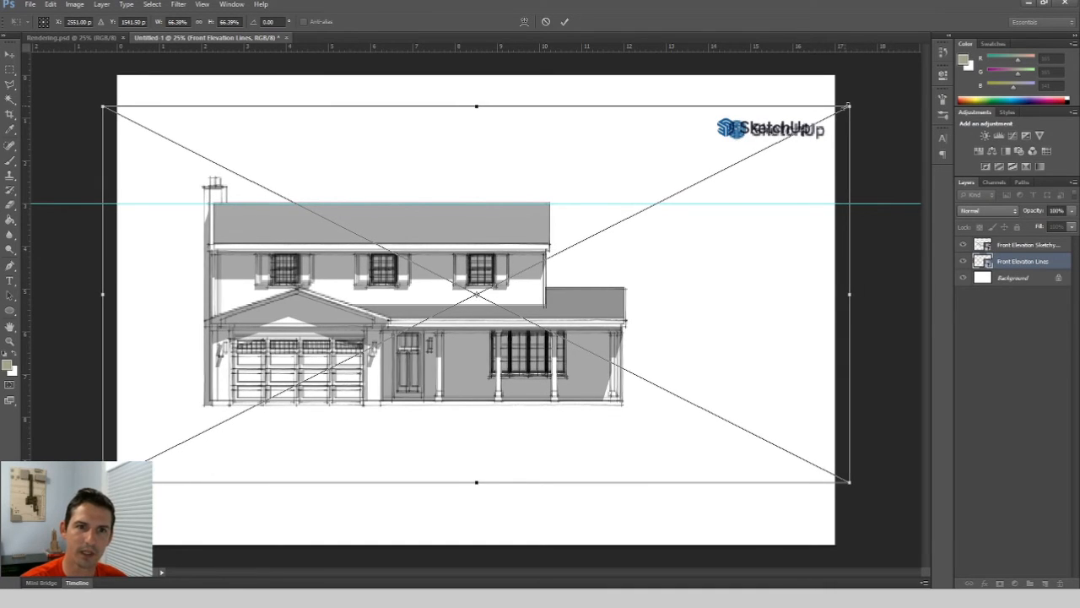
{"action": "key", "text": "Left"}
{"action": "key", "text": "Left"}
{"action": "key", "text": "Left"}
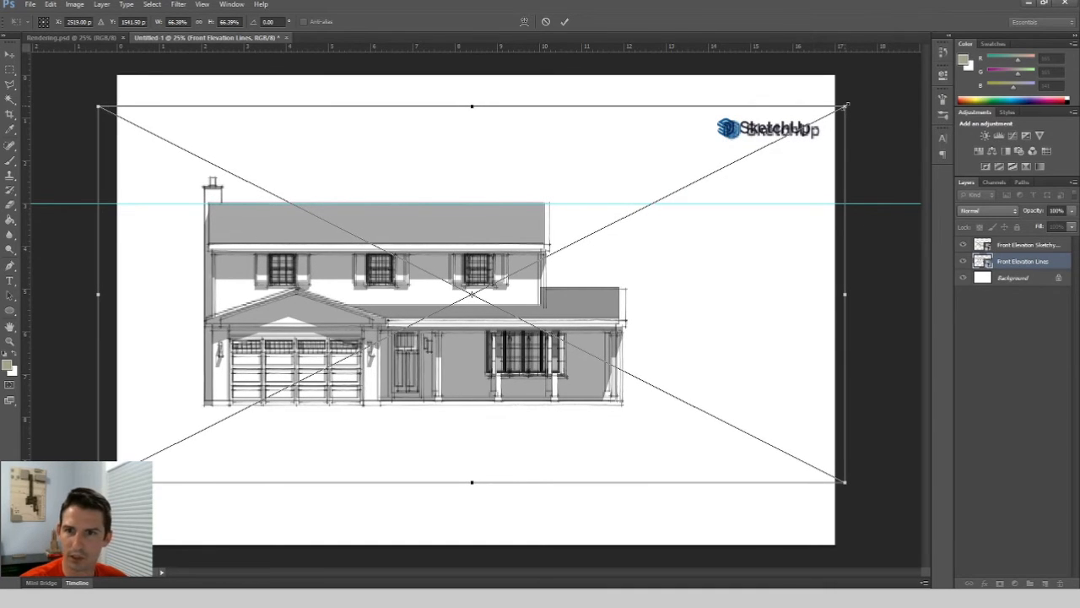
{"action": "left_click_drag", "start_coordinate": [847, 106], "coordinate": [853, 102]}
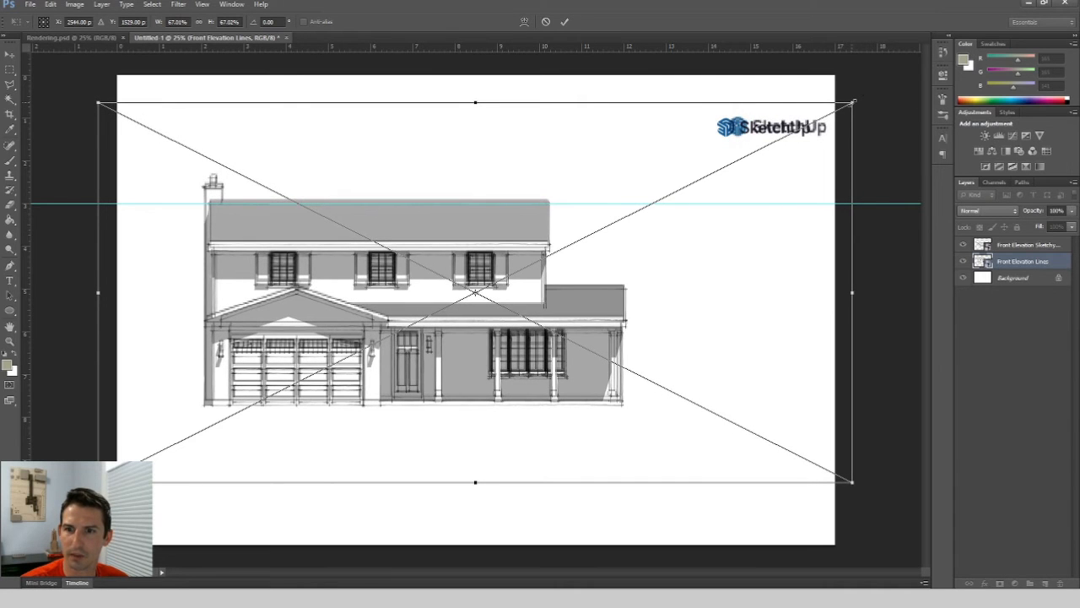
{"action": "key", "text": "Down"}
{"action": "key", "text": "Down"}
{"action": "key", "text": "Down"}
{"action": "key", "text": "Down"}
{"action": "key", "text": "Down"}
{"action": "key", "text": "Down"}
{"action": "key", "text": "Down"}
{"action": "key", "text": "Down"}
{"action": "key", "text": "Down"}
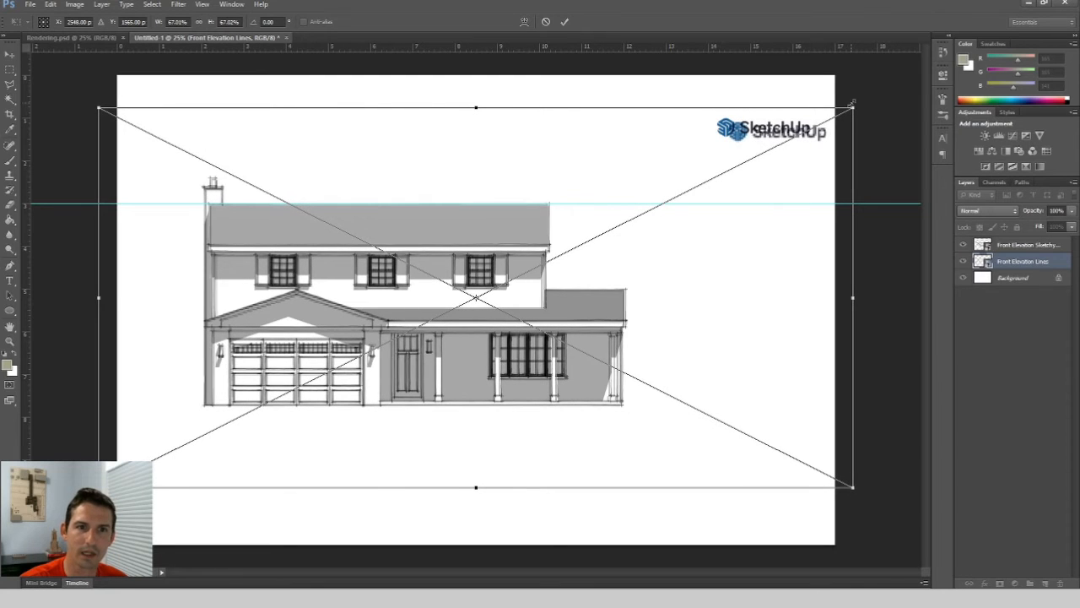
{"action": "key", "text": "Left"}
{"action": "key", "text": "Left"}
{"action": "key", "text": "Up"}
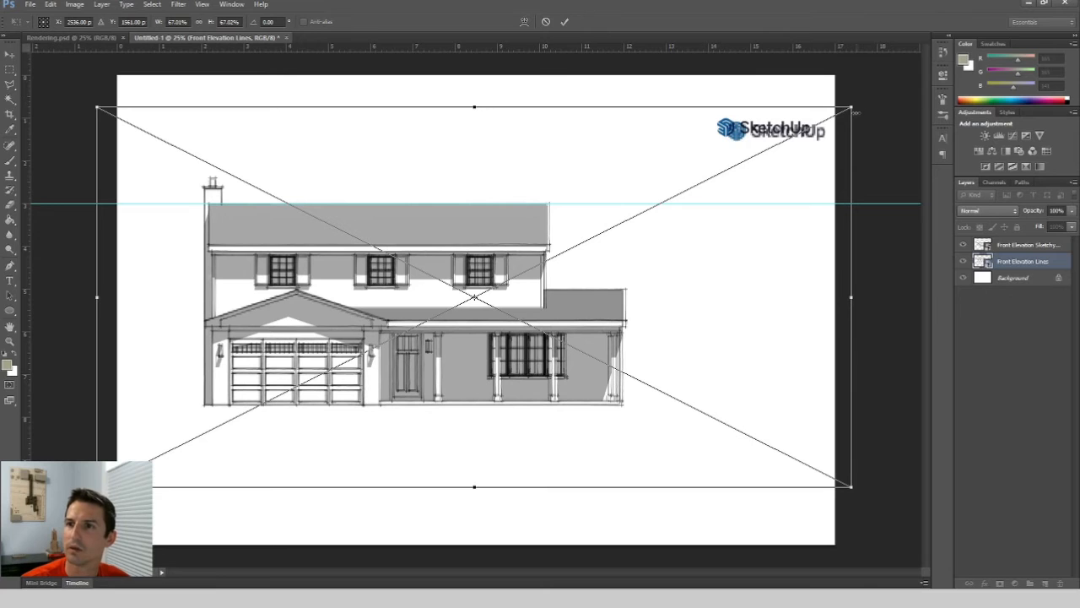
{"action": "left_click_drag", "start_coordinate": [850, 108], "coordinate": [854, 106]}
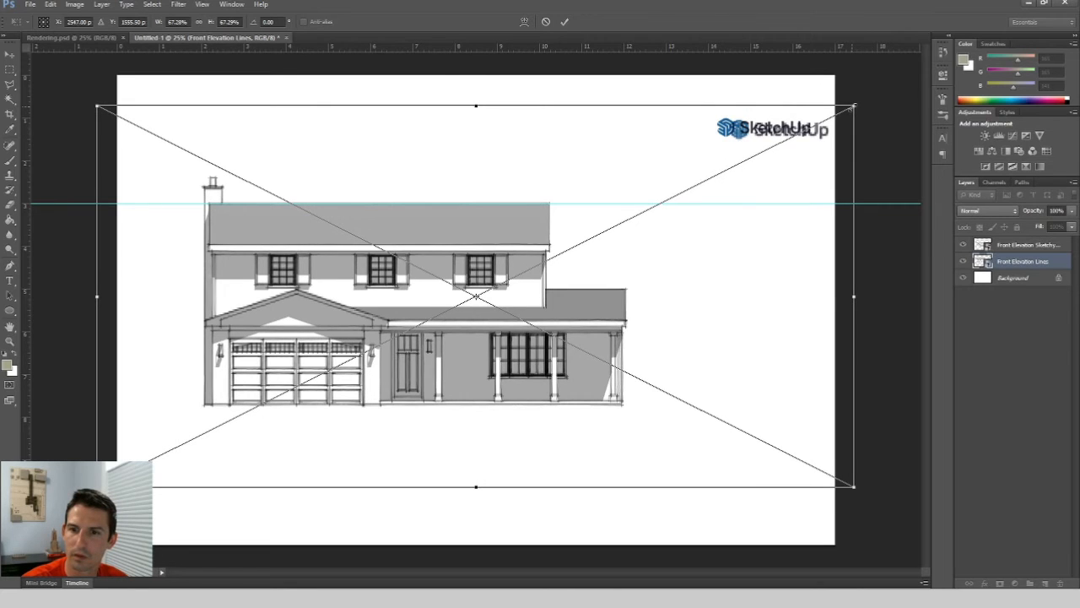
{"action": "key", "text": "Right"}
{"action": "key", "text": "Right"}
{"action": "key", "text": "Right"}
{"action": "key", "text": "Right"}
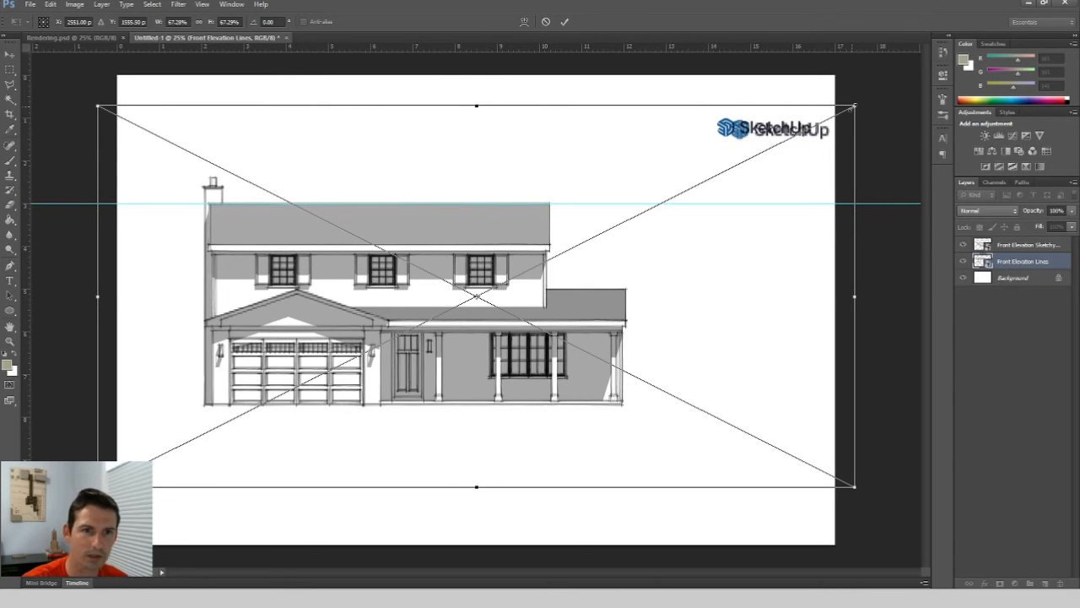
{"action": "key", "text": "Return"}
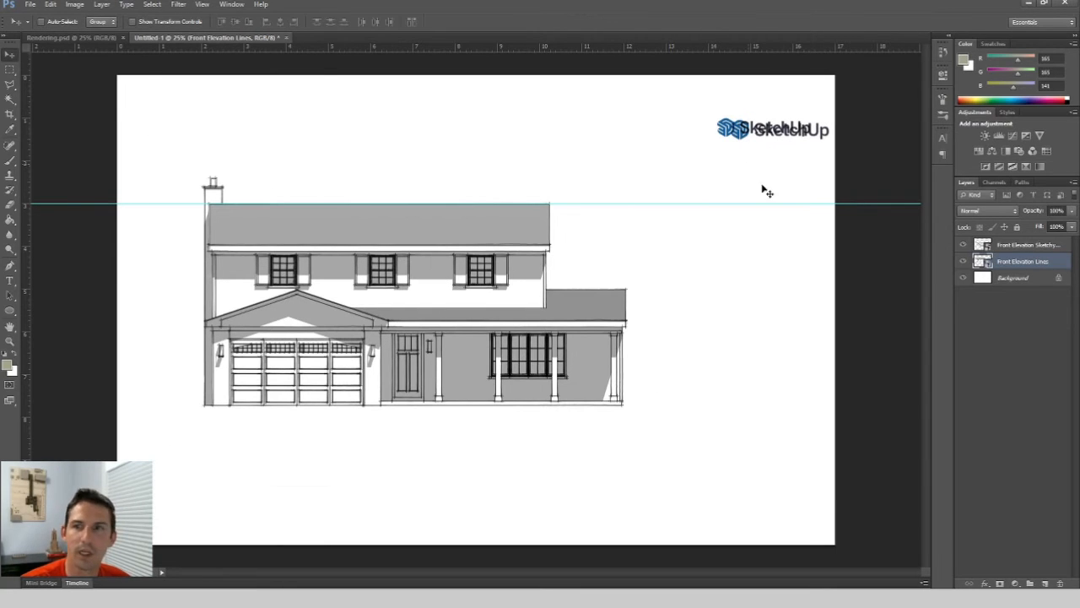
Hide the Front Elevation Sketchy Lines layer, keep the lines layer visible, and remove the roofline guide.
{"action": "left_click", "coordinate": [1013, 245]}
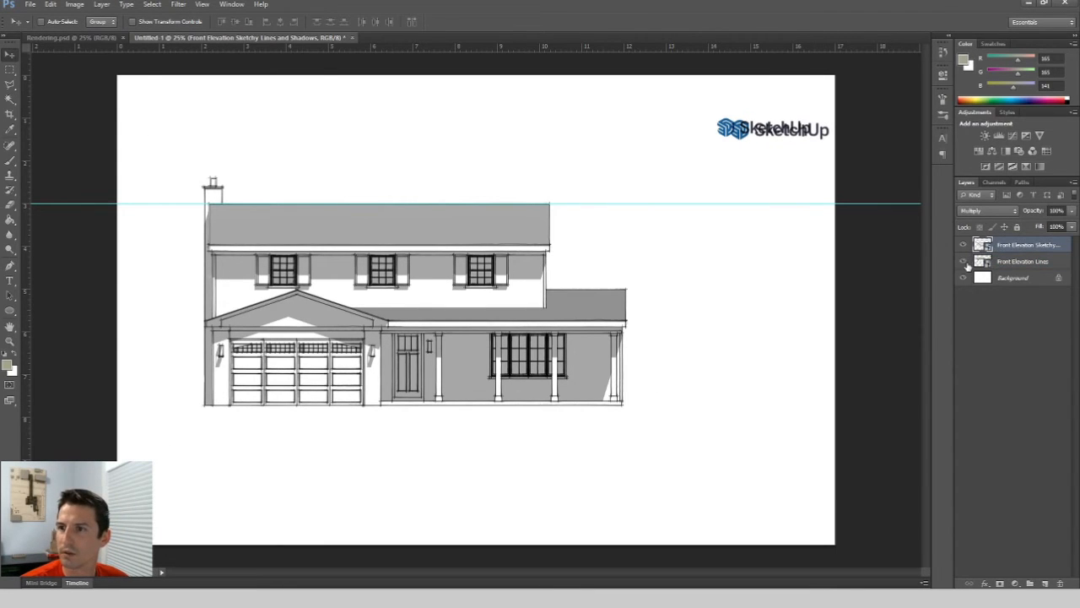
{"action": "left_click", "coordinate": [963, 261]}
{"action": "left_click", "coordinate": [964, 263]}
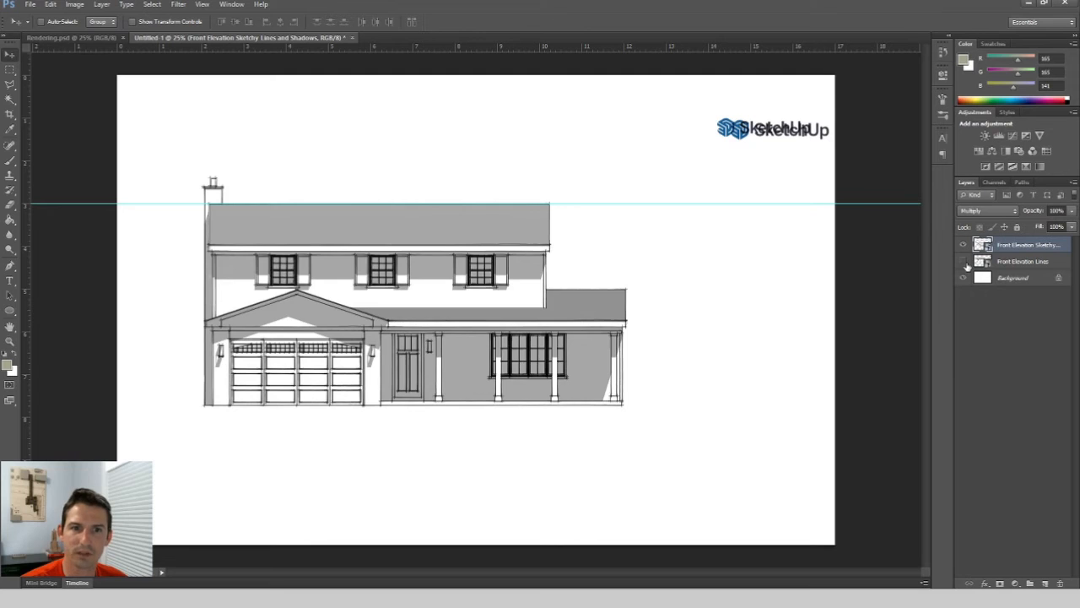
{"action": "left_click", "coordinate": [965, 263]}
{"action": "left_click", "coordinate": [965, 263]}
{"action": "left_click", "coordinate": [965, 263]}
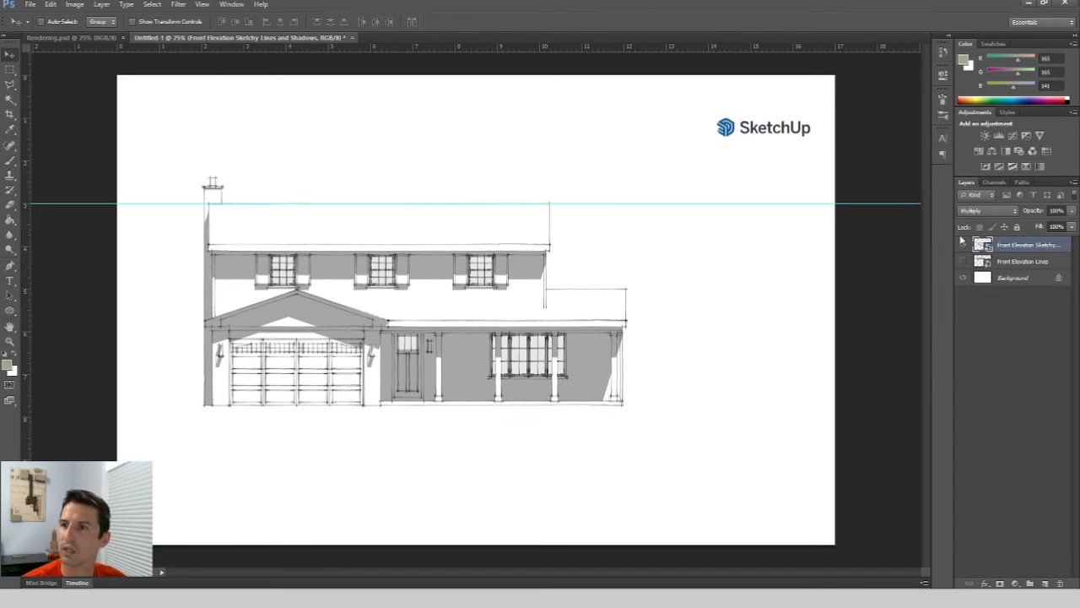
{"action": "left_click", "coordinate": [962, 245]}
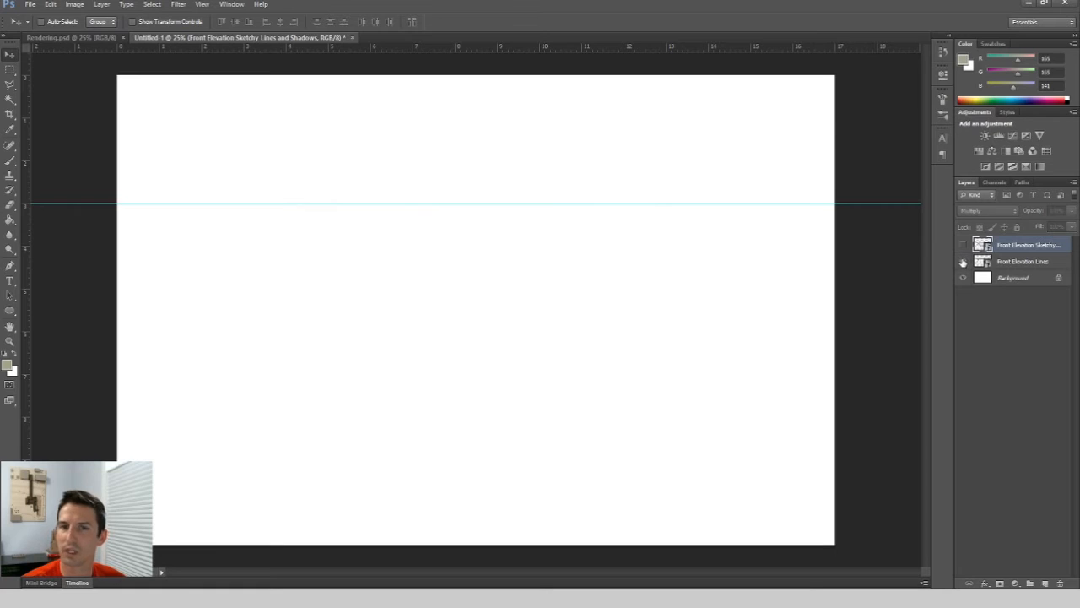
{"action": "left_click", "coordinate": [963, 264]}
{"action": "left_click_drag", "start_coordinate": [81, 203], "coordinate": [109, 51]}
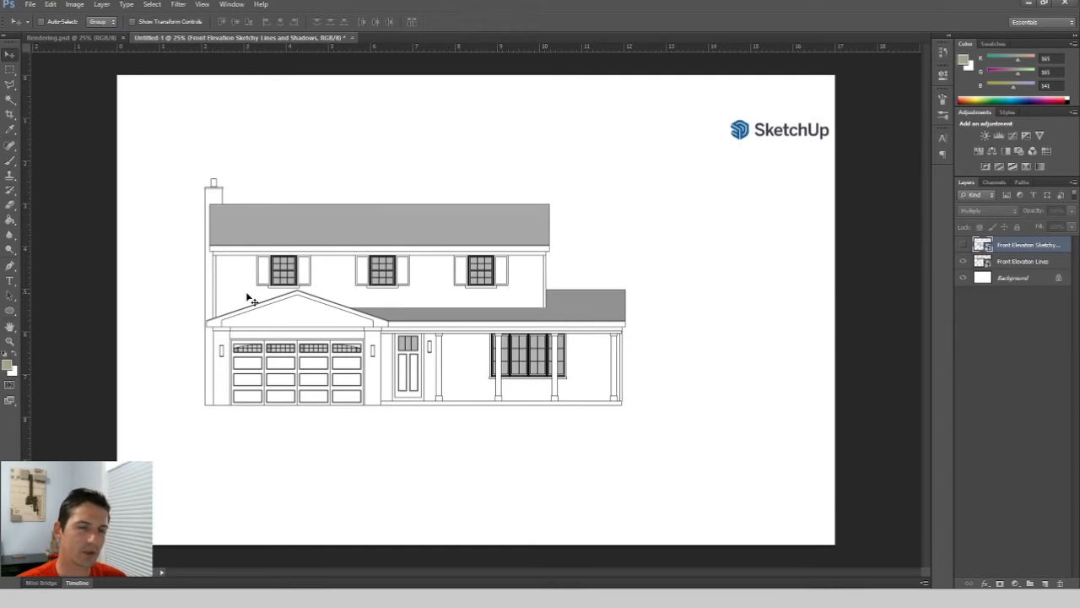
Select both roof areas on the Front Elevation Lines layer with the Magic Wand, subtracting the upper wall region.
{"action": "left_click", "coordinate": [9, 100]}
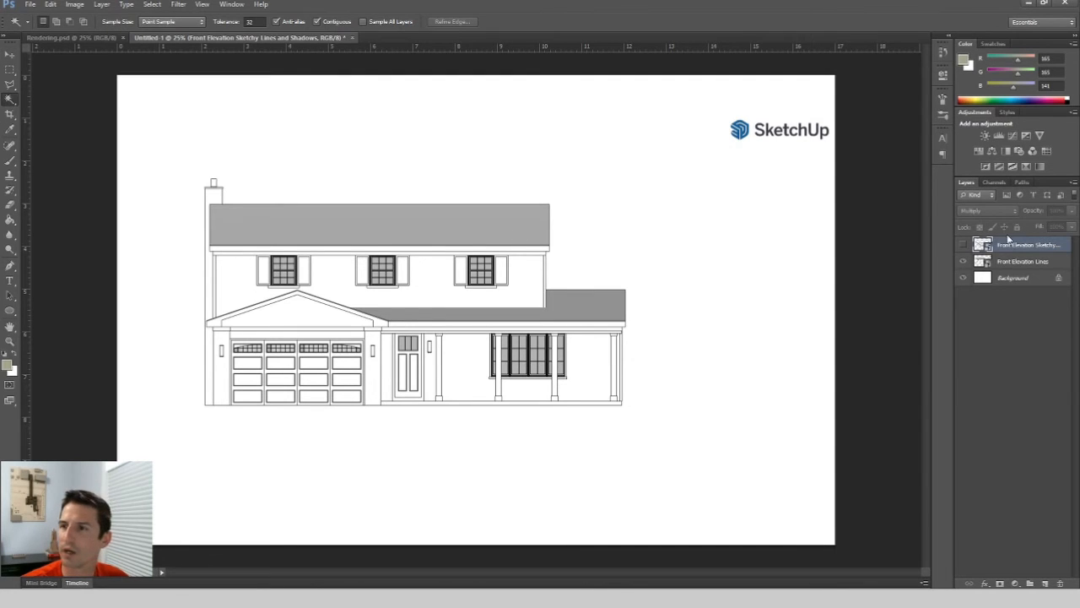
{"action": "left_click", "coordinate": [1017, 262]}
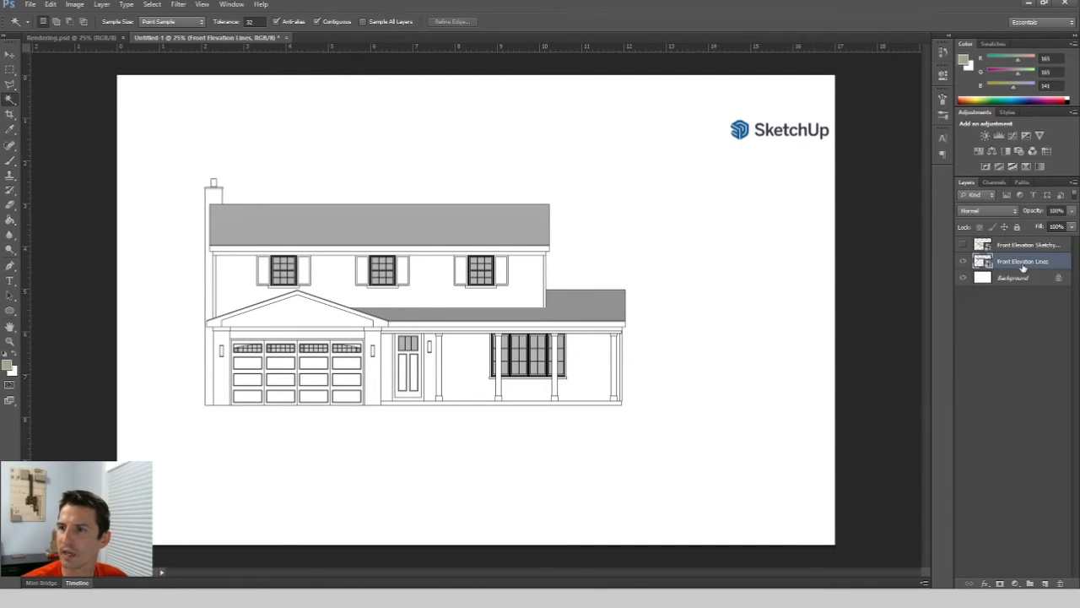
{"action": "left_click", "coordinate": [381, 229]}
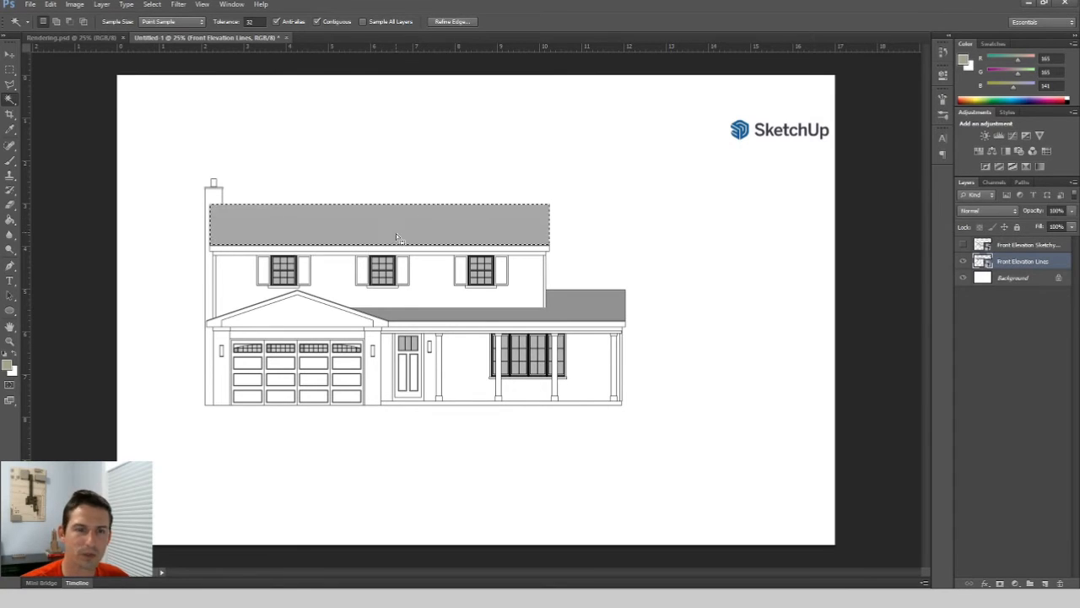
{"action": "left_click", "coordinate": [585, 307], "text": "shift"}
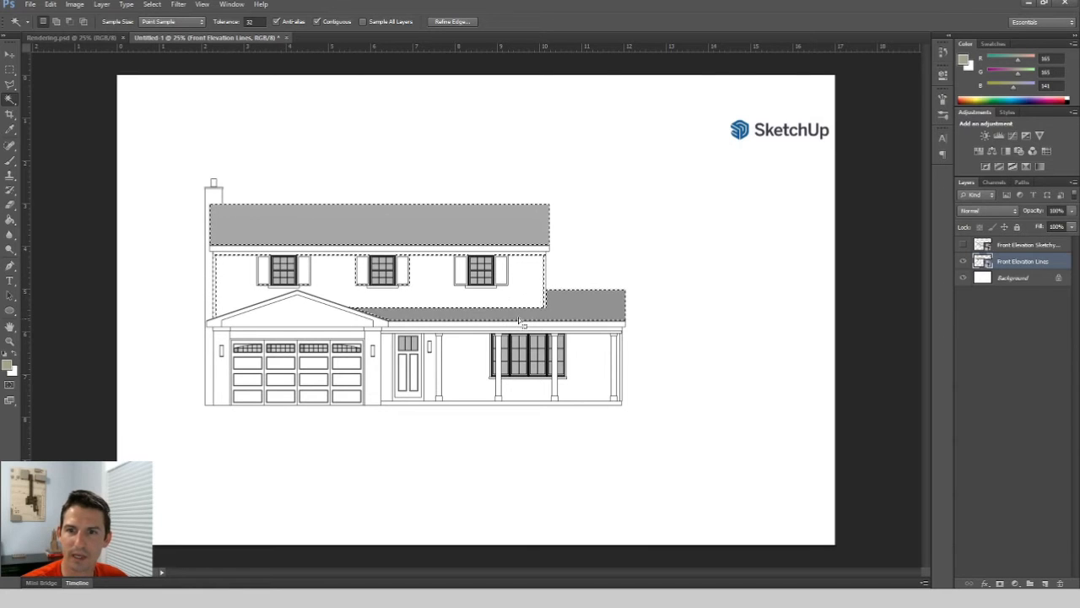
{"action": "scroll", "coordinate": [321, 300], "scroll_direction": "up", "scroll_amount": 5}
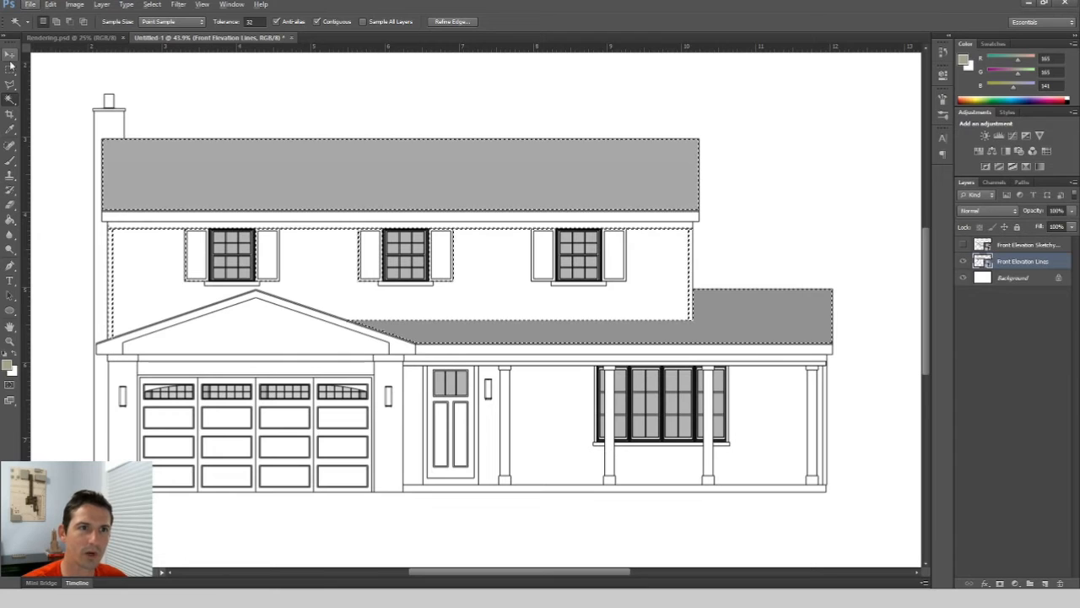
{"action": "key", "text": "m"}
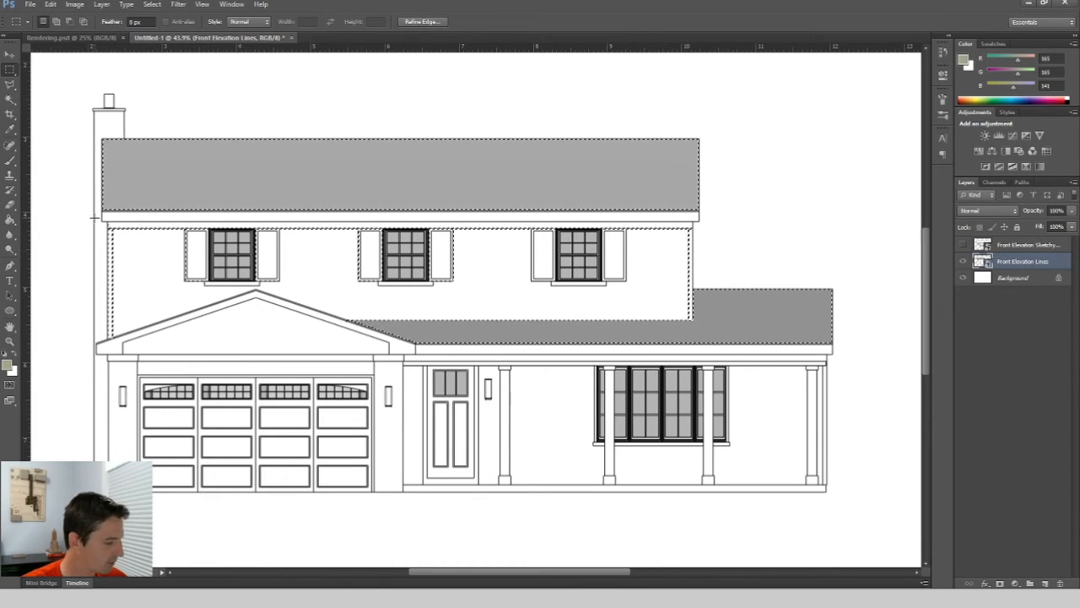
{"action": "left_click_drag", "start_coordinate": [88, 217], "coordinate": [679, 319]}
{"action": "left_click_drag", "start_coordinate": [89, 264], "coordinate": [124, 348]}
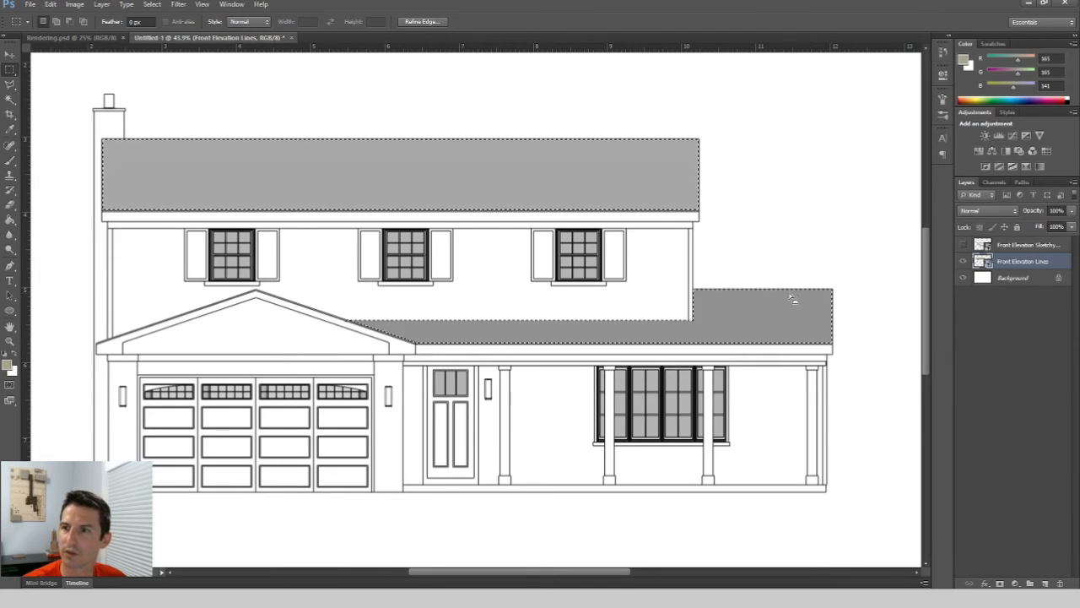
Add a new layer and give it a layer mask from the roof selection.
{"action": "left_click", "coordinate": [1045, 583]}
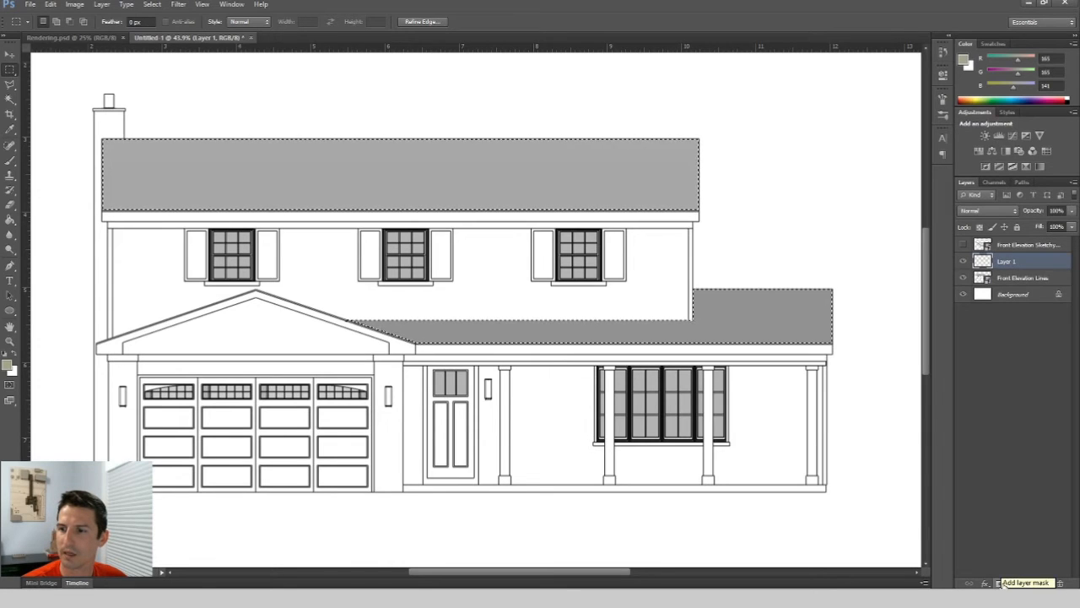
{"action": "left_click", "coordinate": [1000, 583]}
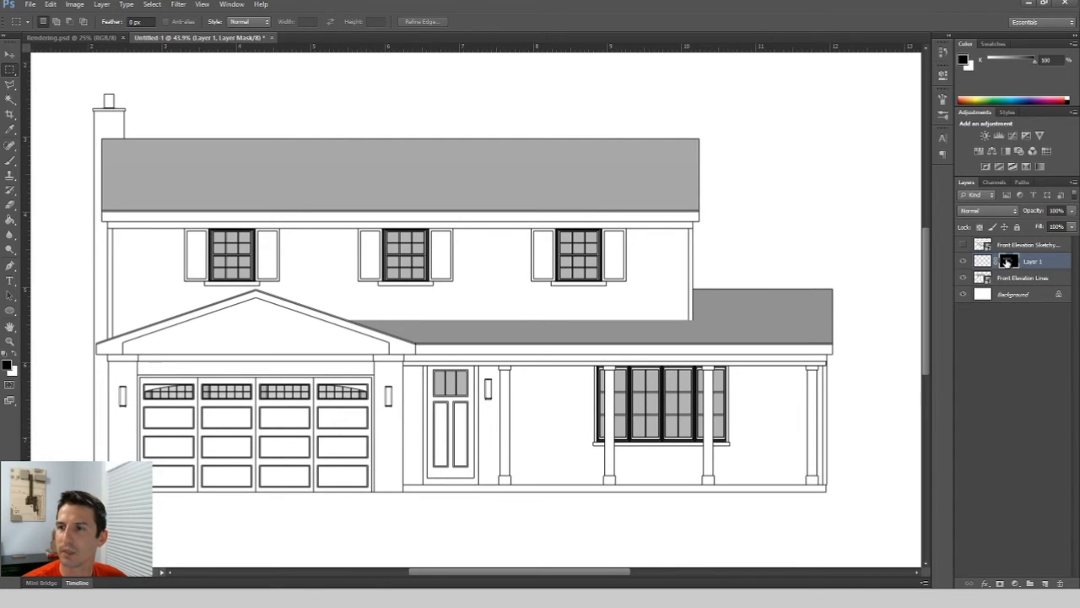
Group the new masked layer and name the group Roof.
{"action": "key", "text": "ctrl+g"}
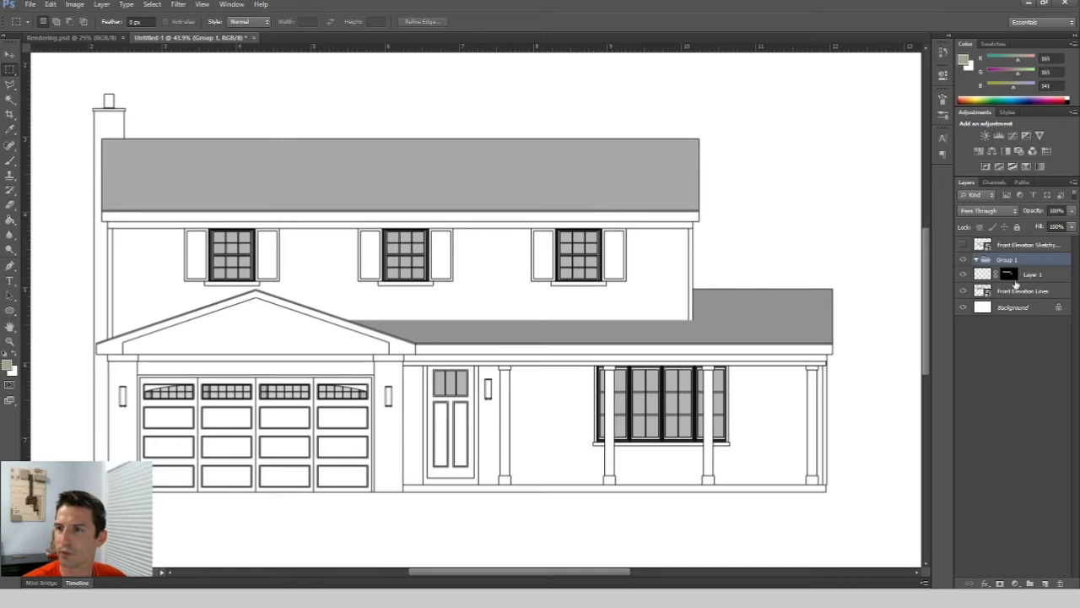
{"action": "type", "text": "Roof"}
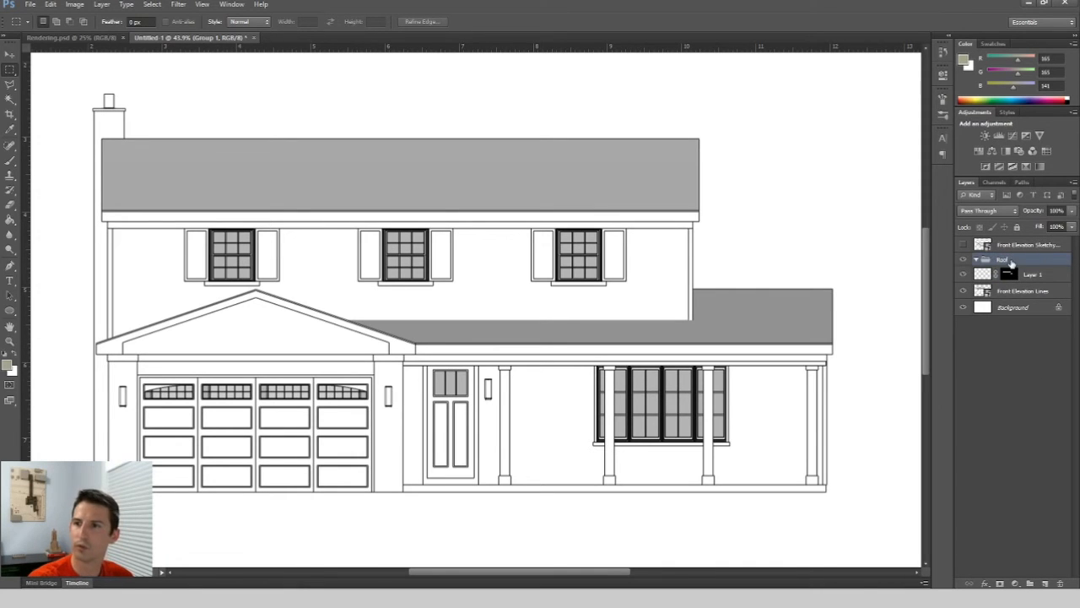
{"action": "key", "text": "Return"}
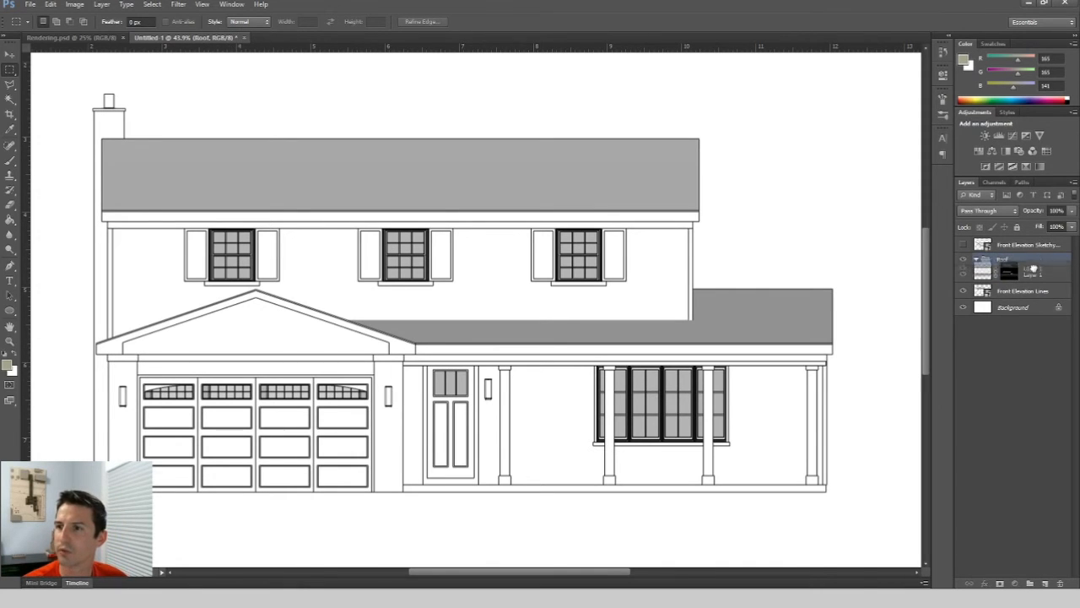
Load the Layer 1 mask as a selection and clear the selection again.
{"action": "left_click_drag", "start_coordinate": [1032, 274], "coordinate": [1033, 260]}
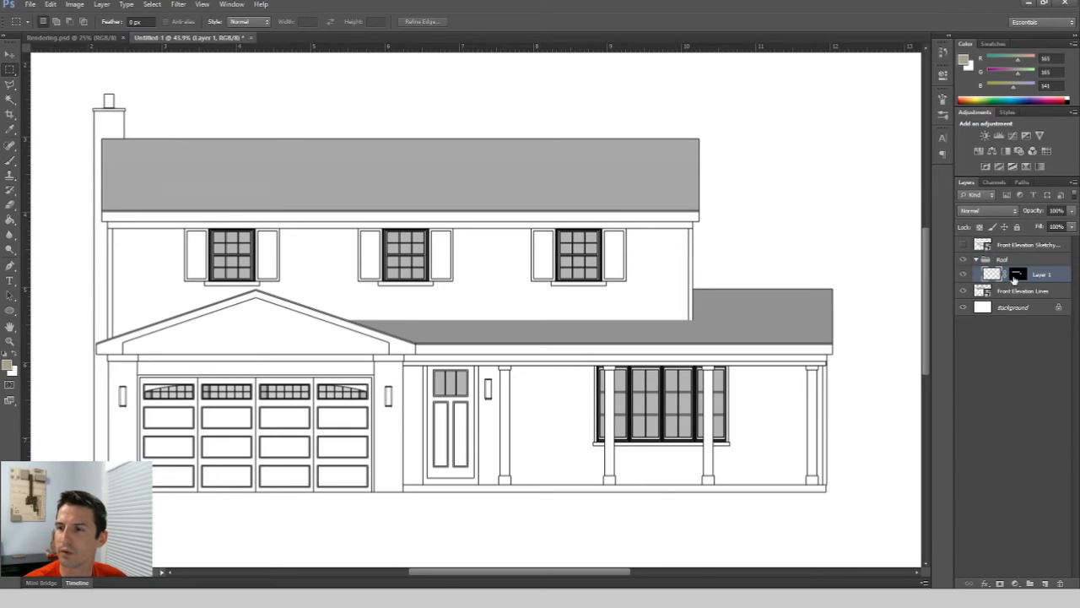
{"action": "left_click", "coordinate": [1016, 274]}
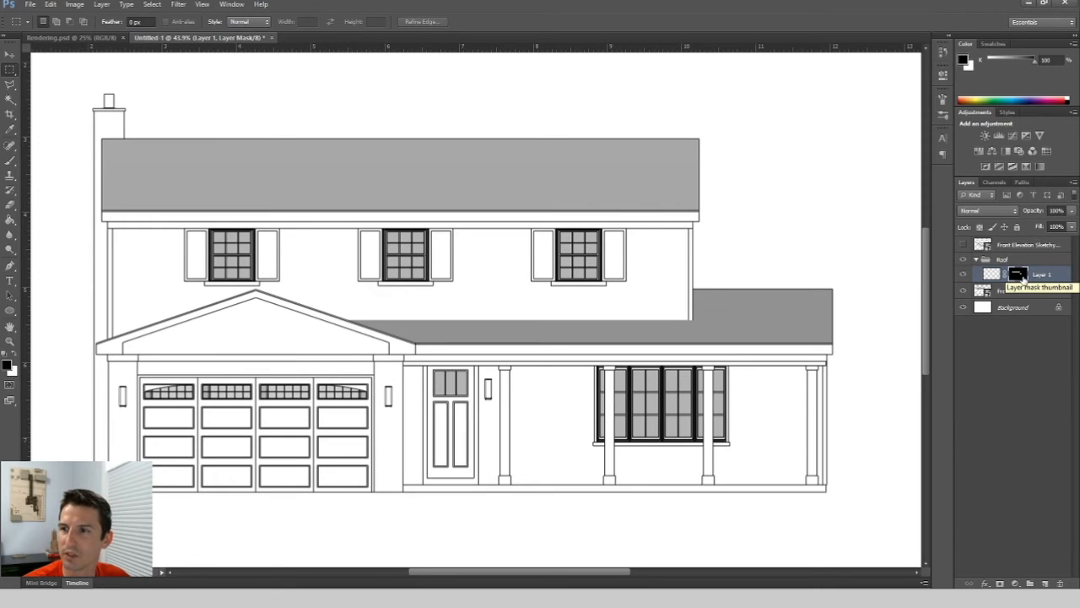
{"action": "mouse_move", "coordinate": [1022, 278]}
{"action": "left_mouse_down"}
{"action": "mouse_move", "coordinate": [1008, 263]}
{"action": "mouse_move", "coordinate": [1024, 267]}
{"action": "mouse_move", "coordinate": [1021, 277]}
{"action": "left_mouse_up"}
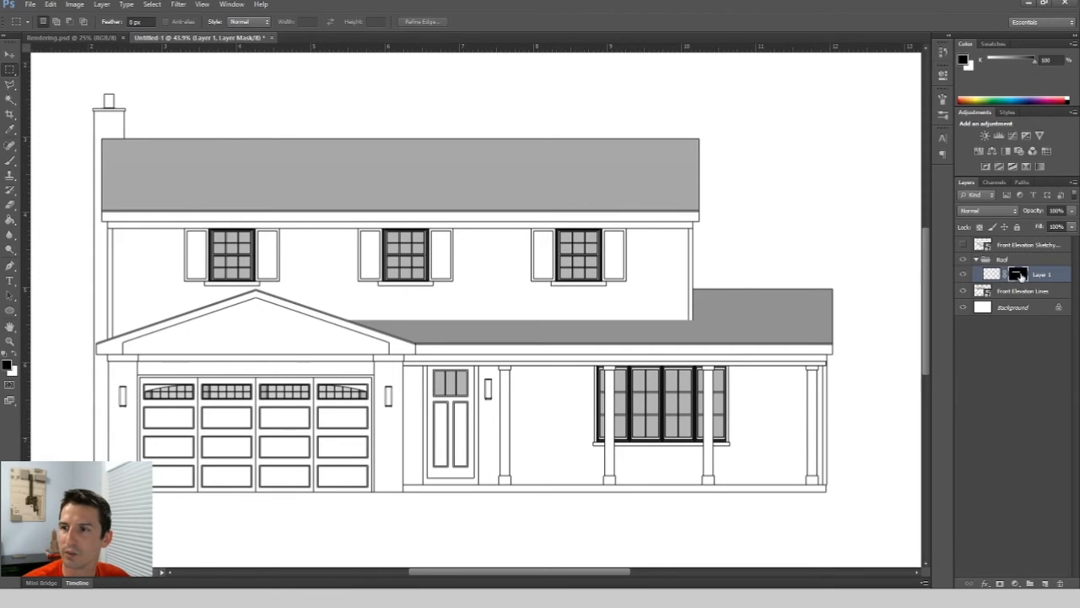
{"action": "left_click", "coordinate": [1039, 386]}
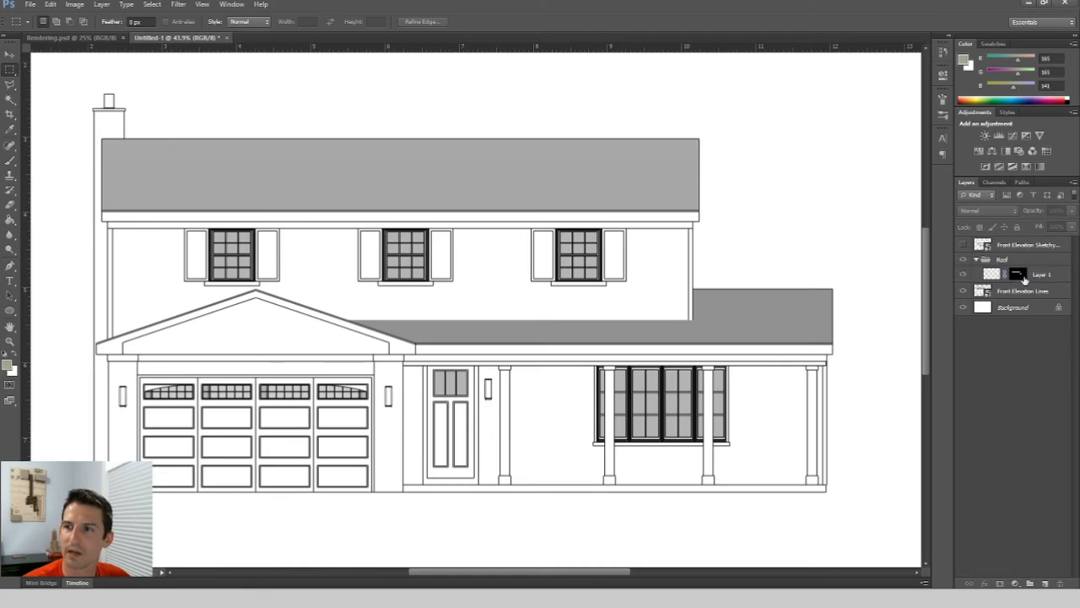
{"action": "left_click", "coordinate": [1022, 277]}
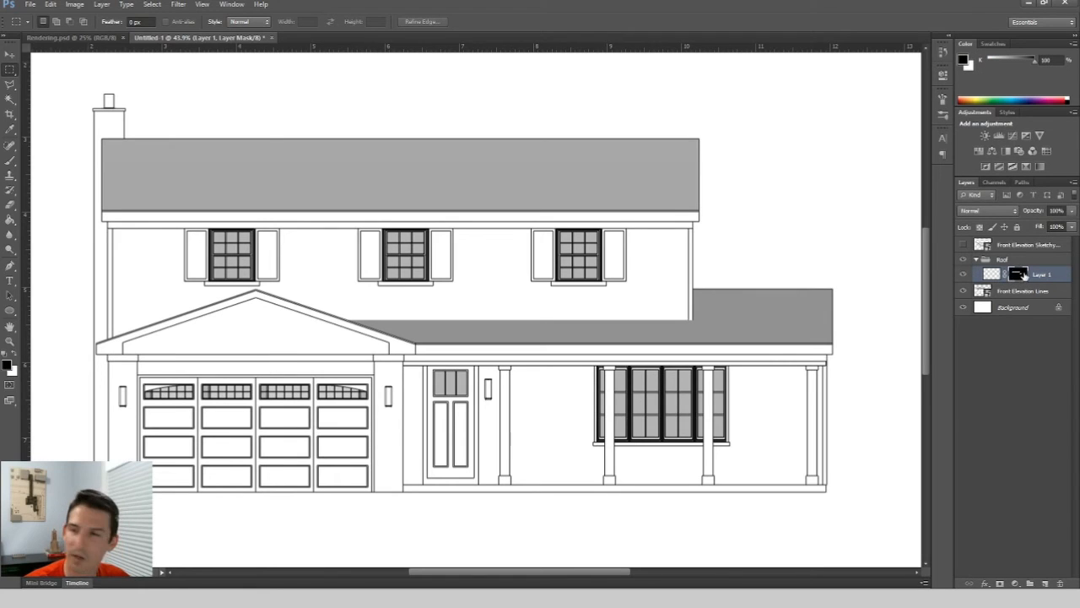
{"action": "left_click", "coordinate": [1018, 276], "text": "ctrl"}
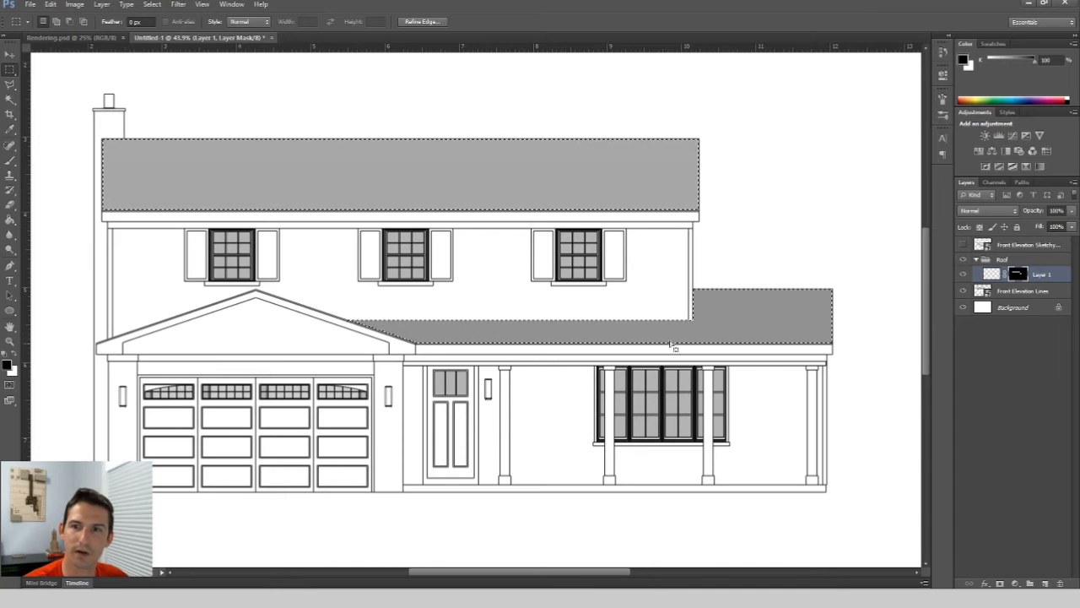
{"action": "left_click", "coordinate": [1035, 355]}
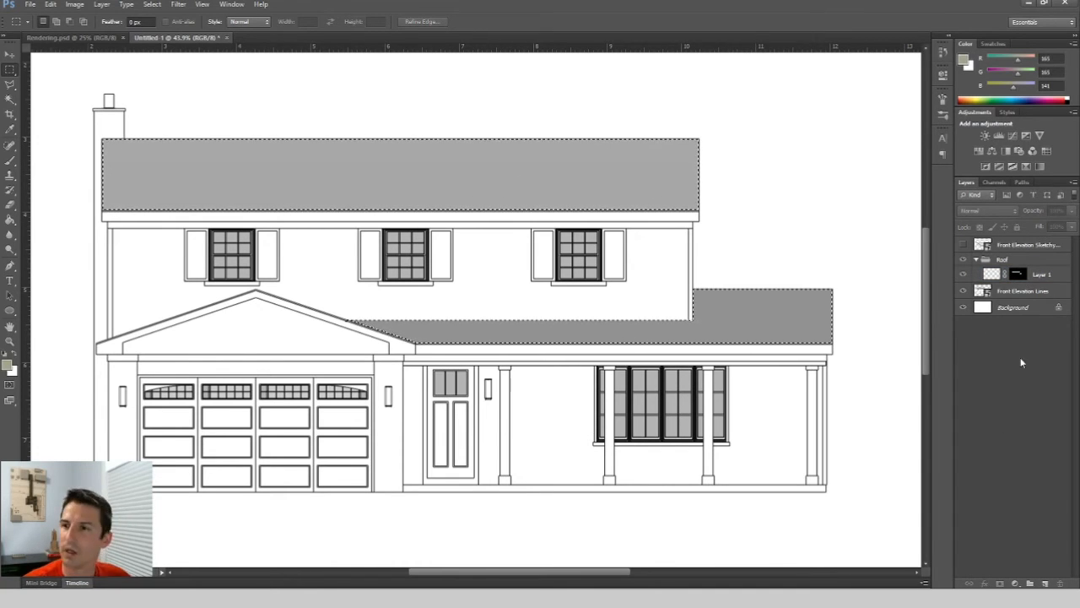
{"action": "key", "text": "ctrl+d"}
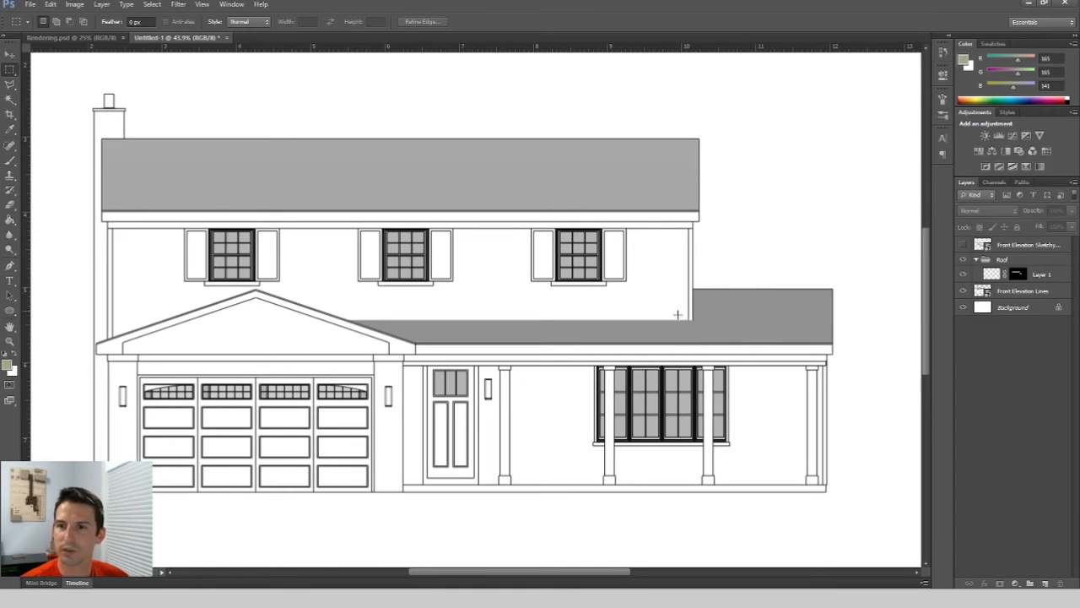
Select the lower and upper wall areas on the Front Elevation Lines layer with the Magic Wand.
{"action": "left_click", "coordinate": [976, 261]}
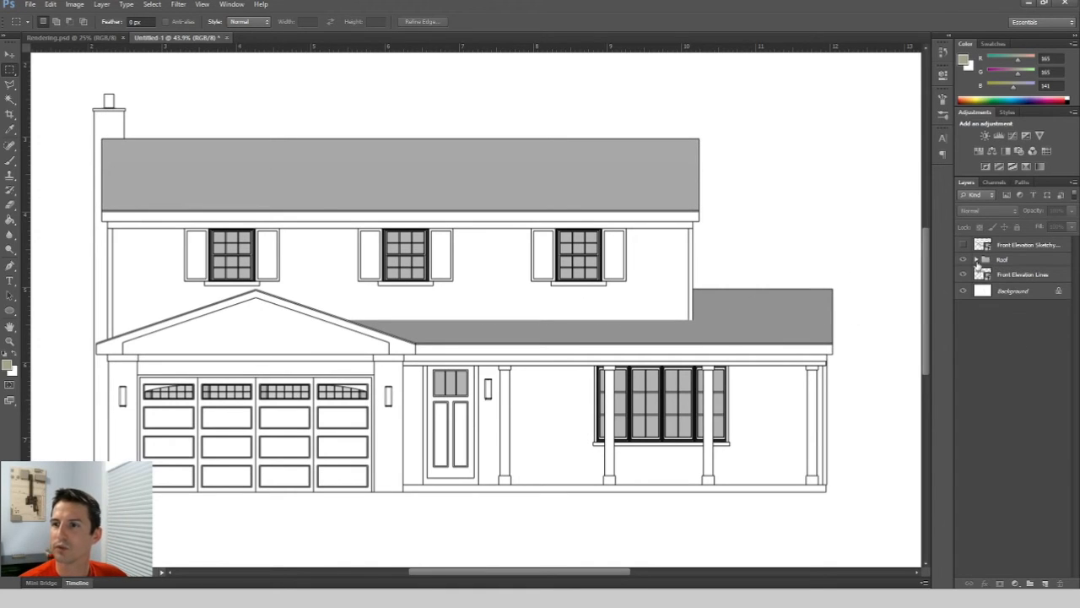
{"action": "left_click", "coordinate": [976, 261]}
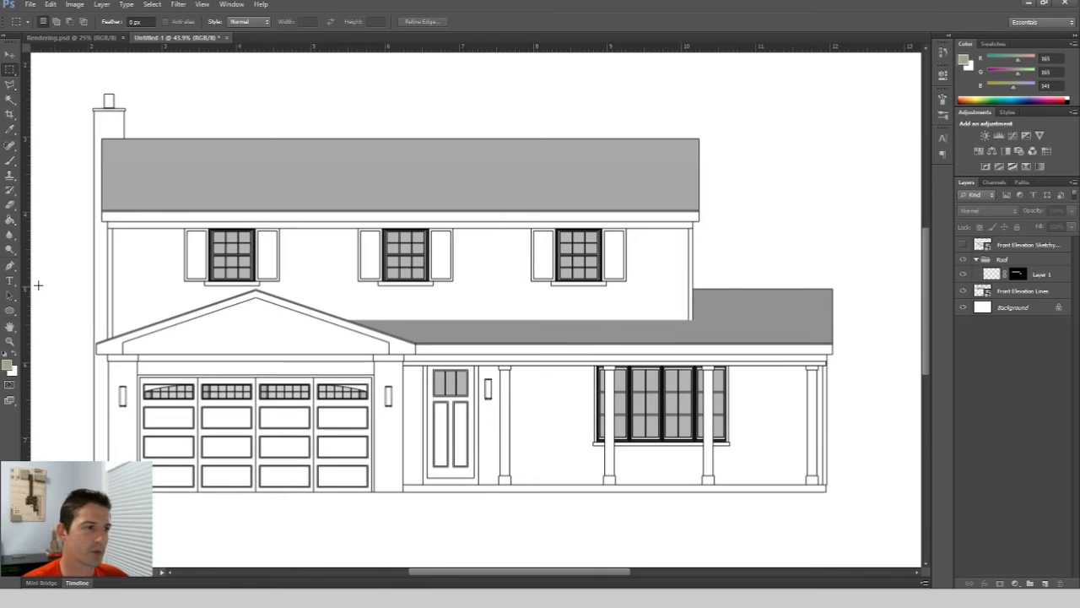
{"action": "left_click", "coordinate": [10, 99]}
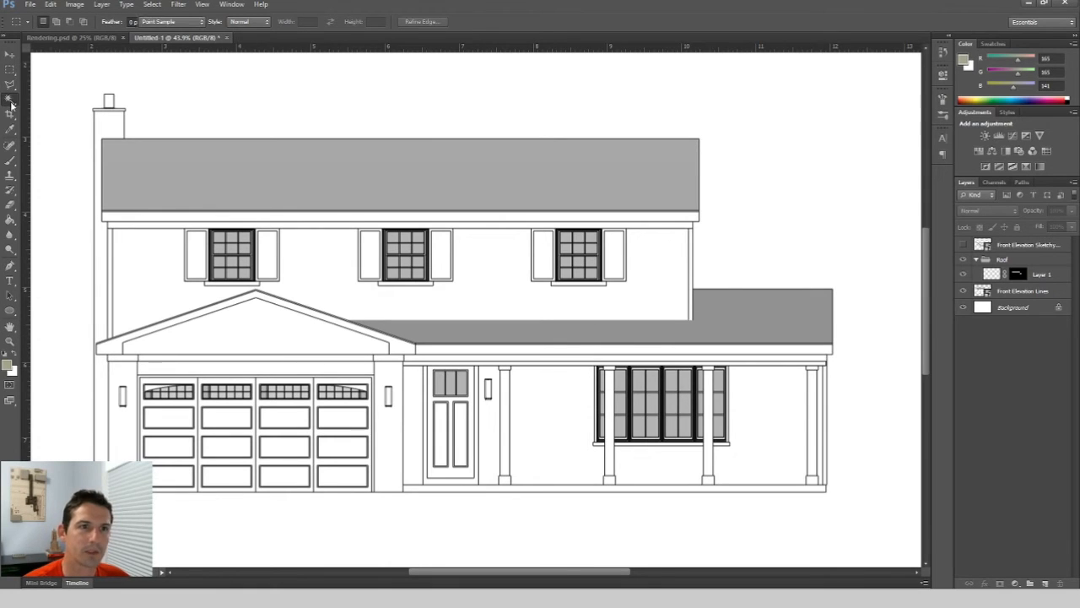
{"action": "left_click", "coordinate": [1000, 291]}
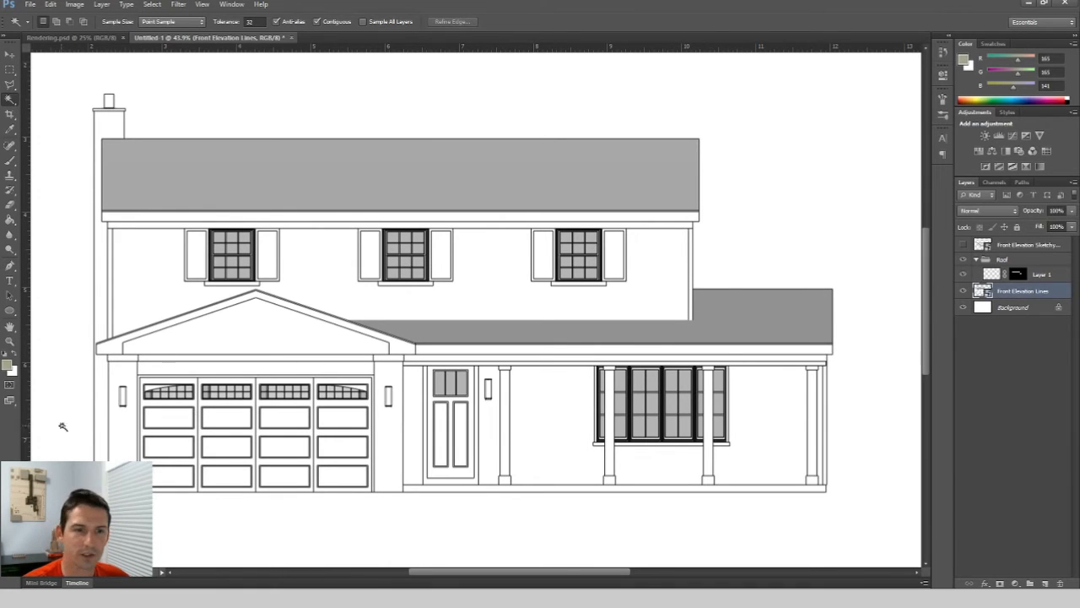
{"action": "left_click", "coordinate": [130, 429]}
{"action": "left_click", "coordinate": [397, 434], "text": "shift"}
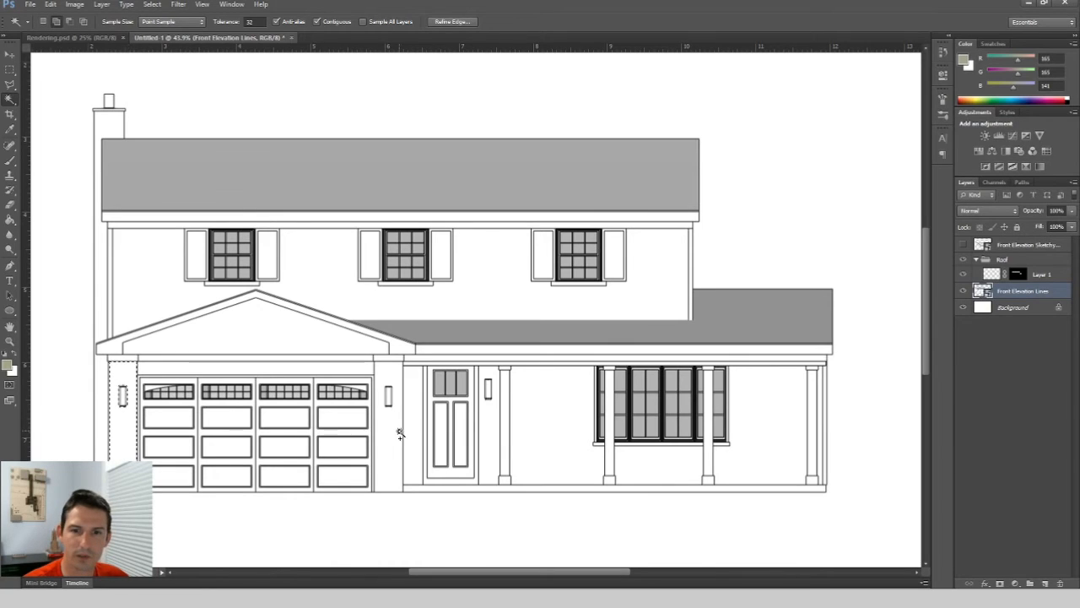
{"action": "left_click", "coordinate": [492, 435], "text": "shift"}
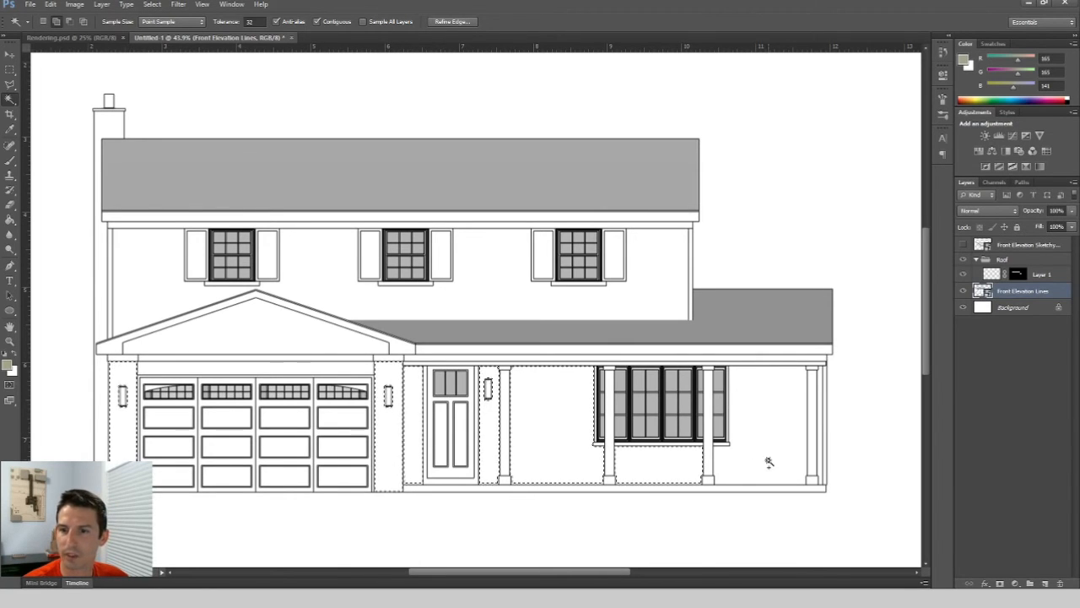
{"action": "left_click", "coordinate": [821, 433], "text": "shift"}
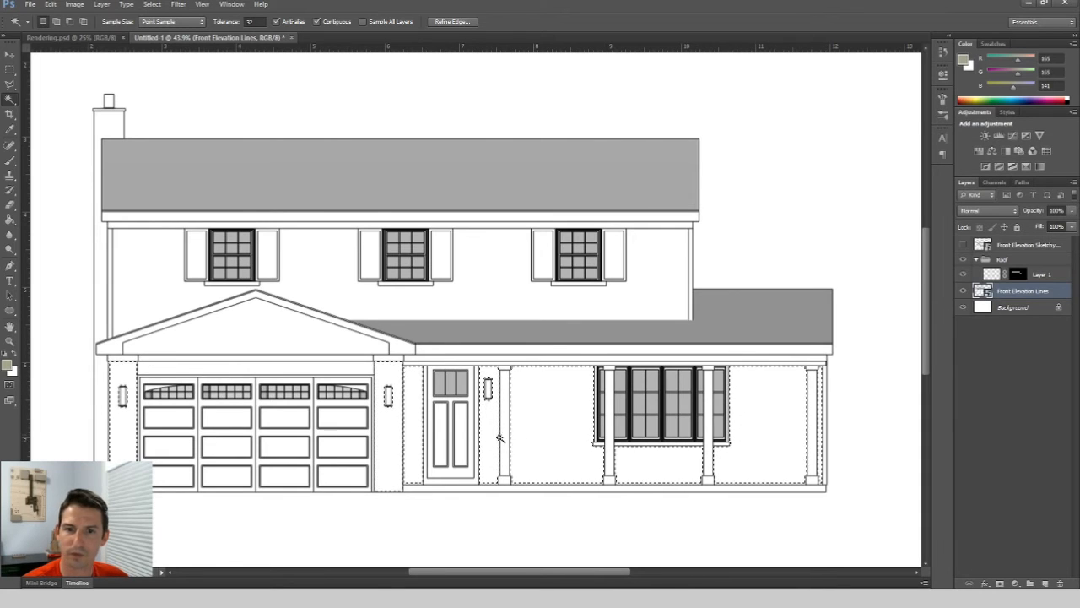
{"action": "left_click", "coordinate": [100, 265], "text": "shift"}
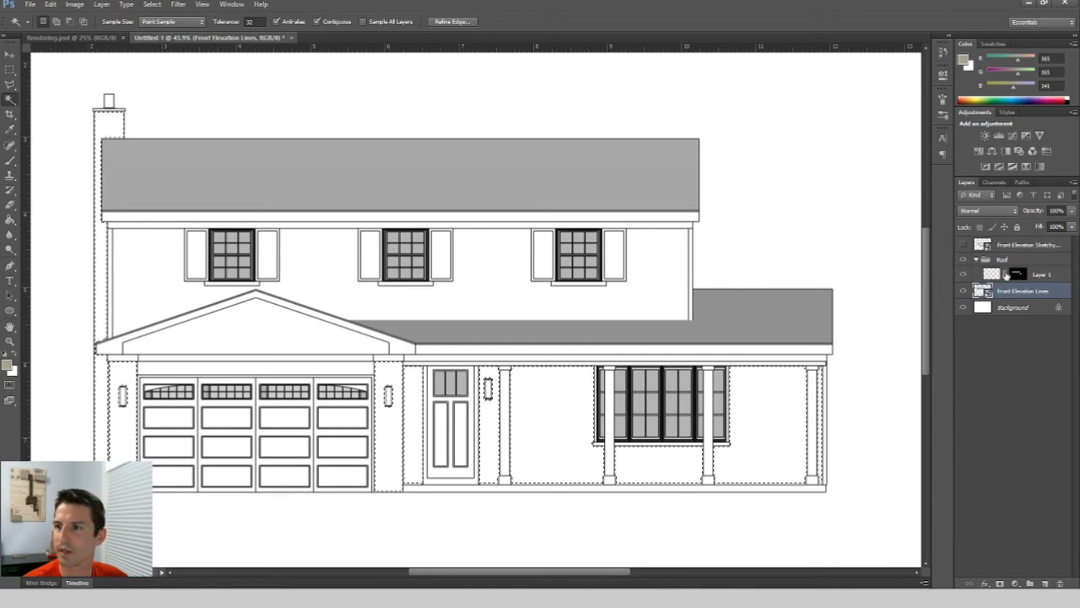
Add a new layer and give it a layer mask from the wall selection.
{"action": "left_click", "coordinate": [1044, 583]}
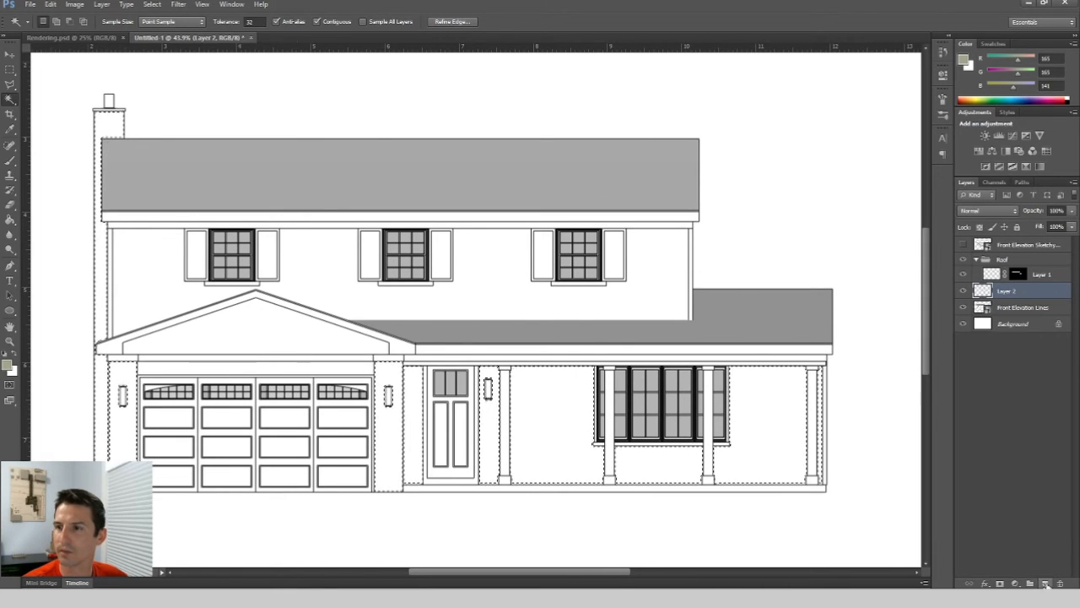
{"action": "left_click", "coordinate": [1000, 583]}
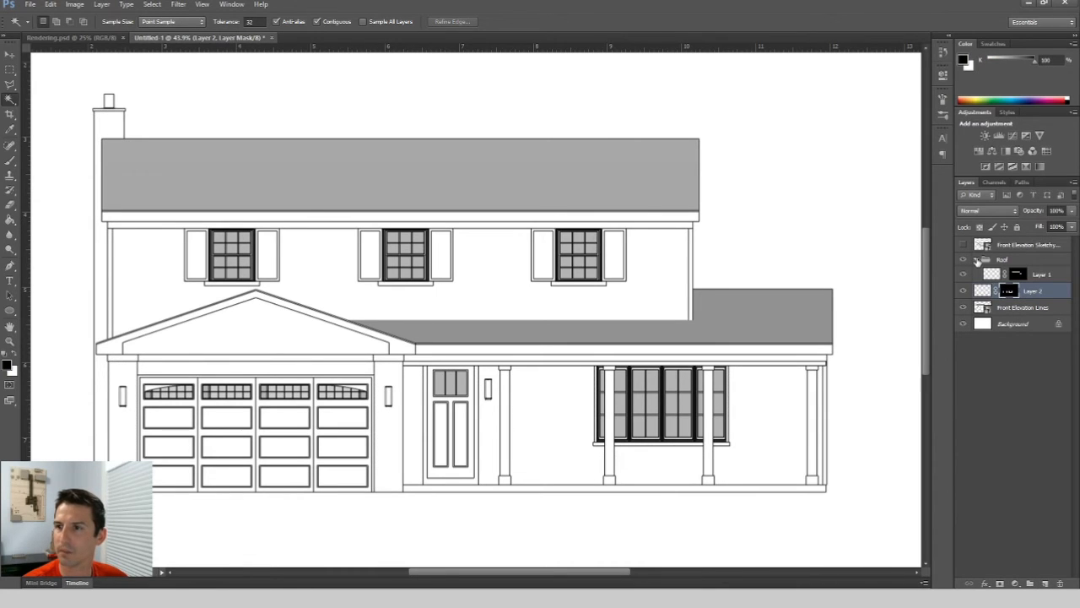
Collapse the Roof group, then group the new masked layer and name the group Brick.
{"action": "left_click", "coordinate": [976, 260]}
{"action": "left_click", "coordinate": [1029, 583]}
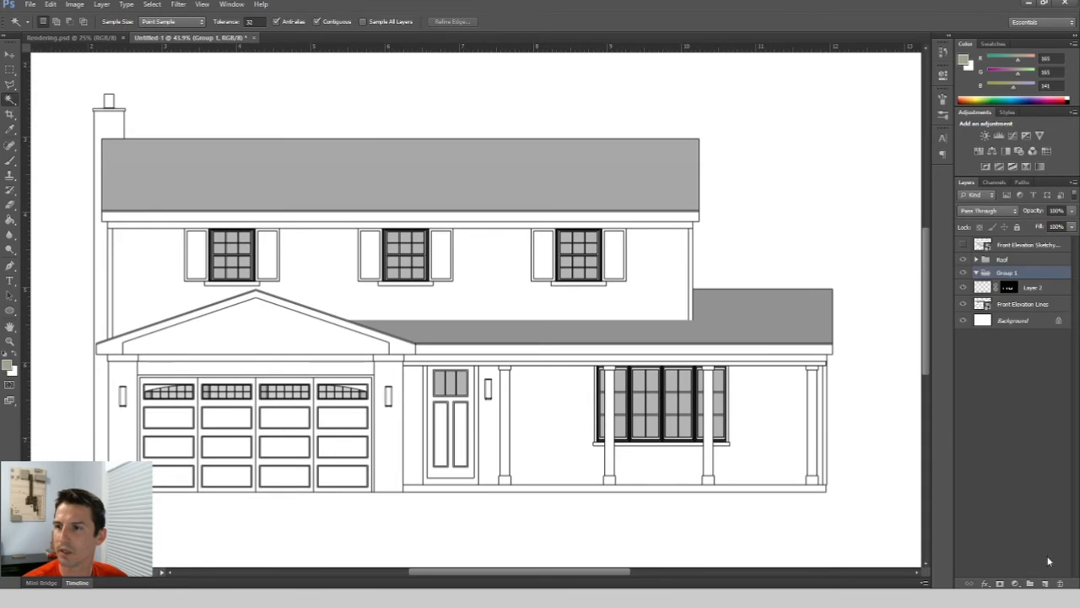
{"action": "double_click", "coordinate": [1007, 274]}
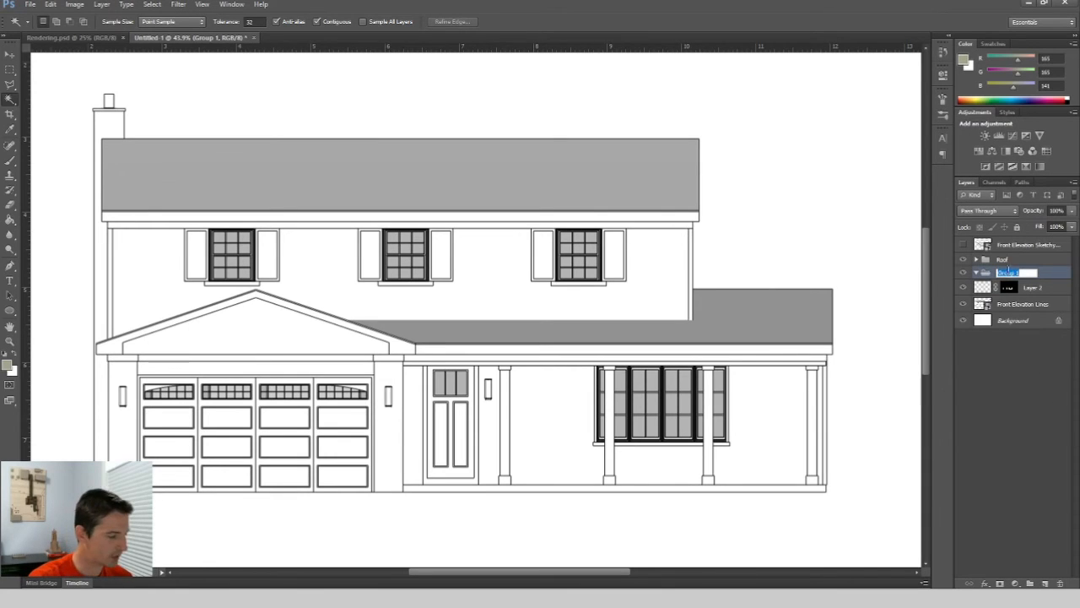
{"action": "type", "text": "Brick"}
{"action": "key", "text": "Return"}
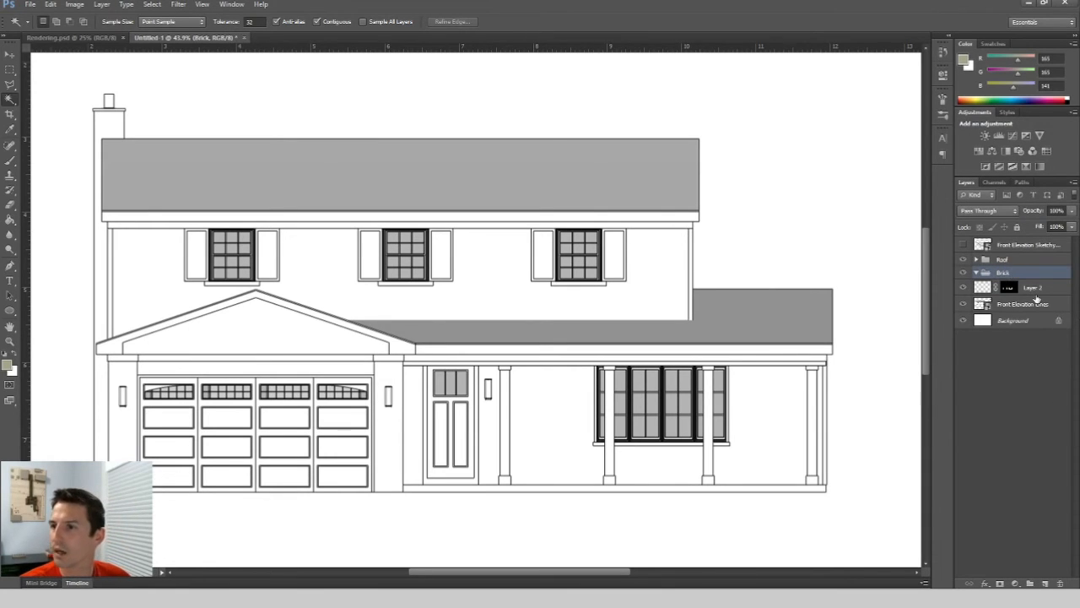
Load the Layer 2 mask as a selection and clear the selection again.
{"action": "left_click", "coordinate": [1042, 288]}
{"action": "left_click_drag", "start_coordinate": [1041, 287], "coordinate": [1027, 275]}
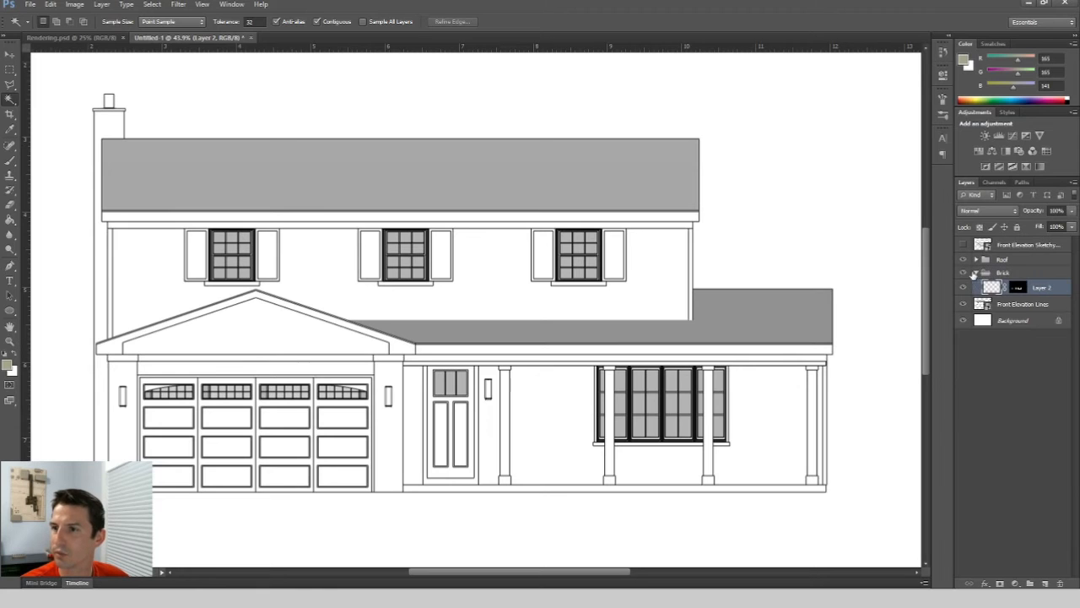
{"action": "left_click", "coordinate": [983, 275]}
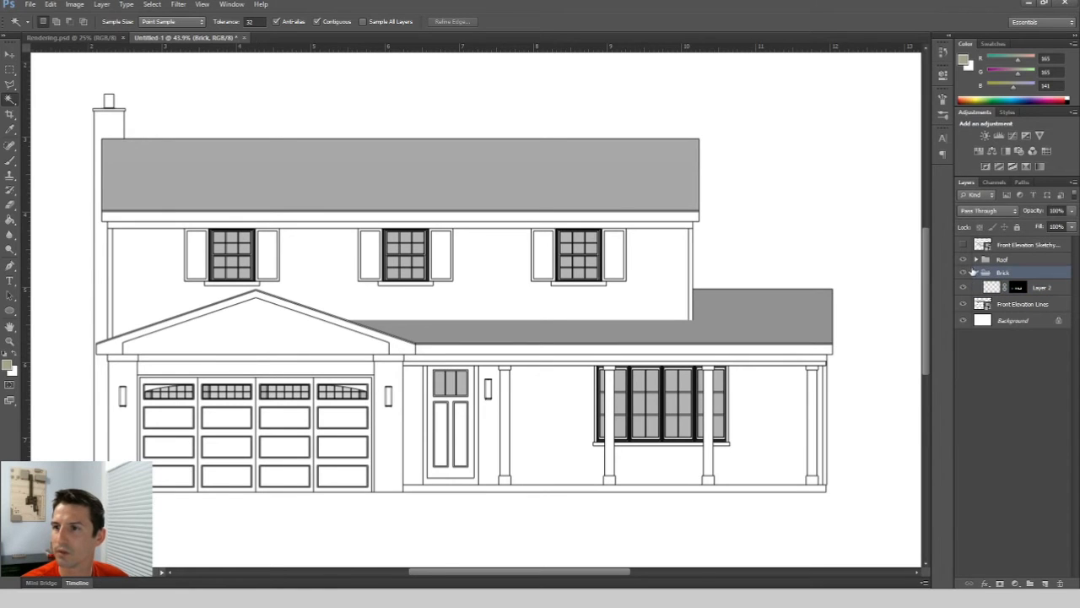
{"action": "left_click", "coordinate": [976, 275]}
{"action": "left_click", "coordinate": [976, 274]}
{"action": "left_click", "coordinate": [1017, 289], "text": "ctrl"}
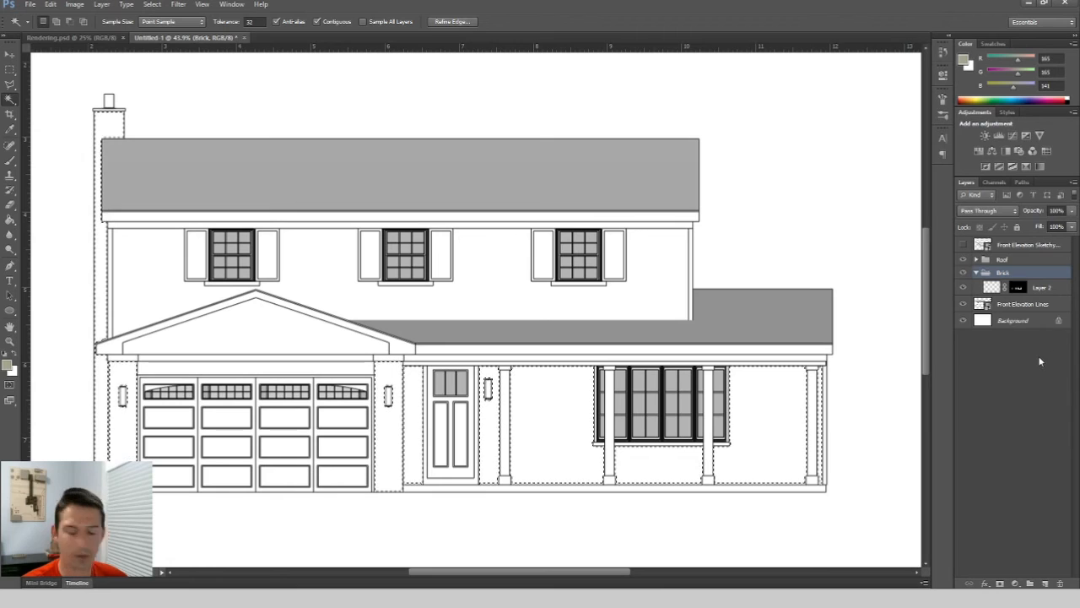
{"action": "key", "text": "ctrl+d"}
{"action": "left_click", "coordinate": [1048, 380]}
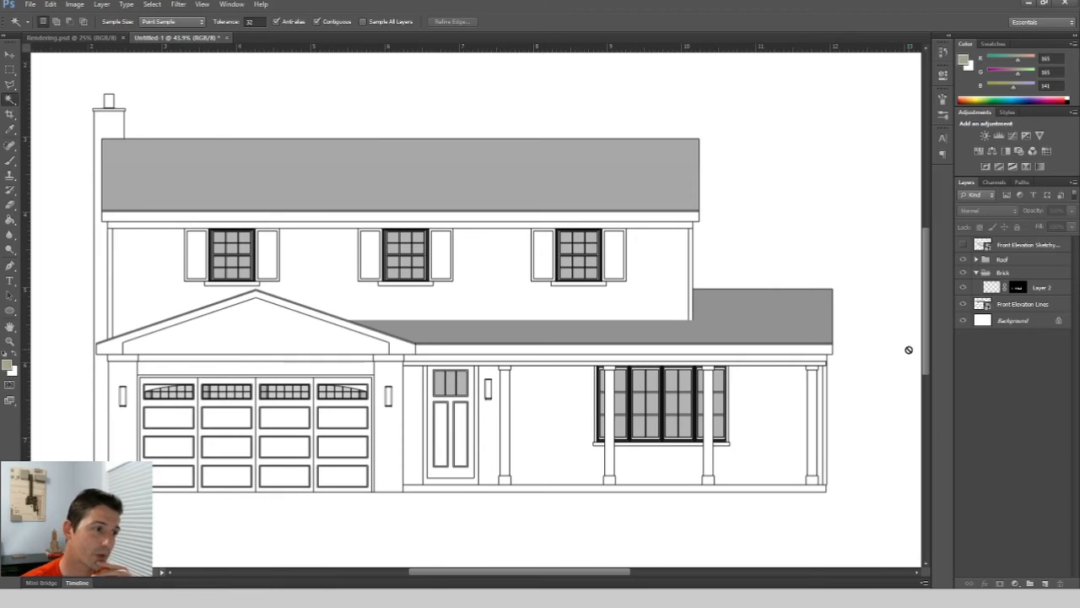
Open the Finnish-Grey-Brick-Common-Architextures image file.
{"action": "left_click", "coordinate": [29, 4]}
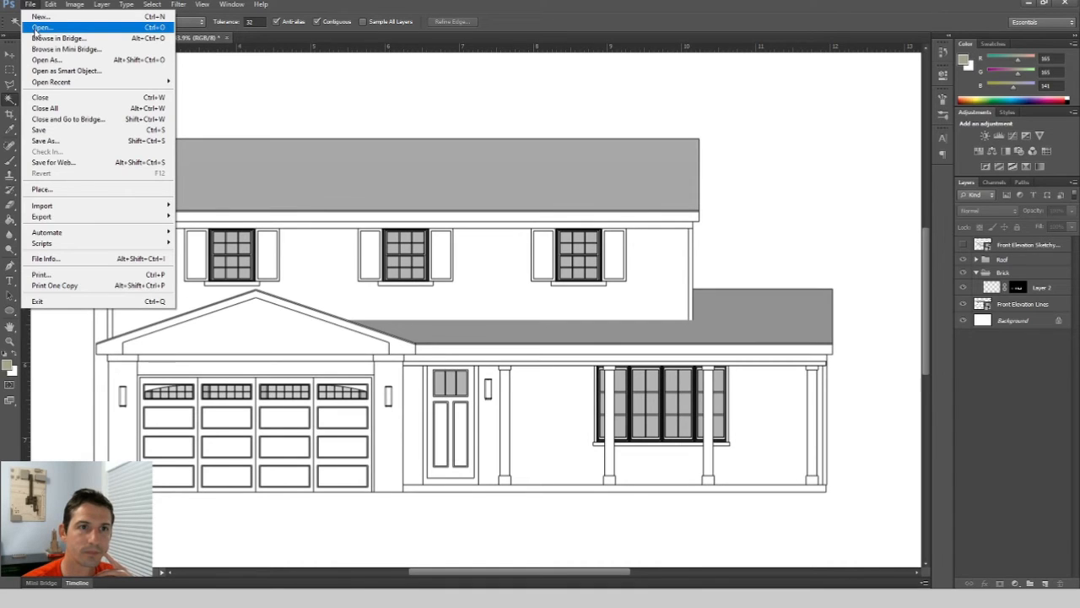
{"action": "left_click", "coordinate": [38, 28]}
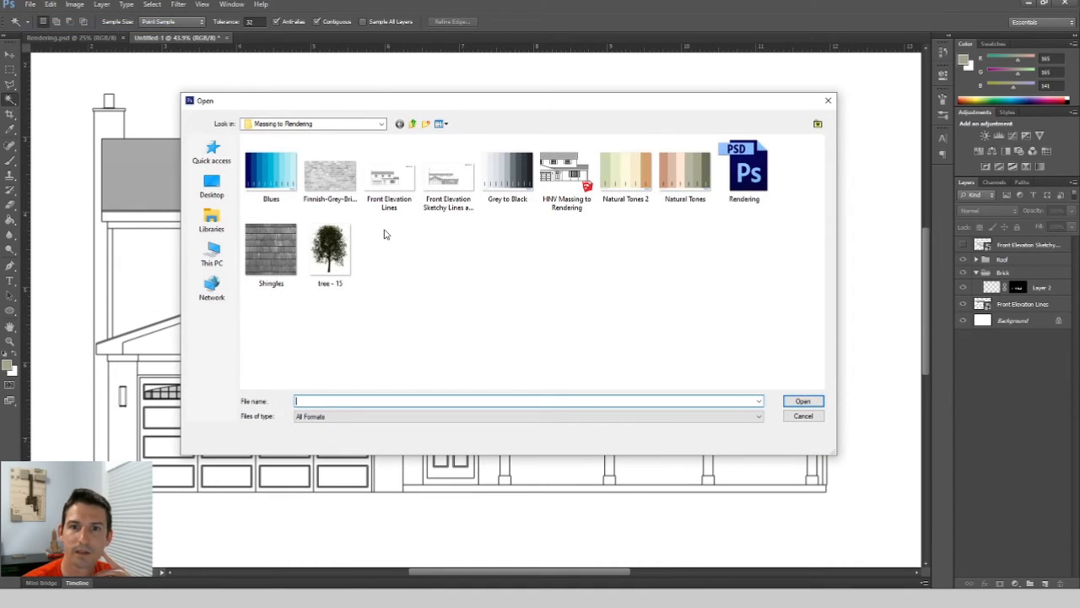
{"action": "left_click", "coordinate": [334, 186]}
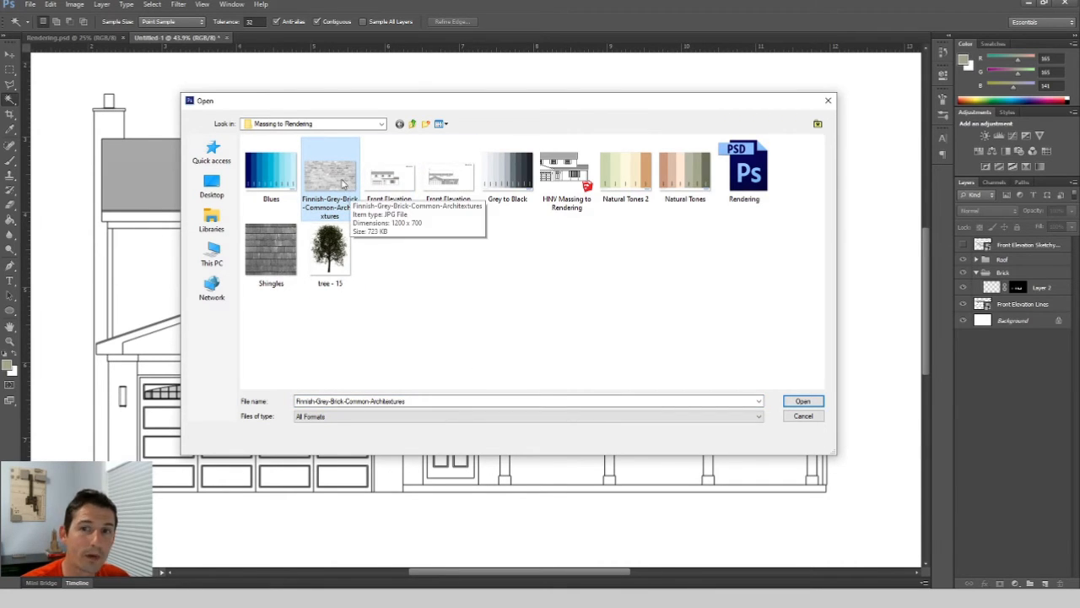
{"action": "left_click", "coordinate": [808, 405]}
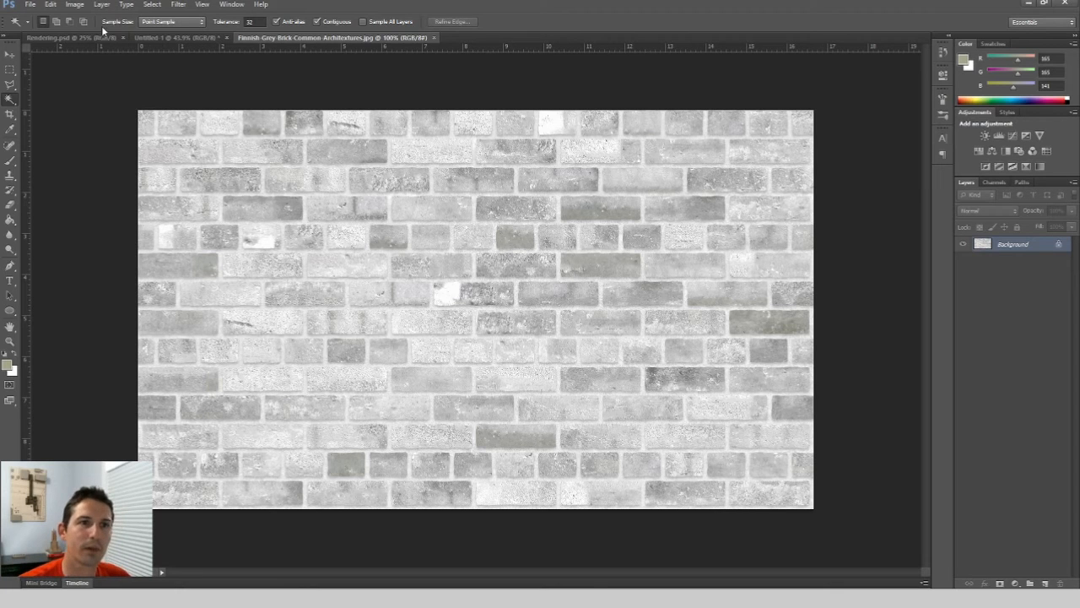
Check the brick image's dimensions in the Image Size dialog and close it.
{"action": "left_click", "coordinate": [73, 5]}
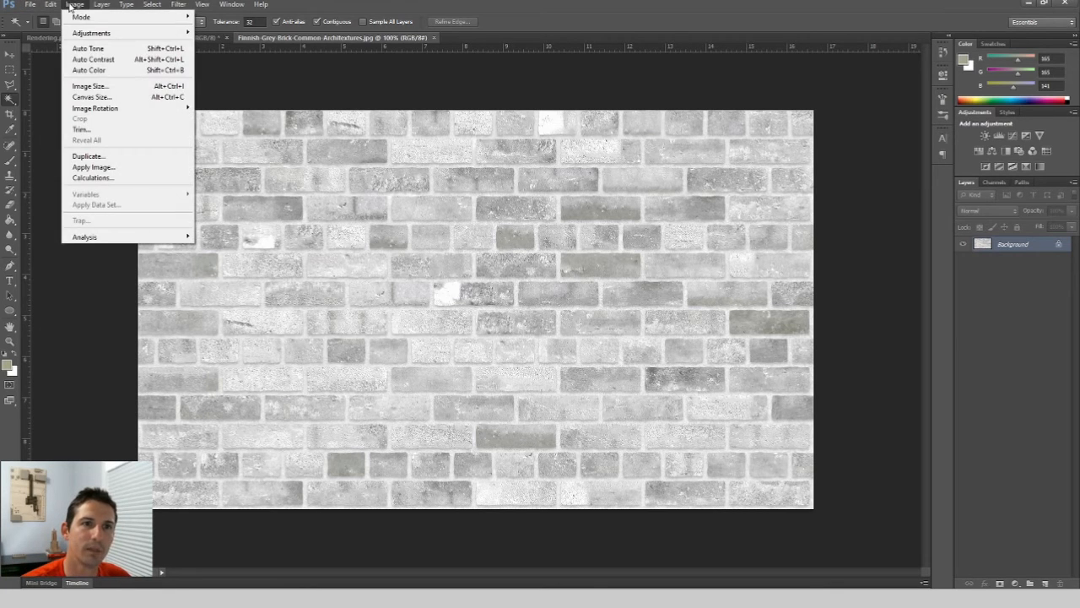
{"action": "mouse_move", "coordinate": [99, 36]}
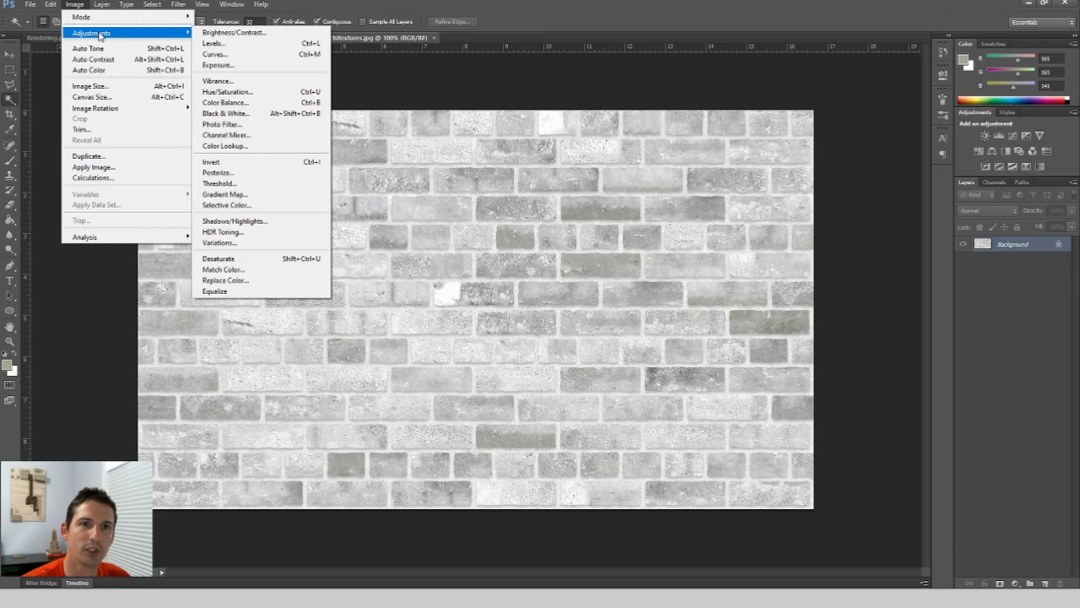
{"action": "left_click", "coordinate": [90, 85]}
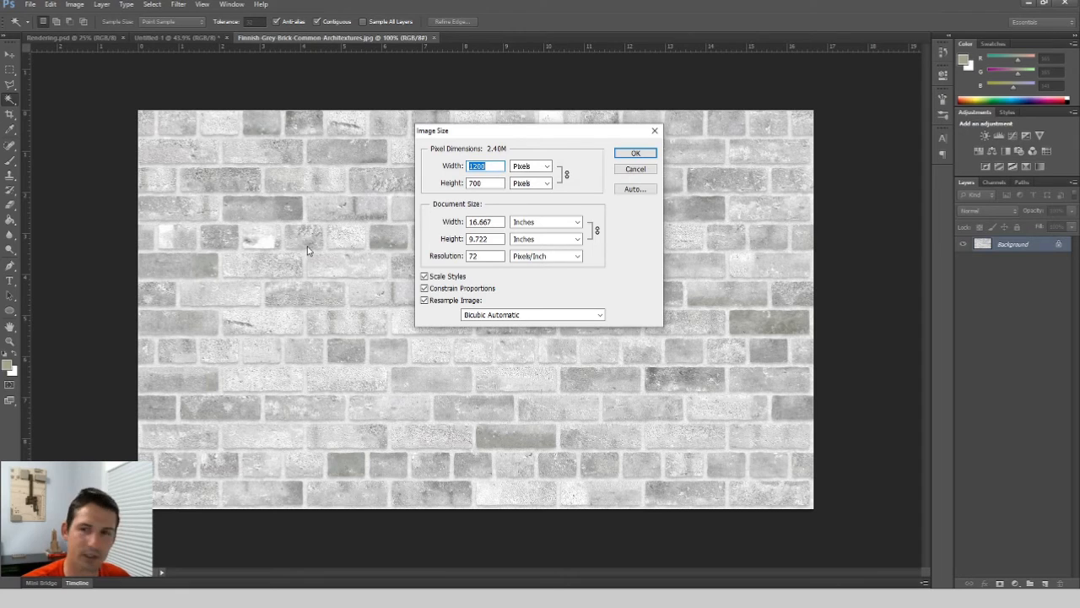
{"action": "left_click", "coordinate": [654, 131]}
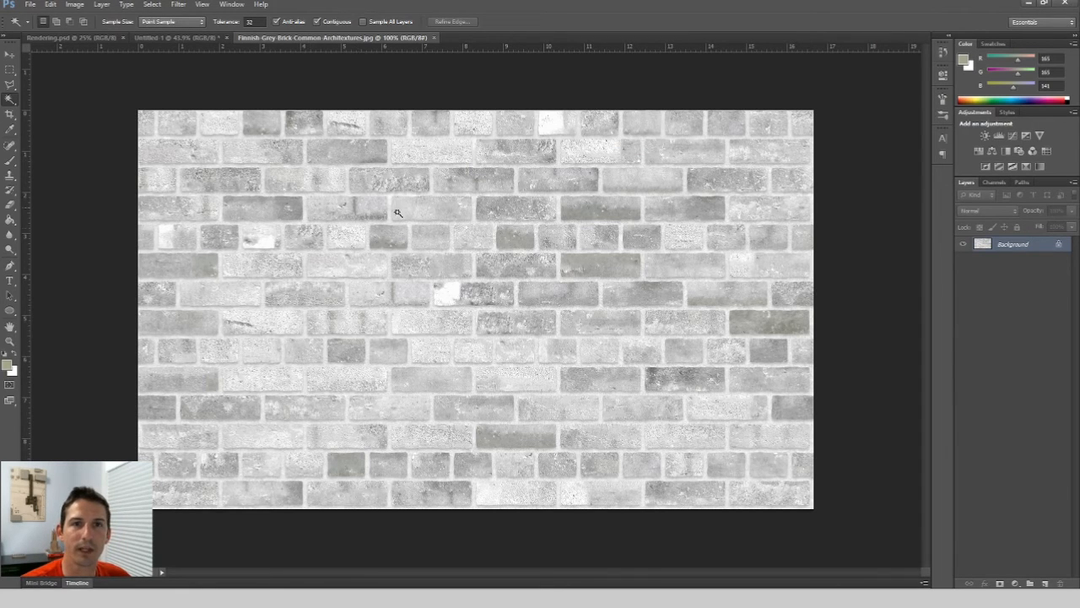
Define the brick image as a pattern, keeping its default name.
{"action": "left_click", "coordinate": [53, 5]}
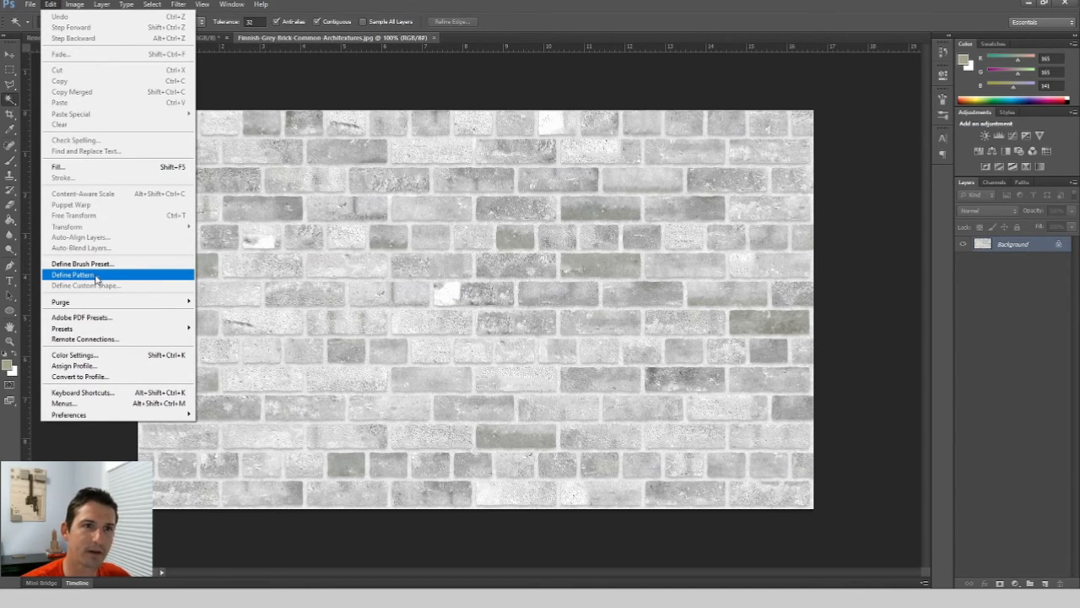
{"action": "left_click", "coordinate": [323, 44]}
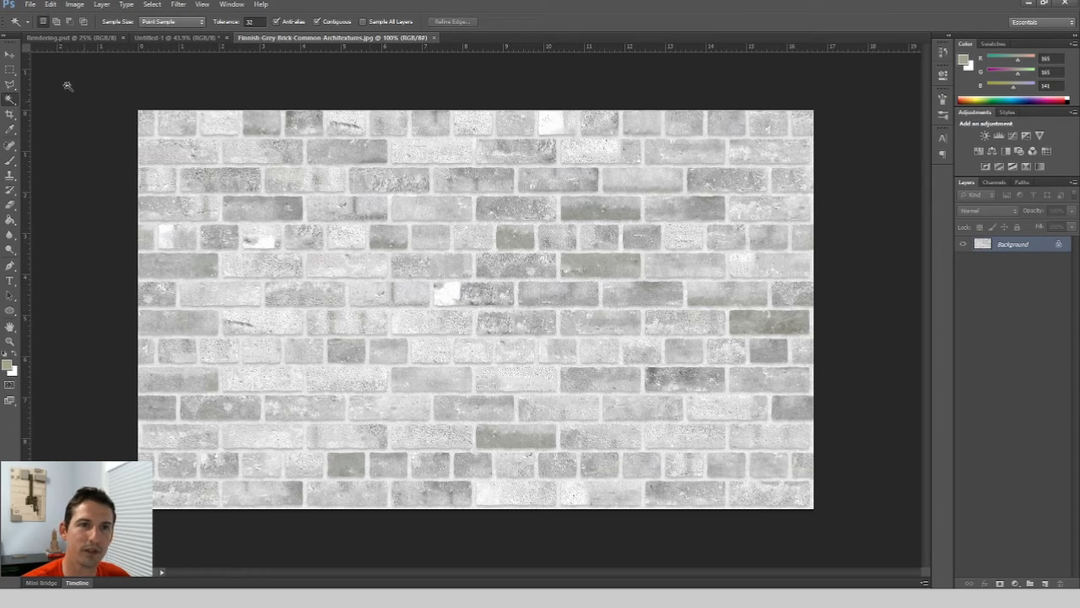
{"action": "left_click", "coordinate": [51, 4]}
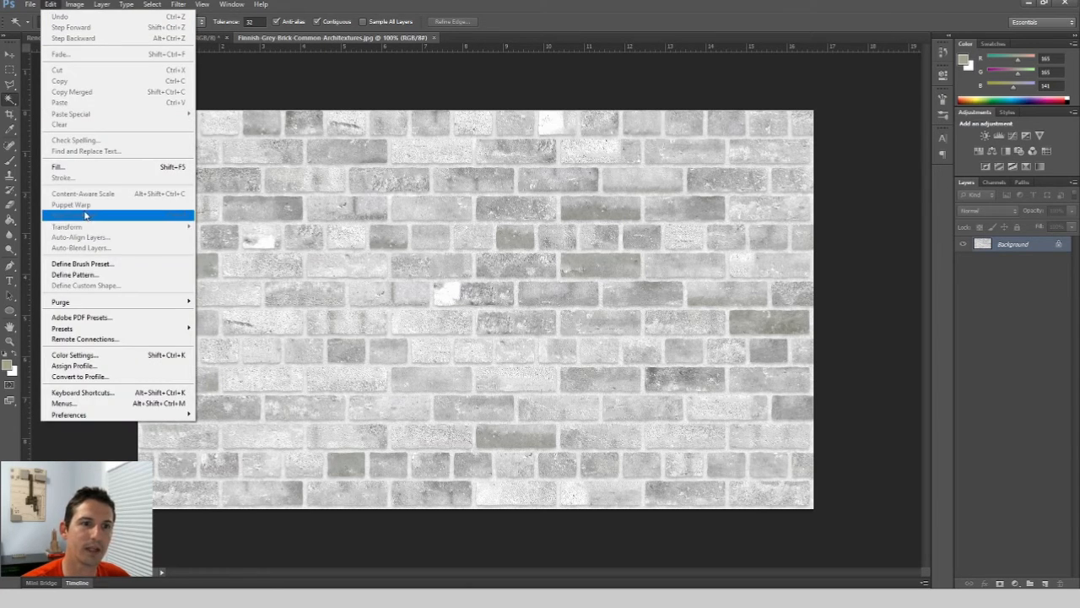
{"action": "left_click", "coordinate": [89, 273]}
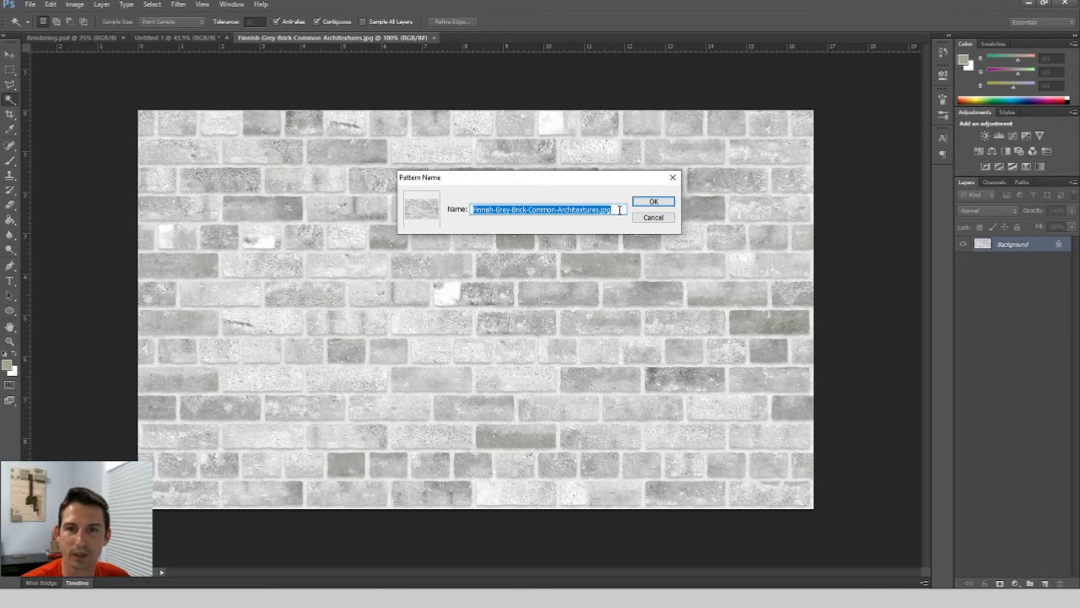
{"action": "left_click", "coordinate": [666, 203]}
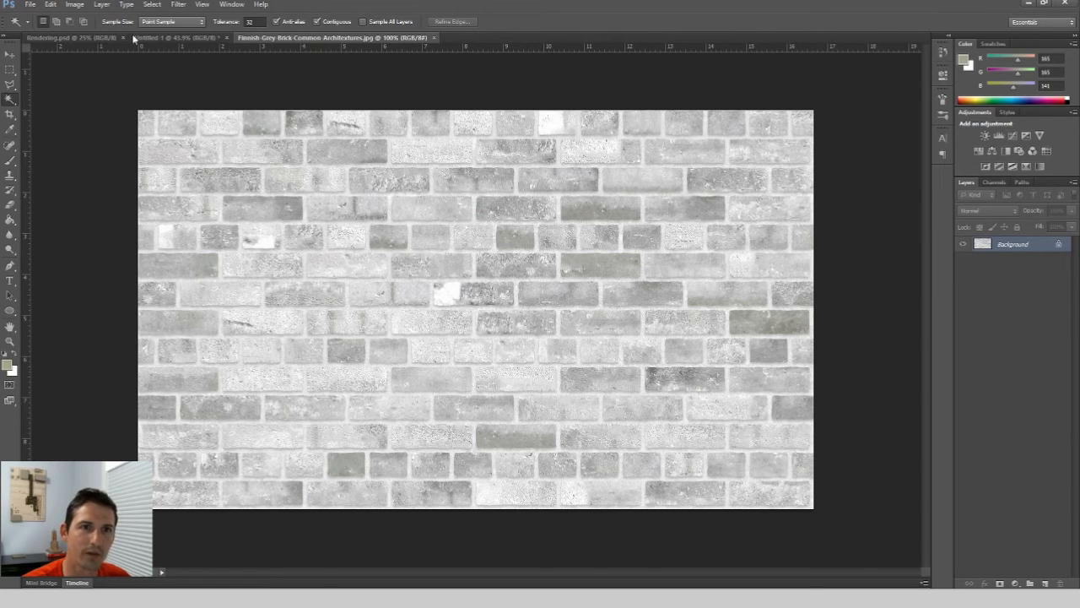
Add a new layer inside the Brick group of the elevation document and name it "grey brick".
{"action": "left_click", "coordinate": [180, 37]}
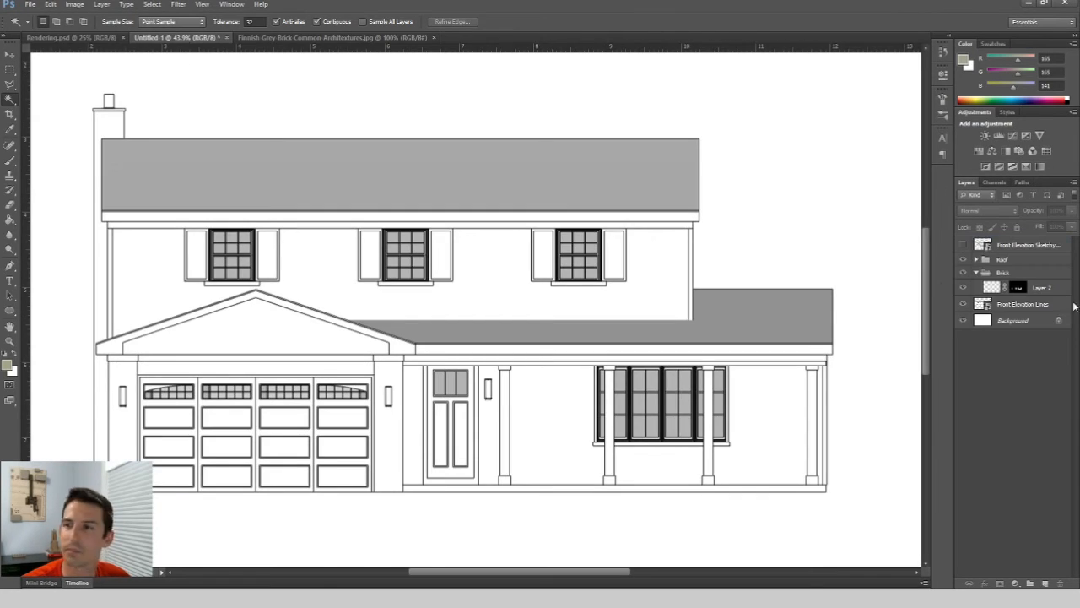
{"action": "left_click", "coordinate": [1021, 272]}
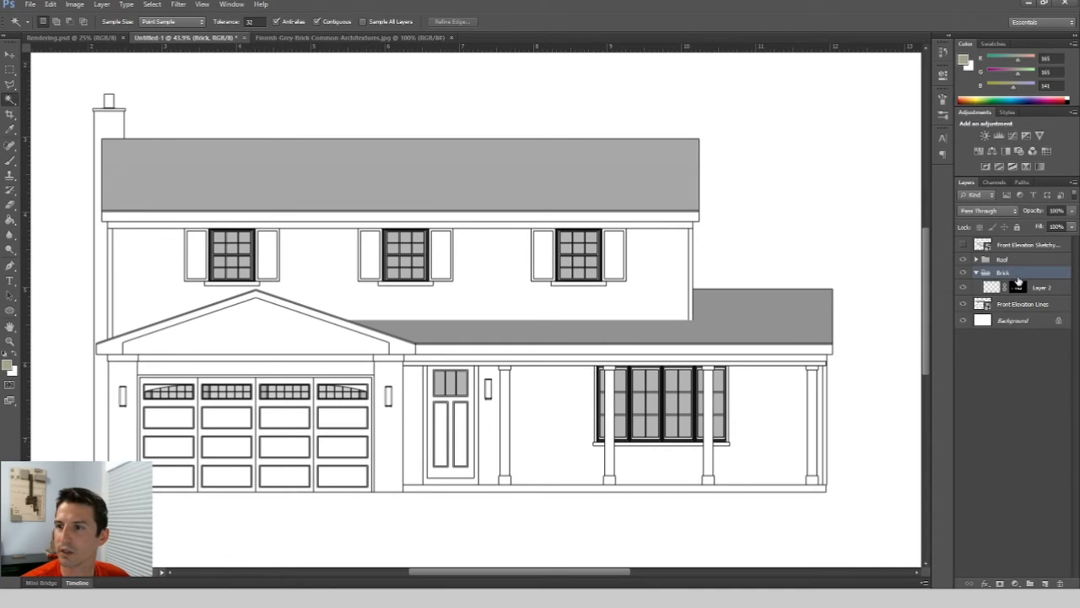
{"action": "left_click", "coordinate": [1043, 583]}
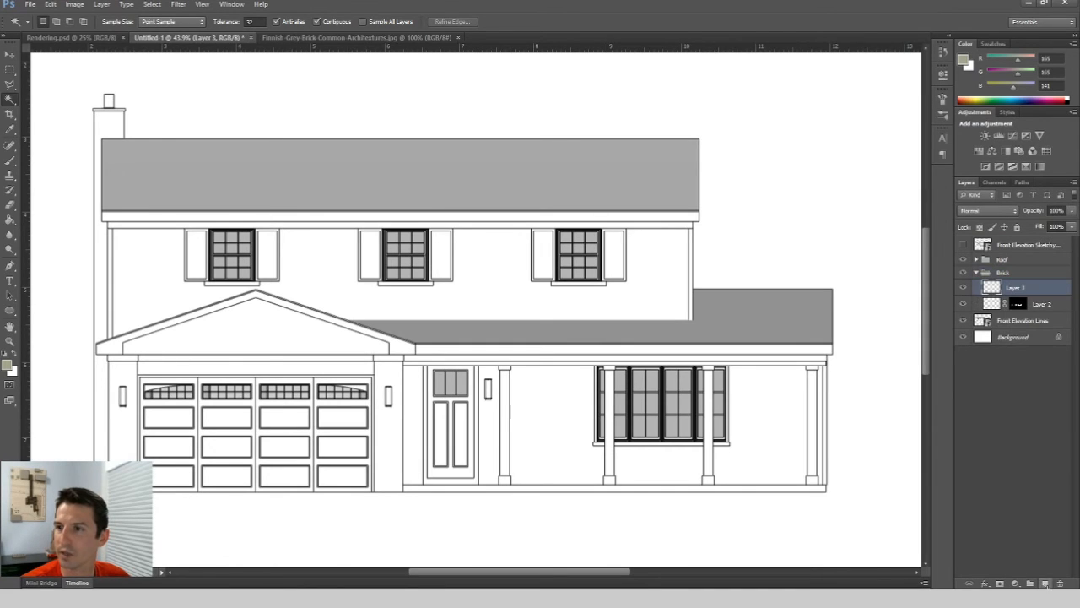
{"action": "double_click", "coordinate": [1015, 288]}
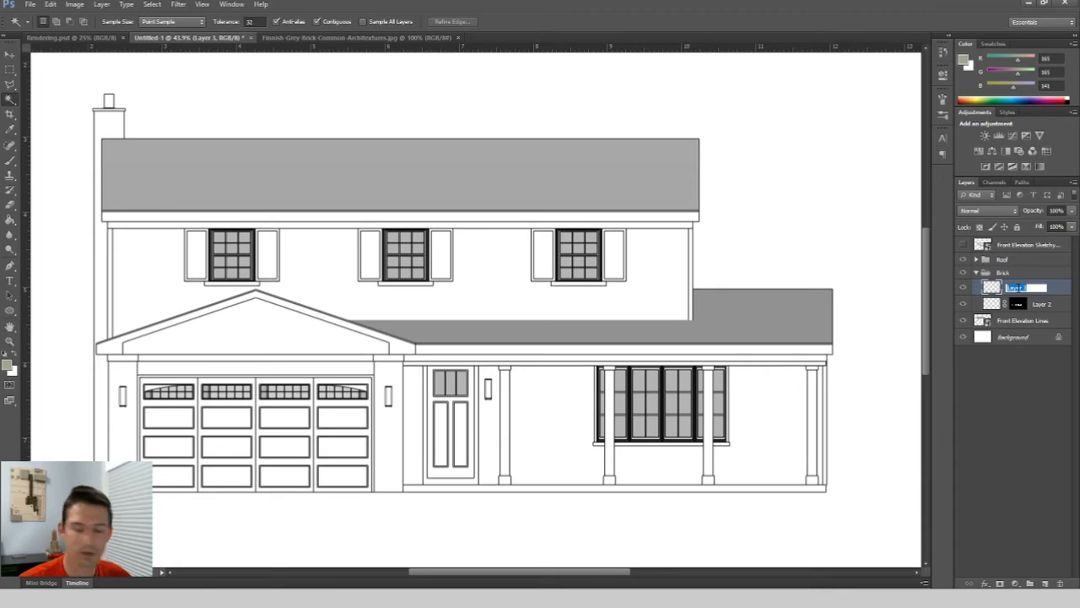
{"action": "type", "text": "gre"}
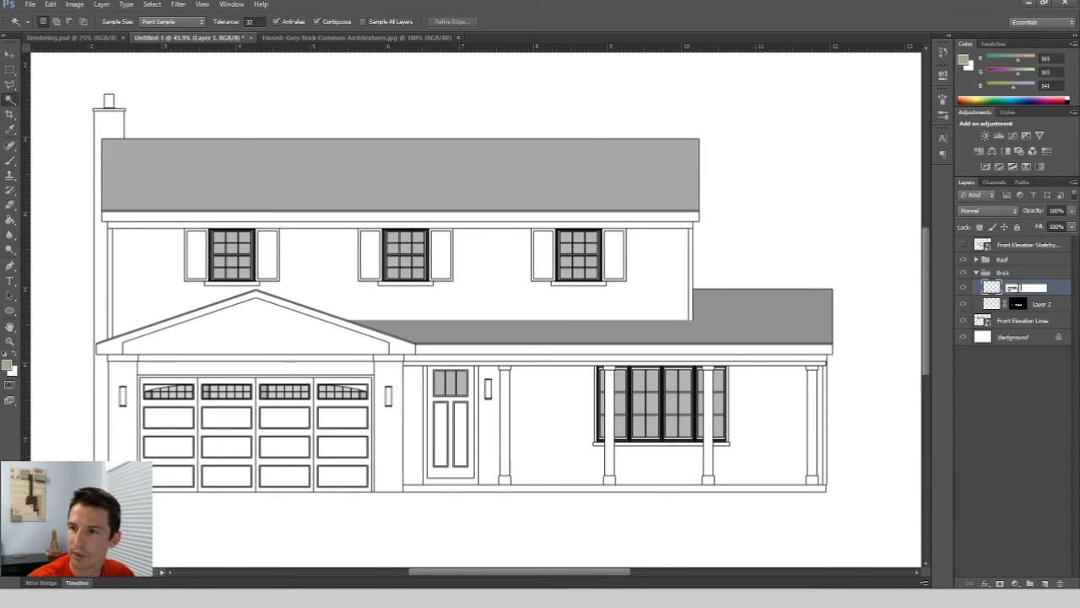
{"action": "type", "text": "y brick"}
{"action": "key", "text": "Return"}
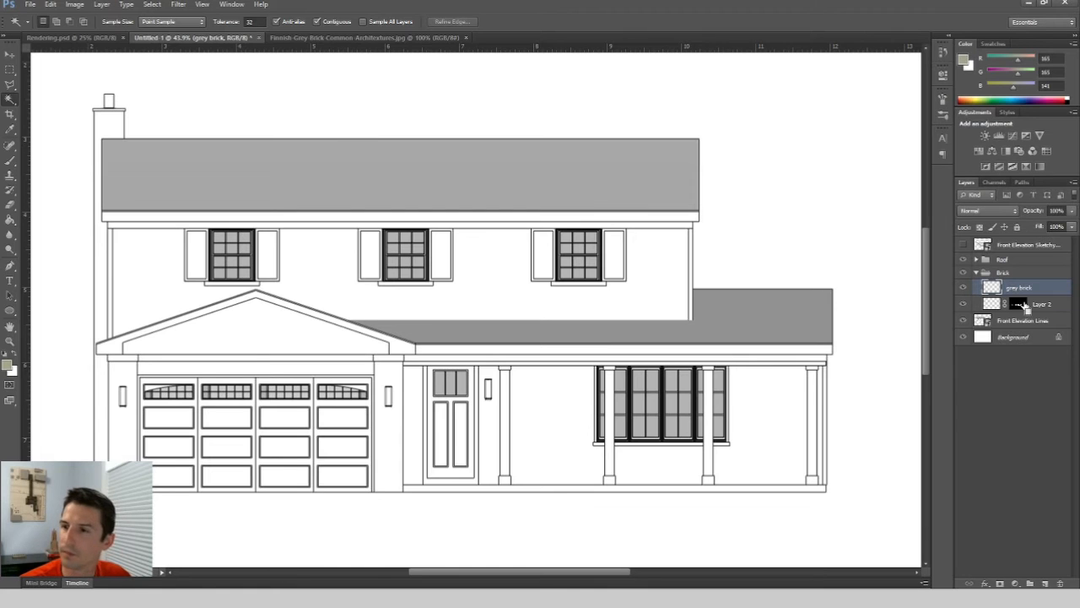
Load the Layer 2 mask as a selection and fill it on the grey brick layer with the brick pattern.
{"action": "left_click", "coordinate": [1020, 304], "text": "ctrl"}
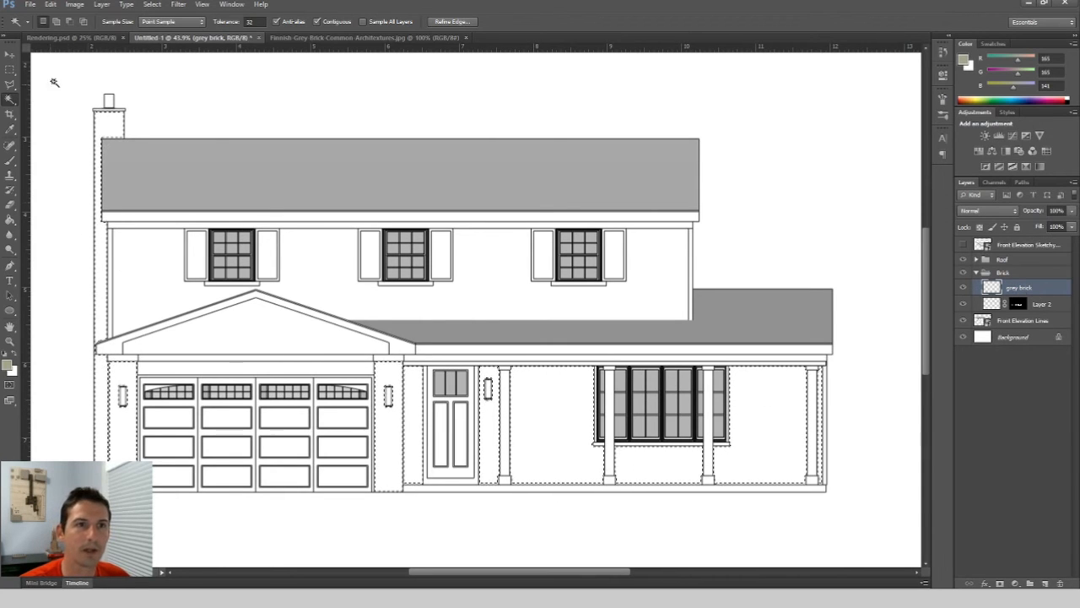
{"action": "left_click", "coordinate": [50, 4]}
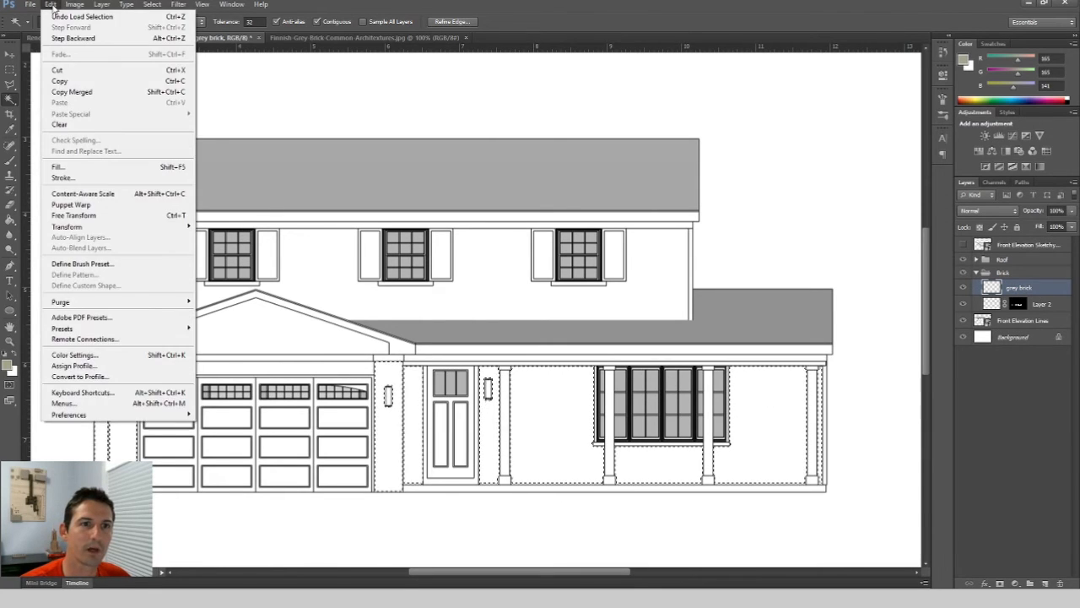
{"action": "left_click", "coordinate": [56, 168]}
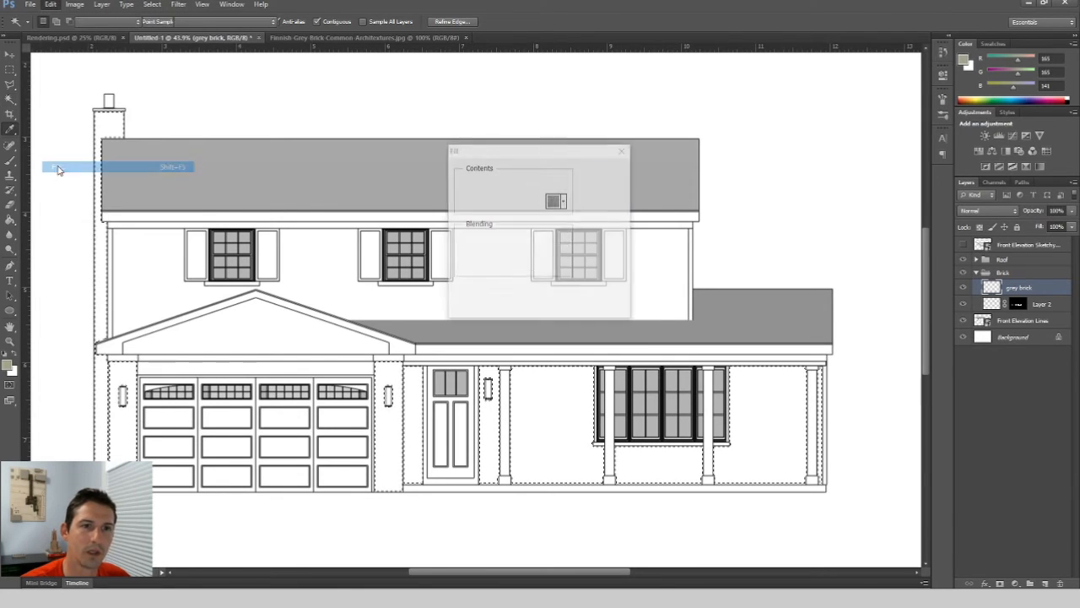
{"action": "left_click", "coordinate": [528, 182]}
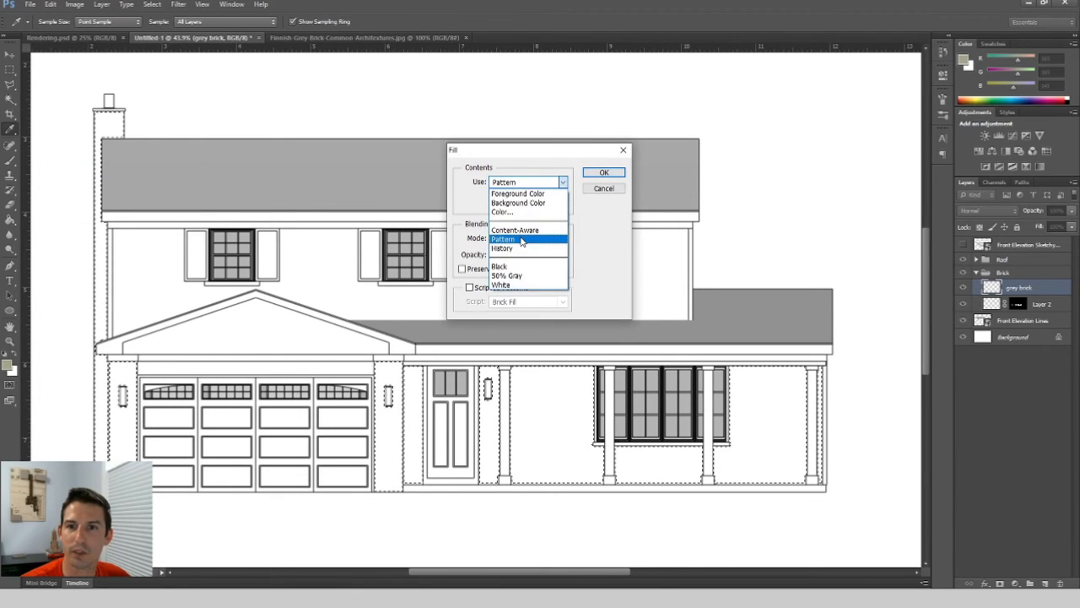
{"action": "left_click", "coordinate": [503, 239]}
{"action": "left_click", "coordinate": [564, 201]}
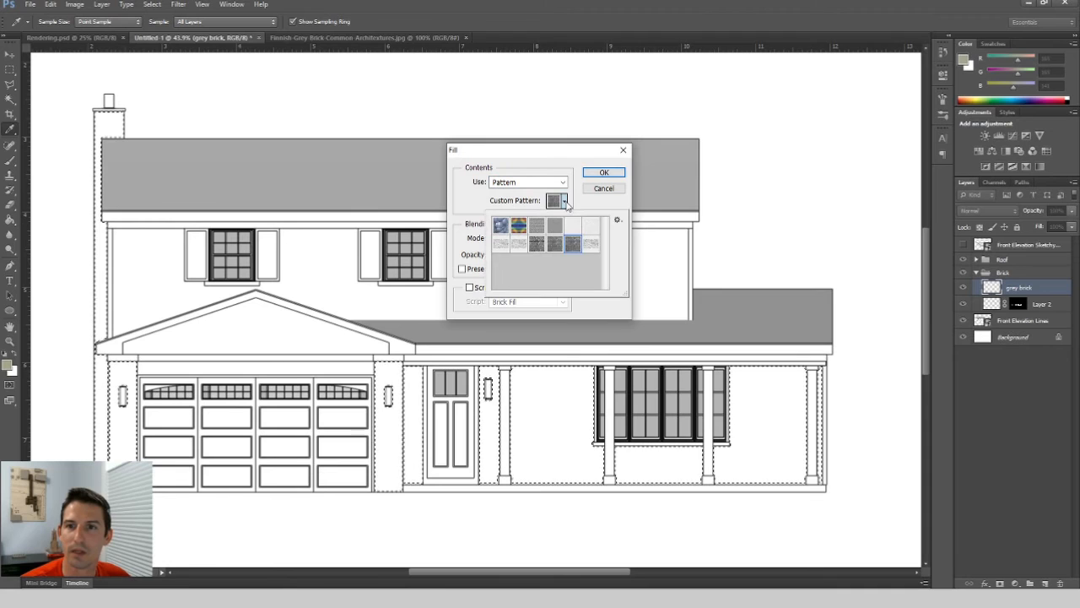
{"action": "left_click", "coordinate": [591, 244]}
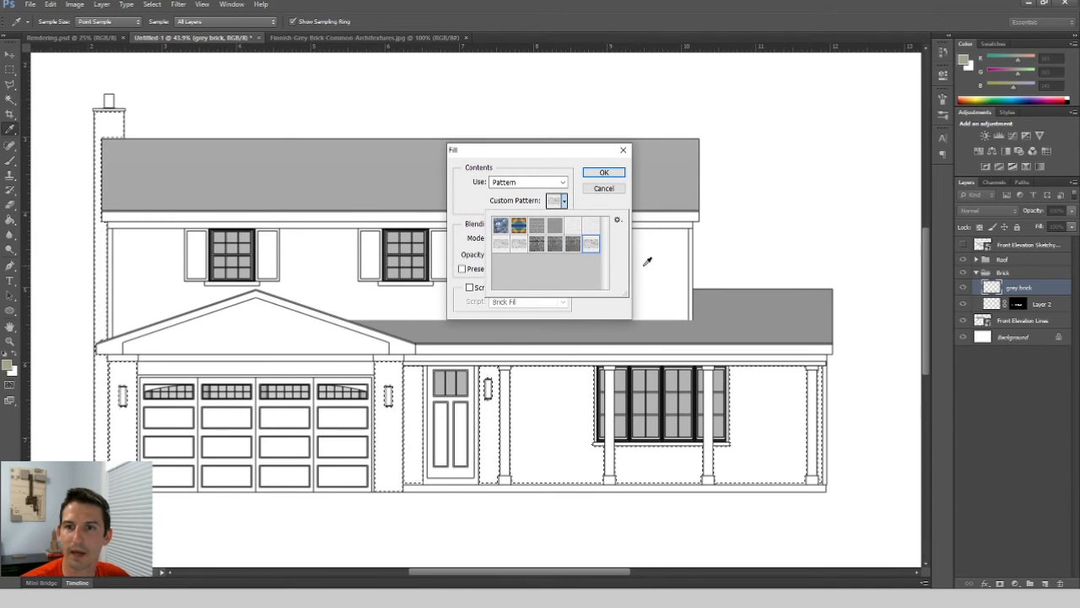
{"action": "left_click", "coordinate": [604, 173]}
{"action": "key", "text": "w"}
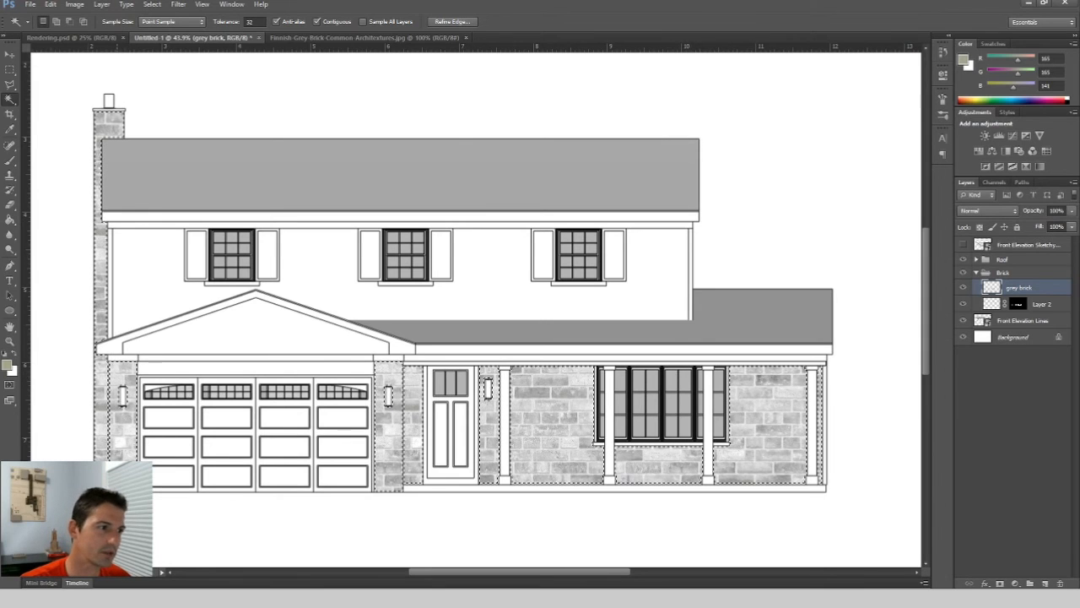
Review the brick image's size in the Image Size dialog and glance over the other open documents.
{"action": "left_click", "coordinate": [315, 39]}
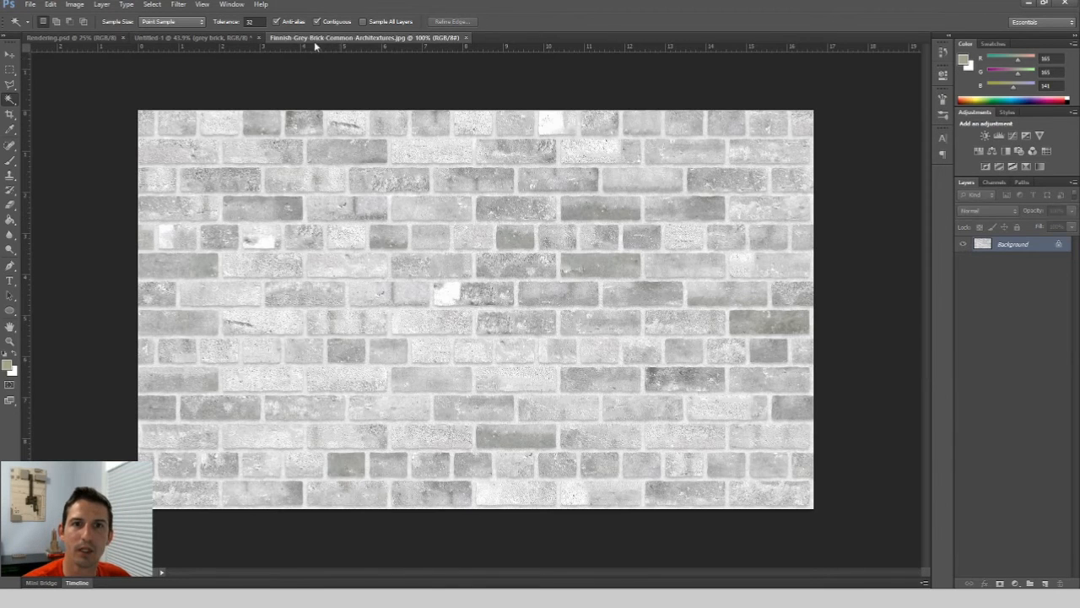
{"action": "left_click", "coordinate": [78, 5]}
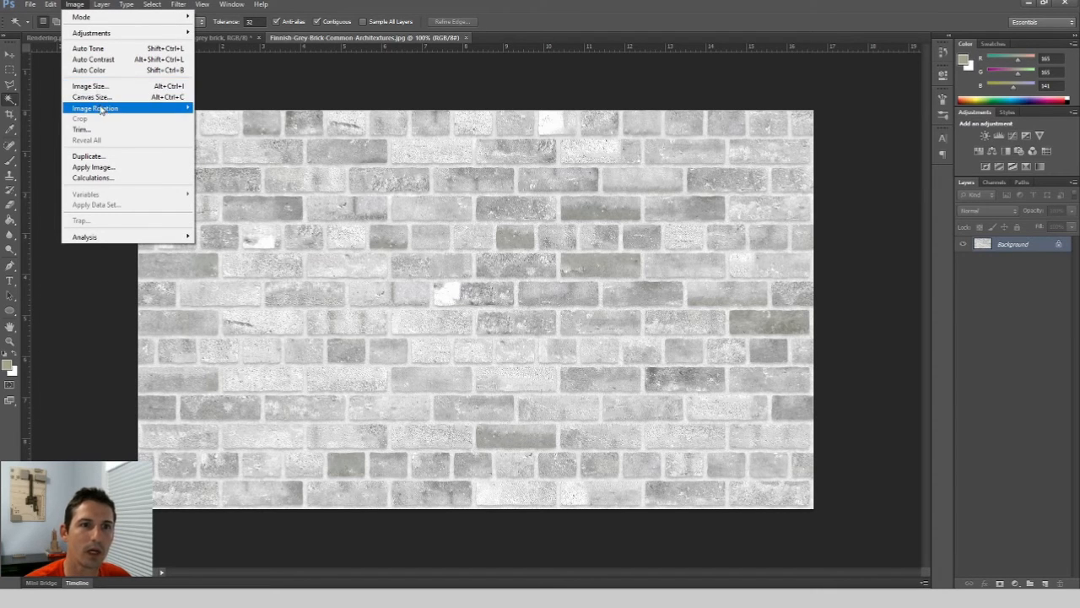
{"action": "mouse_move", "coordinate": [103, 112]}
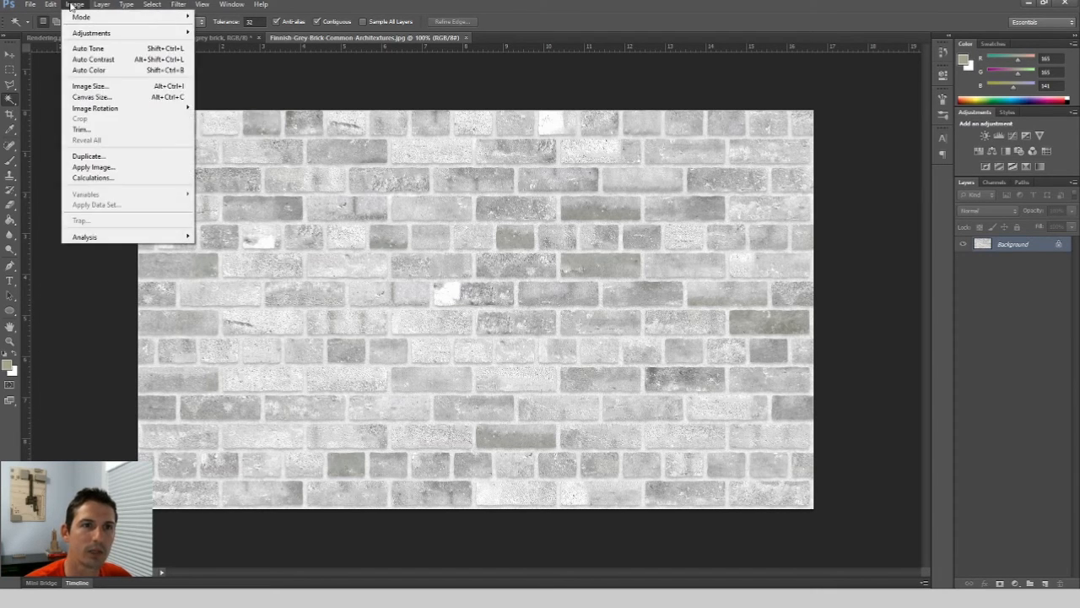
{"action": "left_click", "coordinate": [91, 86]}
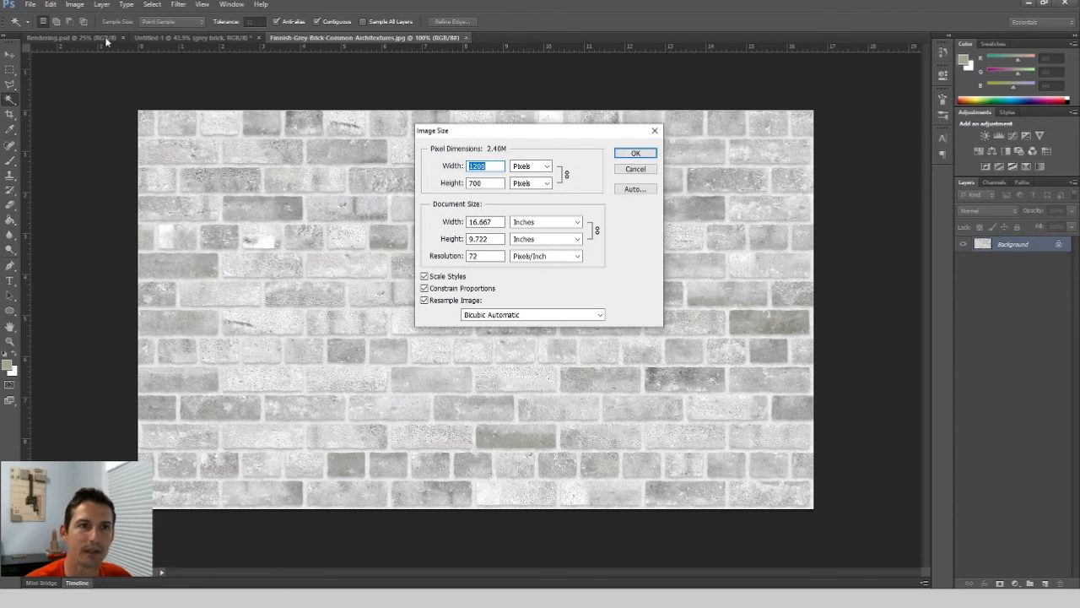
{"action": "left_click", "coordinate": [655, 131]}
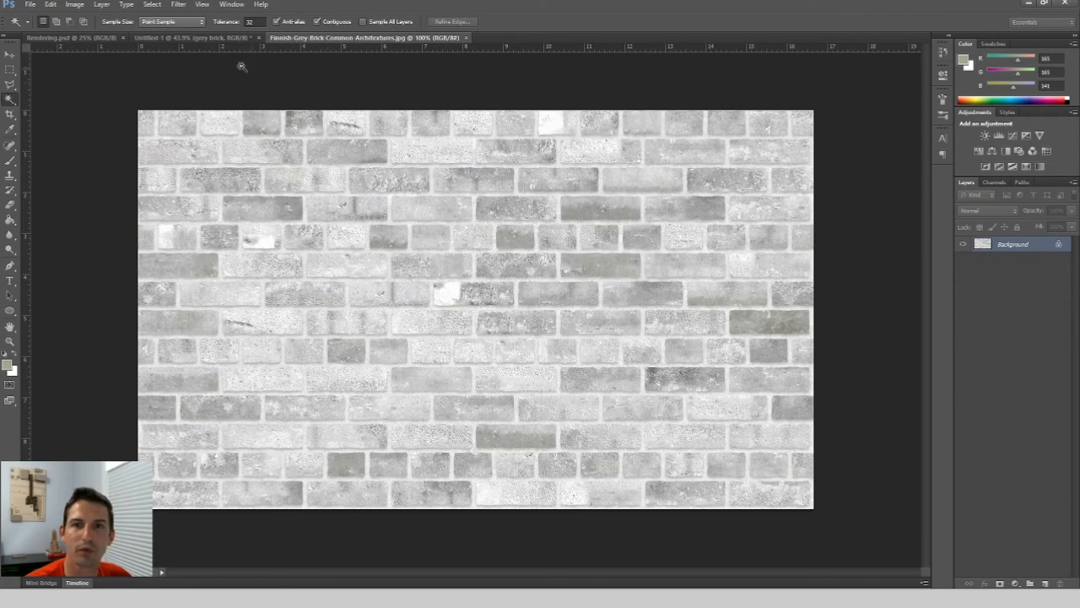
{"action": "left_click", "coordinate": [75, 38]}
{"action": "left_click", "coordinate": [187, 38]}
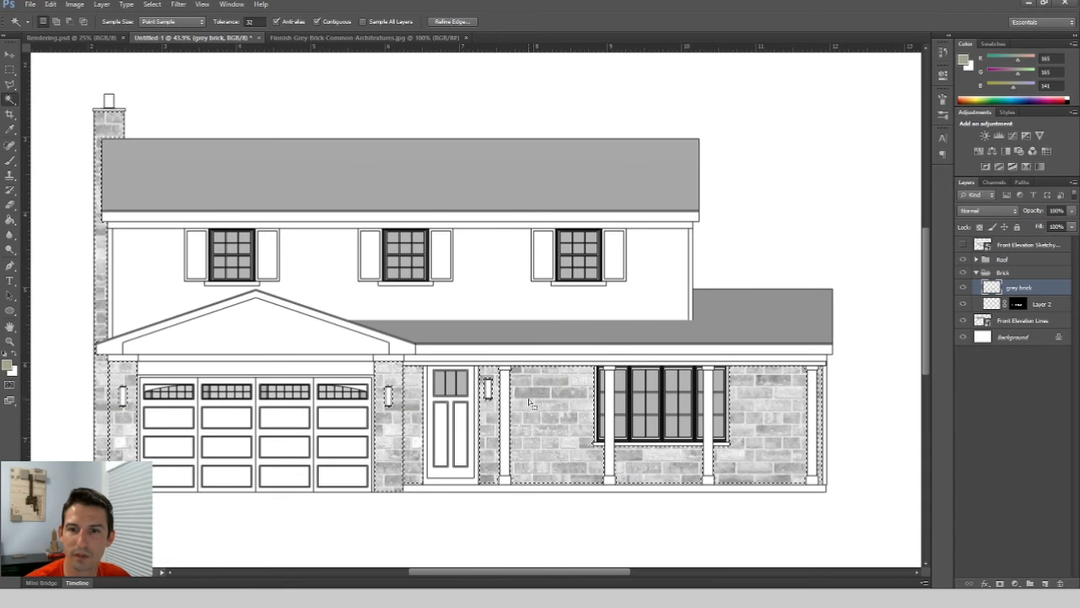
Resize the brick image to 400 pixels wide, keeping its proportions.
{"action": "left_click", "coordinate": [318, 38]}
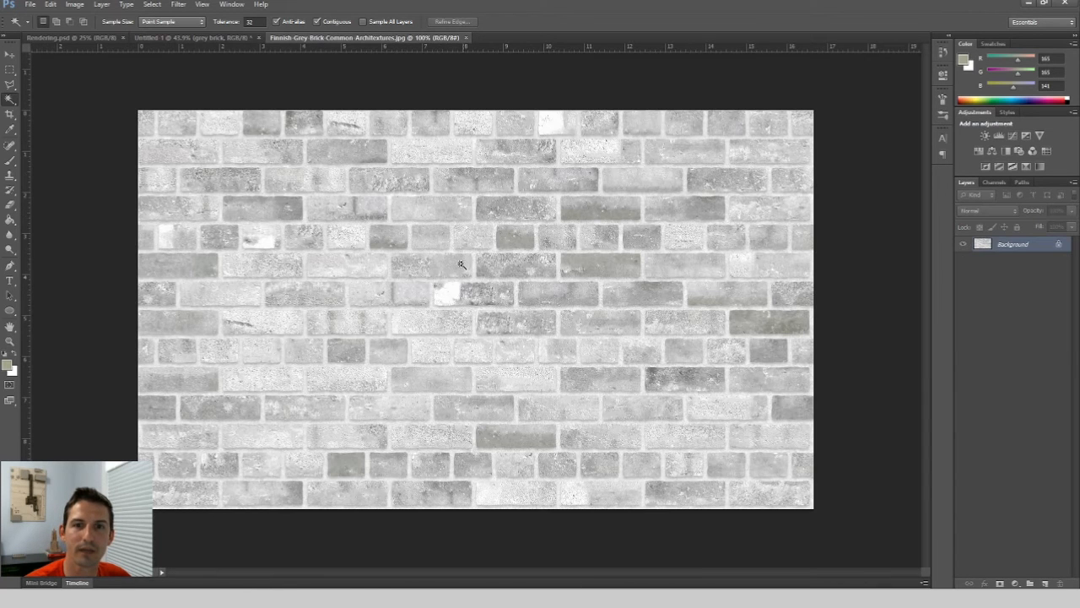
{"action": "left_click", "coordinate": [50, 5]}
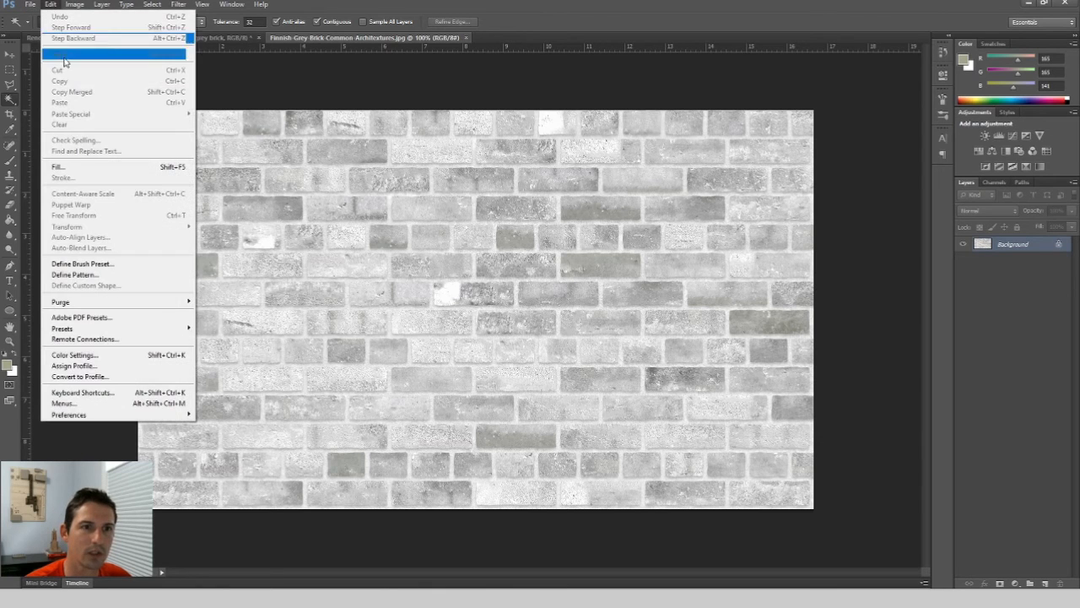
{"action": "mouse_move", "coordinate": [75, 5]}
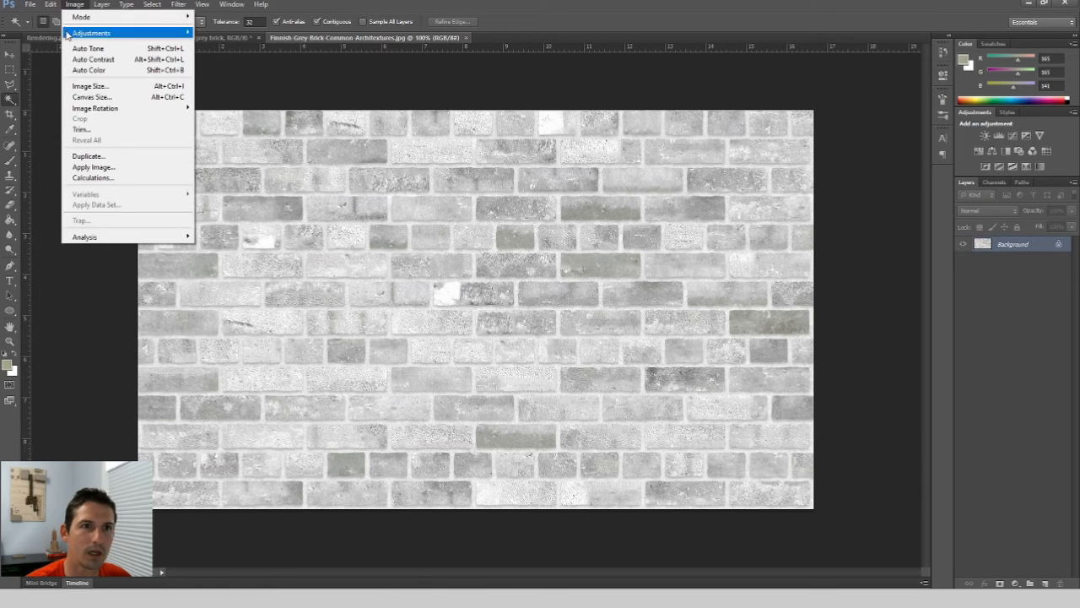
{"action": "left_click", "coordinate": [97, 87]}
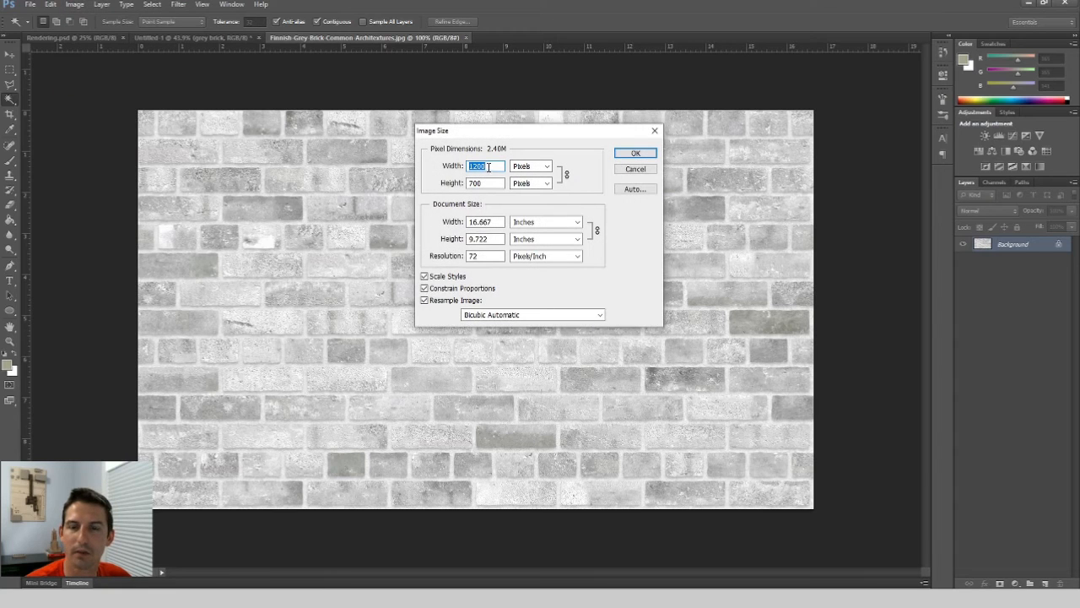
{"action": "type", "text": "400"}
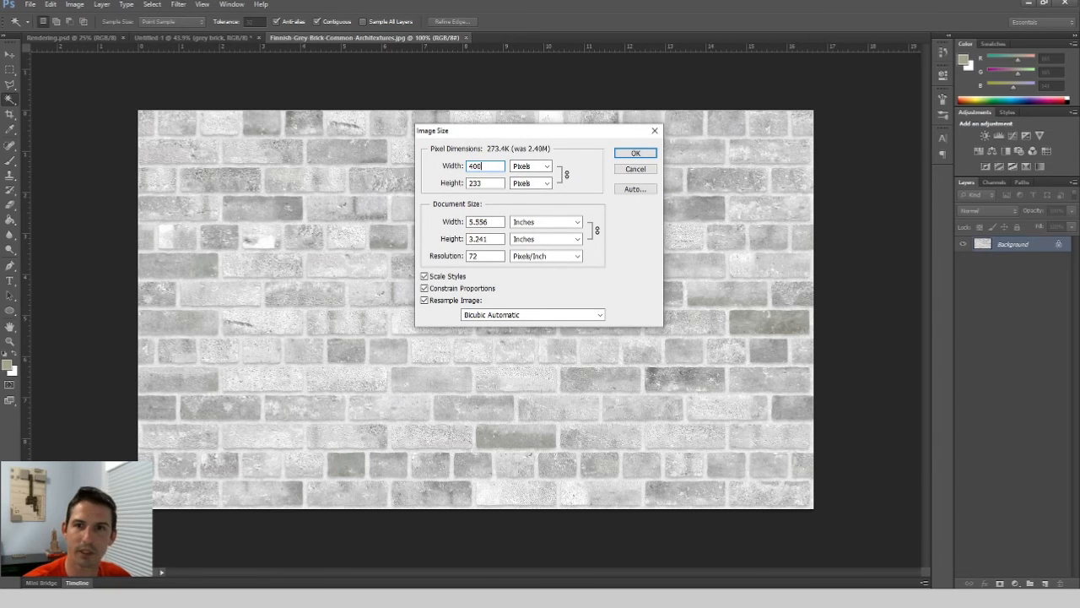
{"action": "left_click", "coordinate": [572, 199]}
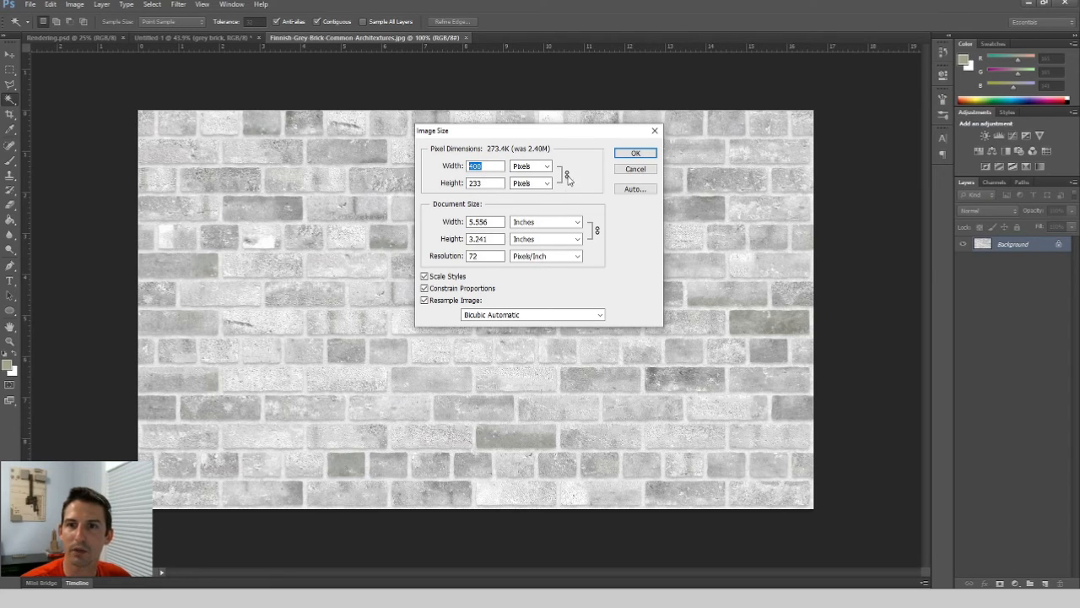
{"action": "left_click", "coordinate": [639, 157]}
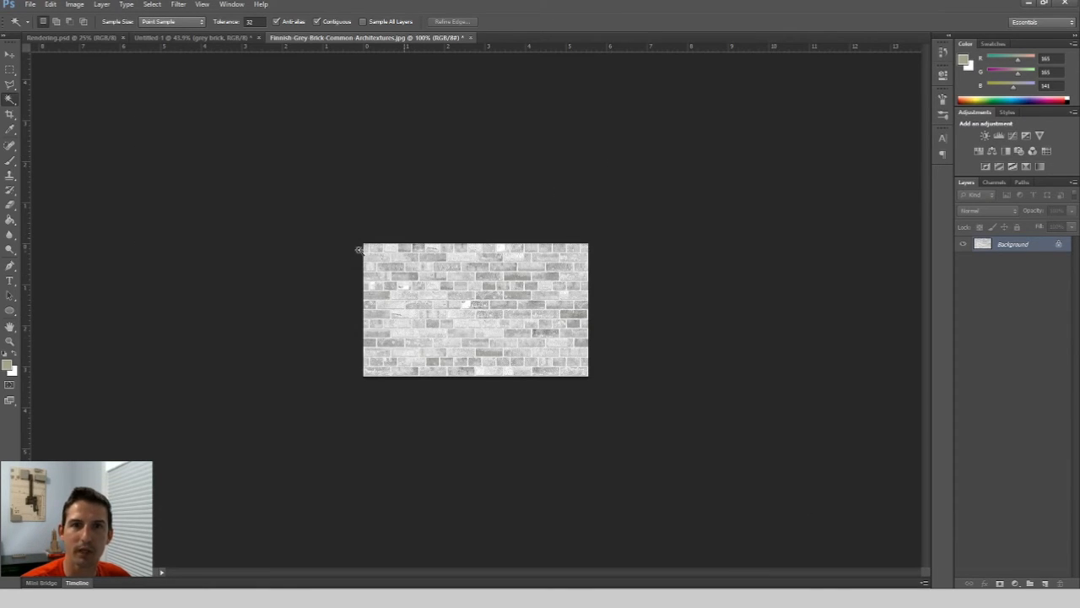
Define the resized brick image as a new pattern, keeping its default name.
{"action": "left_click", "coordinate": [29, 4]}
{"action": "mouse_move", "coordinate": [48, 5]}
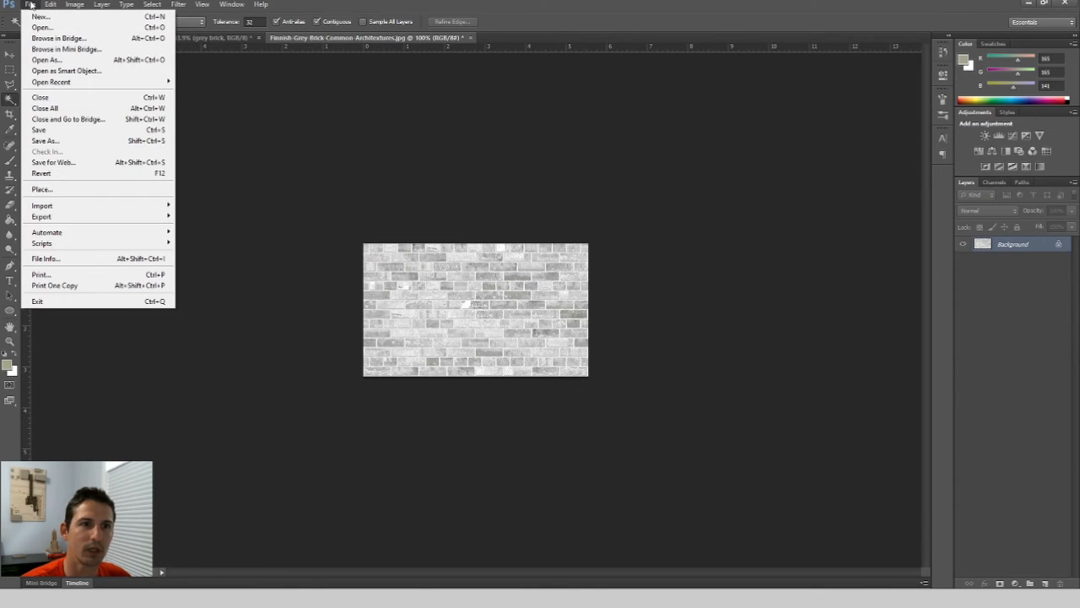
{"action": "left_click", "coordinate": [51, 4]}
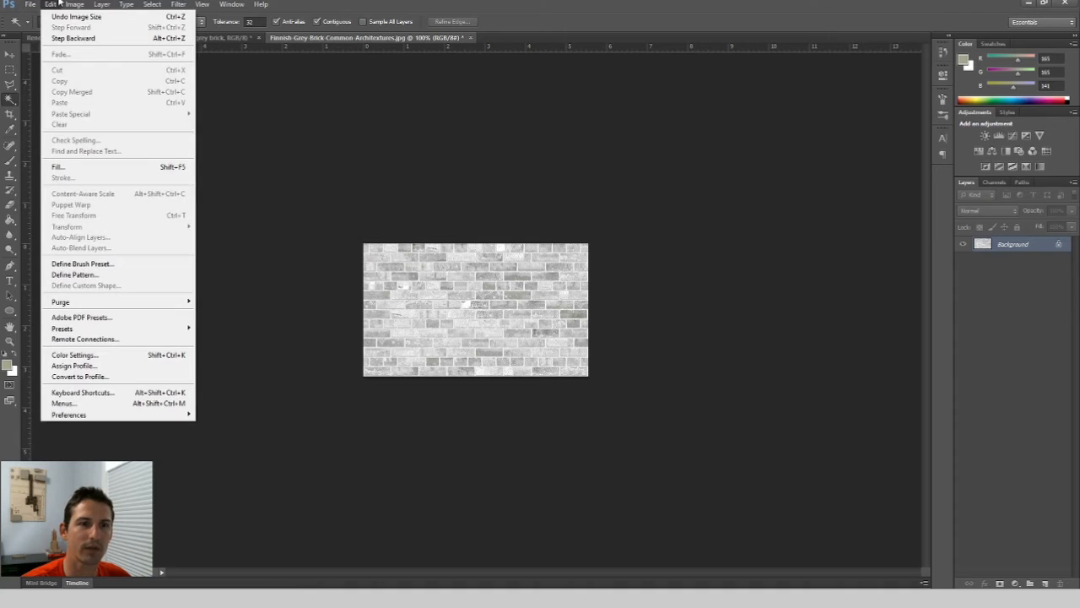
{"action": "left_click", "coordinate": [91, 275]}
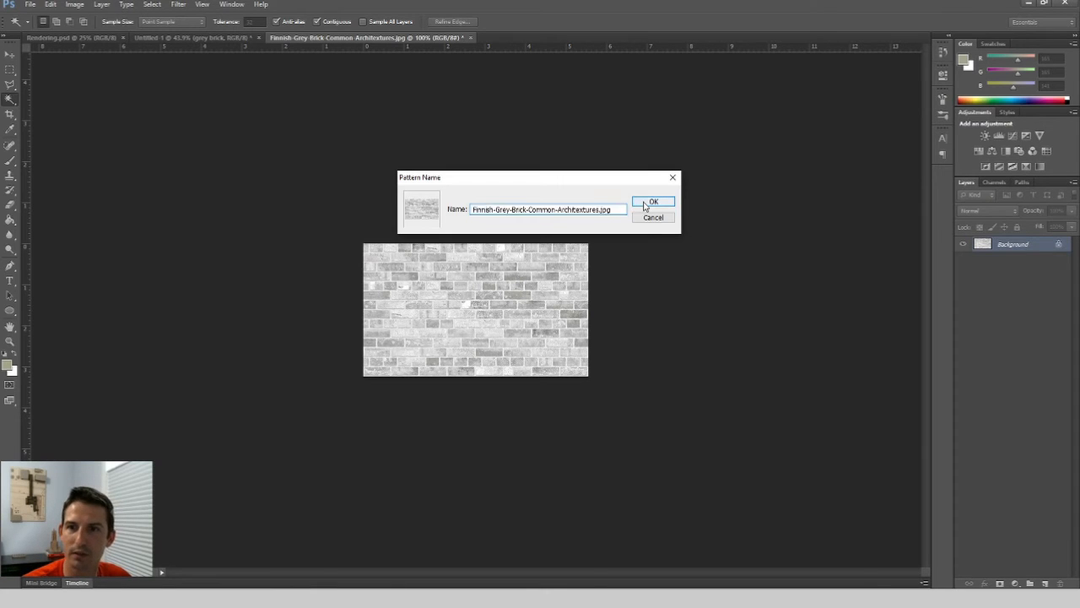
{"action": "left_click", "coordinate": [639, 202]}
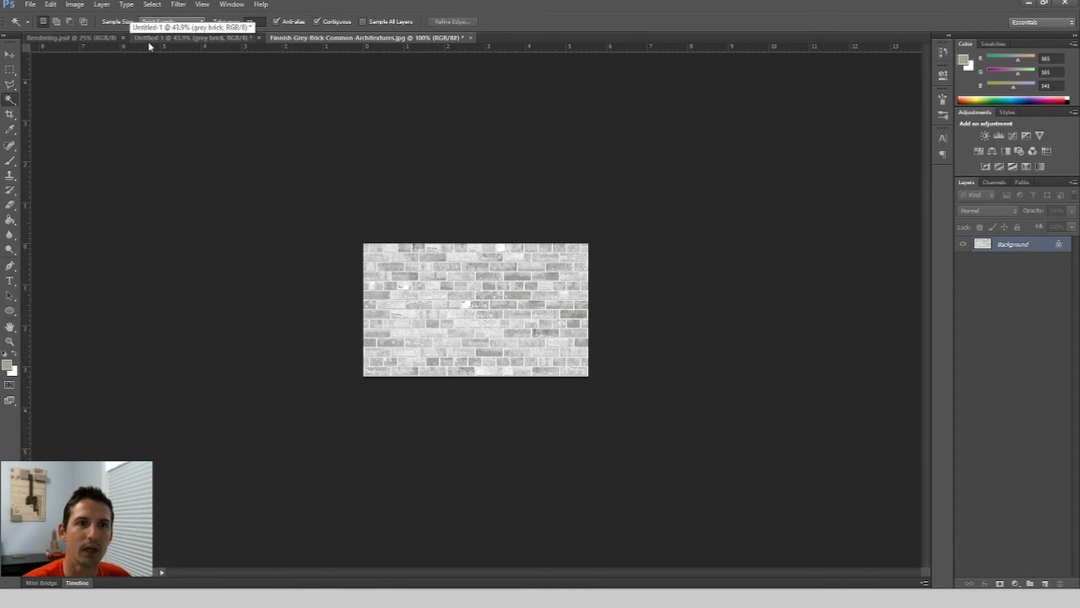
Refill the brick selection on the grey brick layer with the newly defined resized brick pattern, then deselect.
{"action": "left_click", "coordinate": [173, 38]}
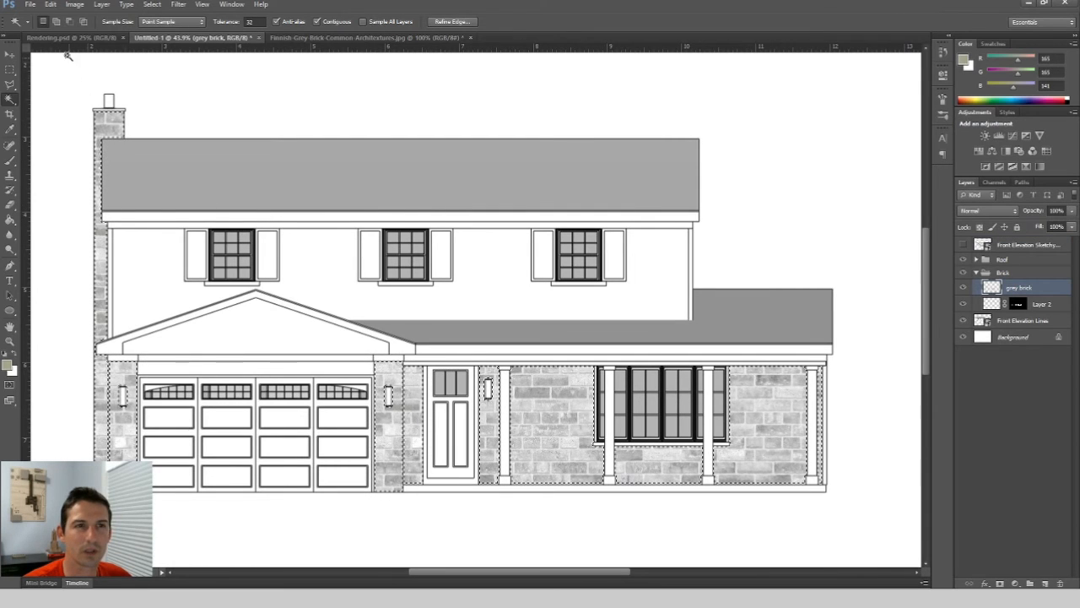
{"action": "left_click", "coordinate": [49, 4]}
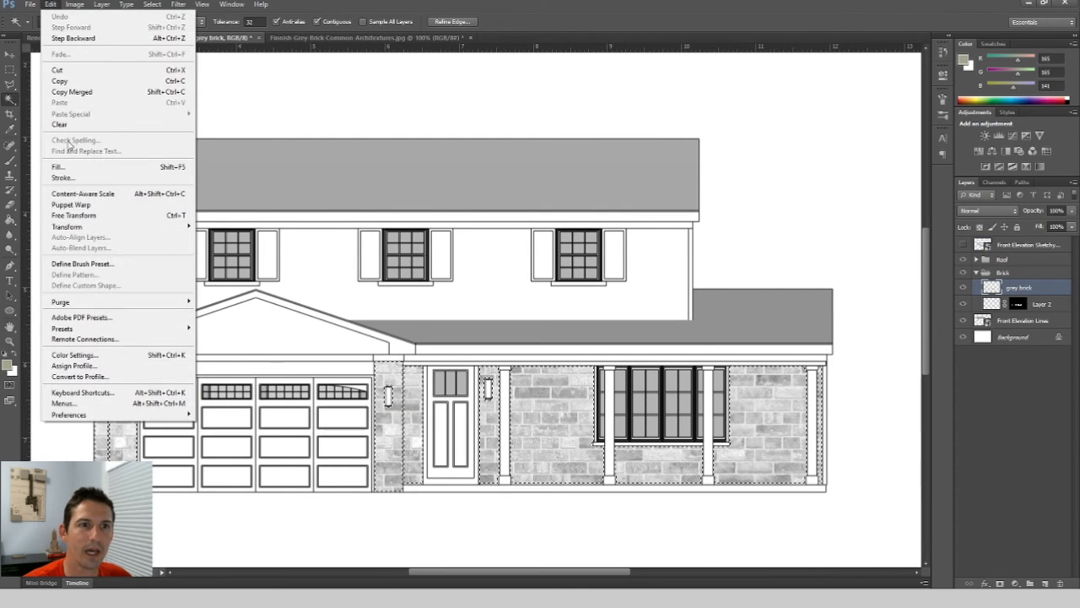
{"action": "left_click", "coordinate": [73, 166]}
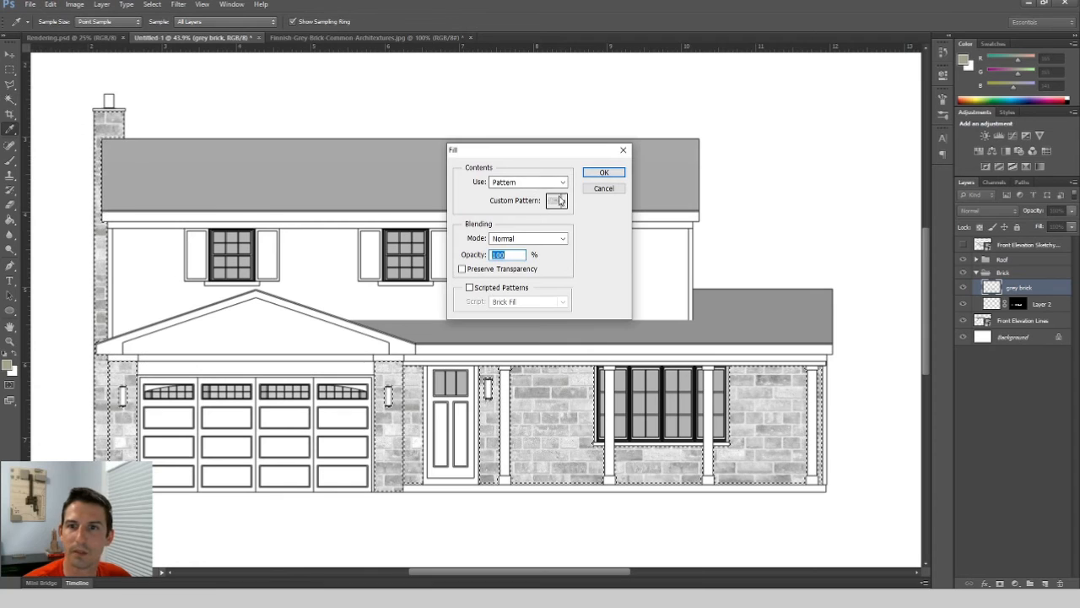
{"action": "left_click", "coordinate": [564, 201]}
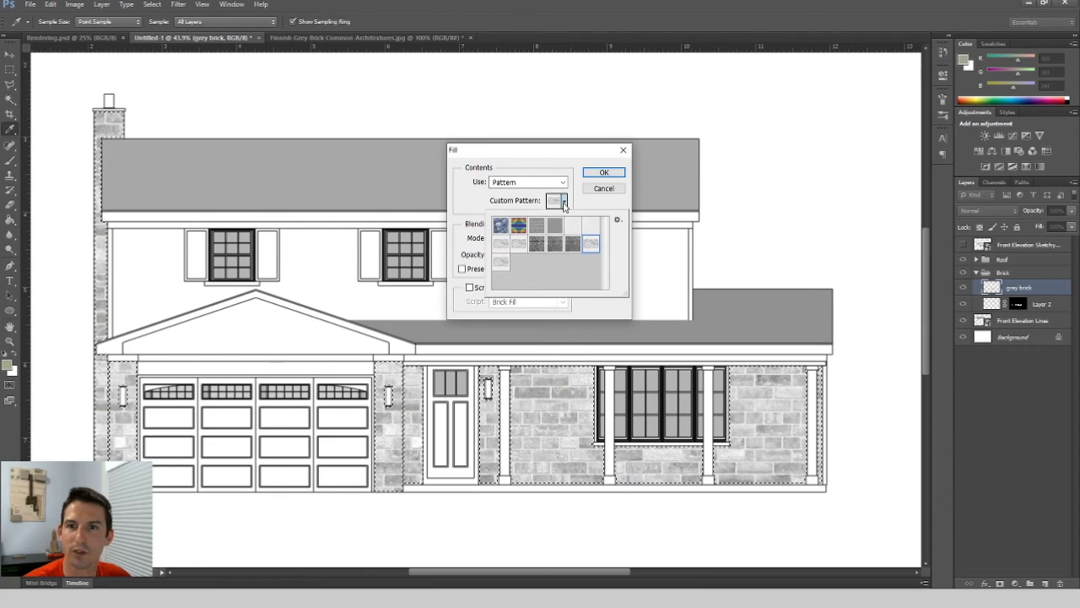
{"action": "left_click", "coordinate": [502, 265]}
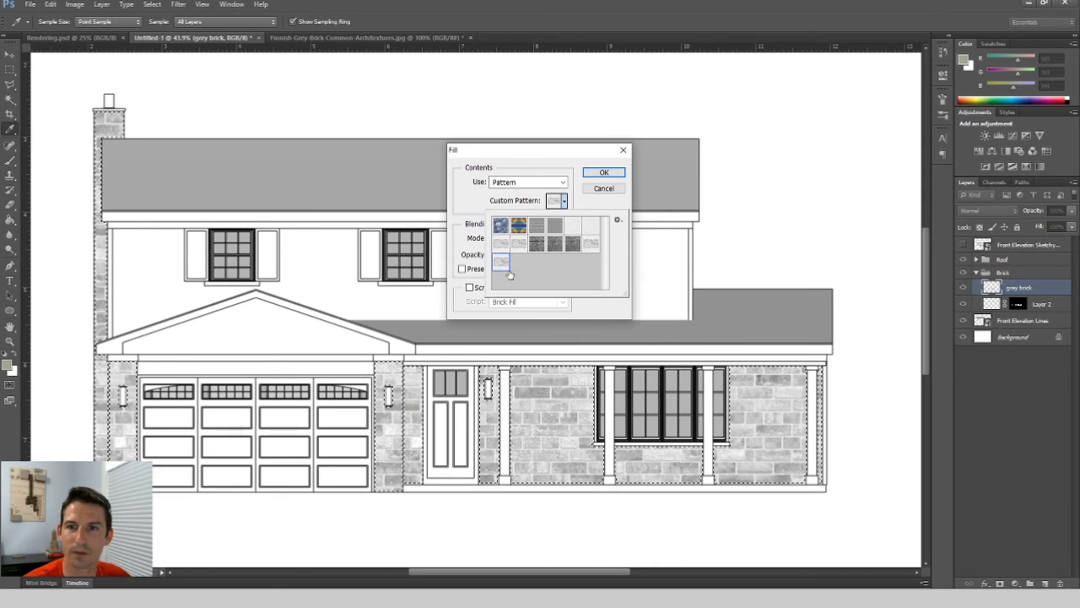
{"action": "left_click", "coordinate": [604, 173]}
{"action": "key", "text": "w"}
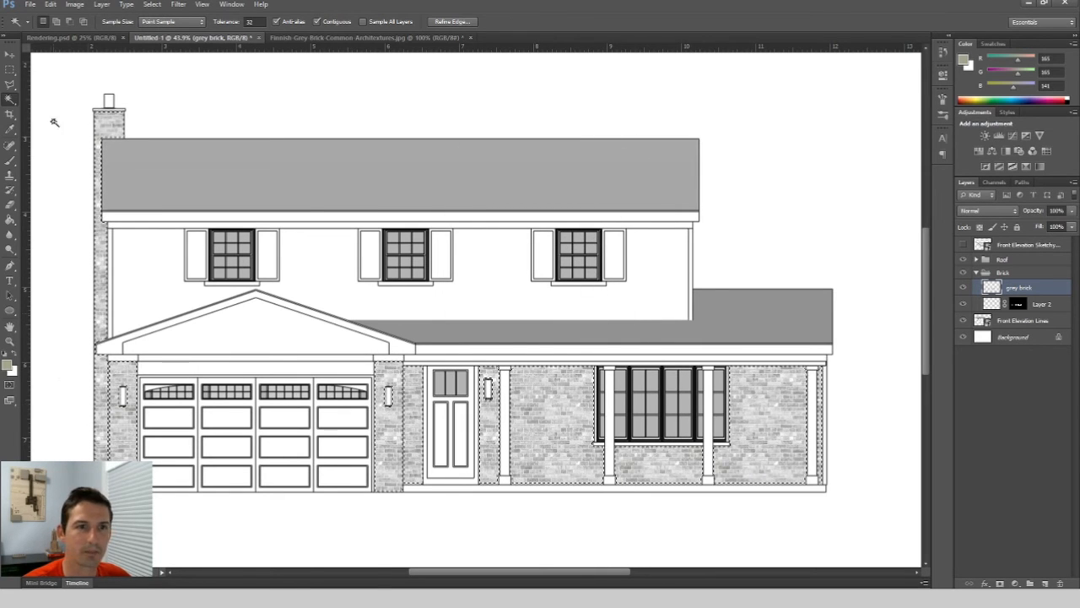
{"action": "key", "text": "ctrl+d"}
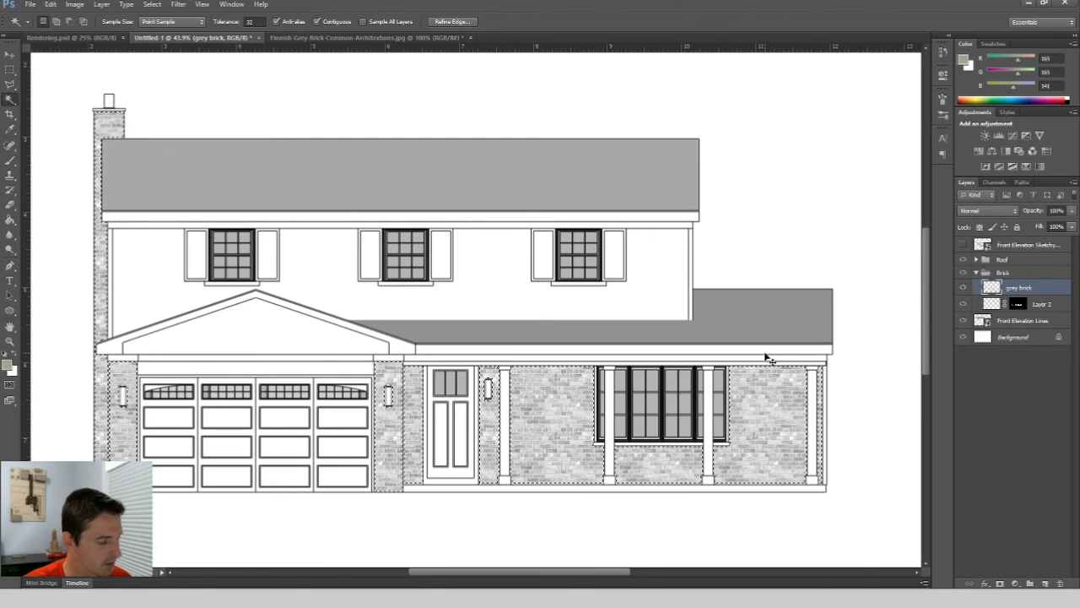
Toggle the grey brick layer's visibility to compare the fill, and collapse the Brick and Roof groups.
{"action": "left_click", "coordinate": [962, 288]}
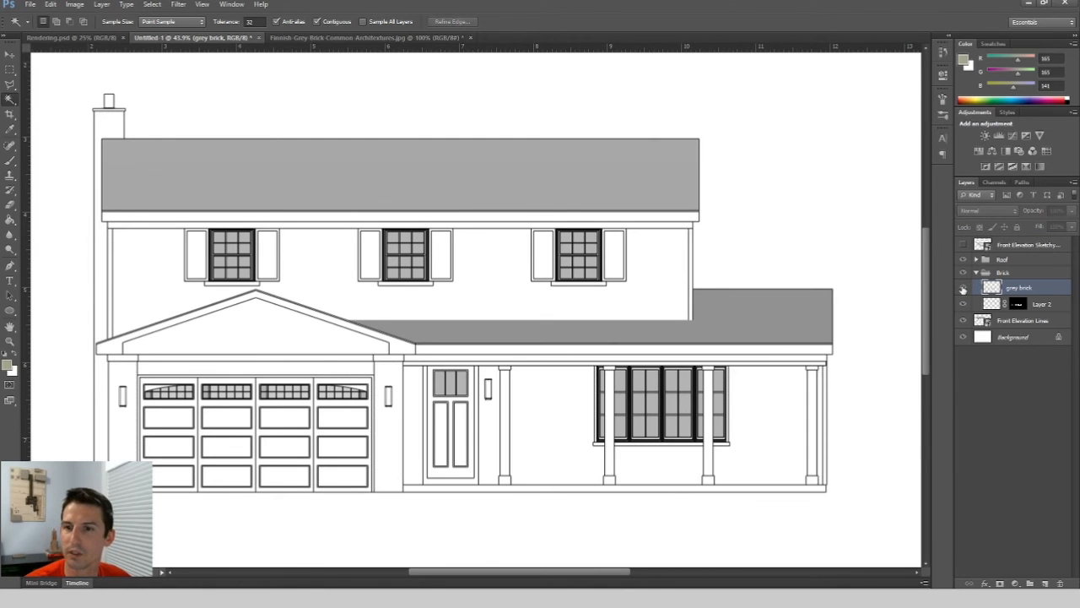
{"action": "left_click", "coordinate": [962, 289]}
{"action": "left_click", "coordinate": [962, 289]}
{"action": "left_click", "coordinate": [962, 289]}
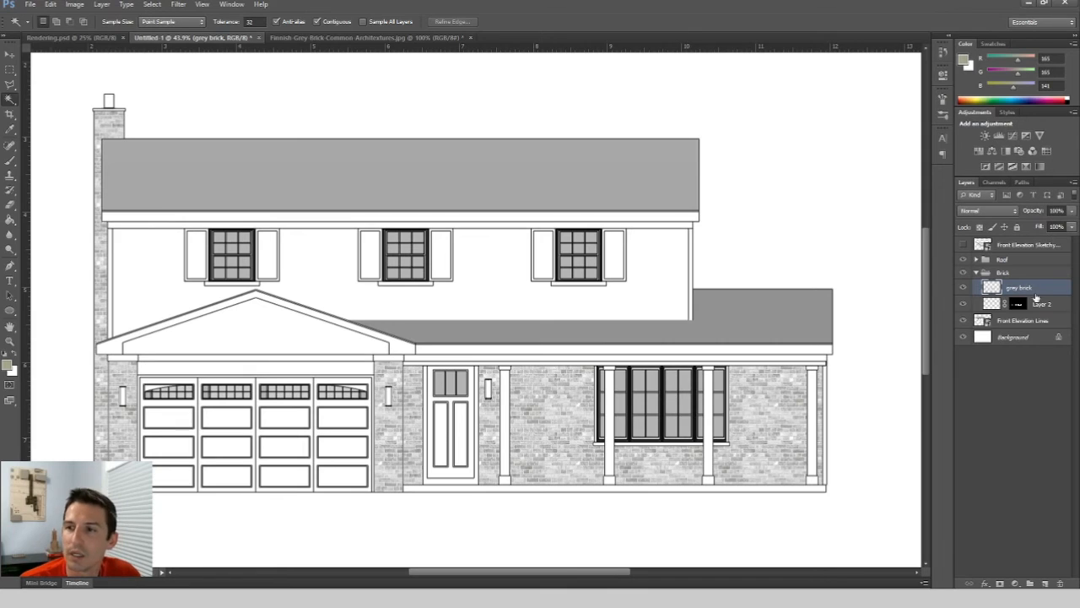
{"action": "left_click", "coordinate": [976, 273]}
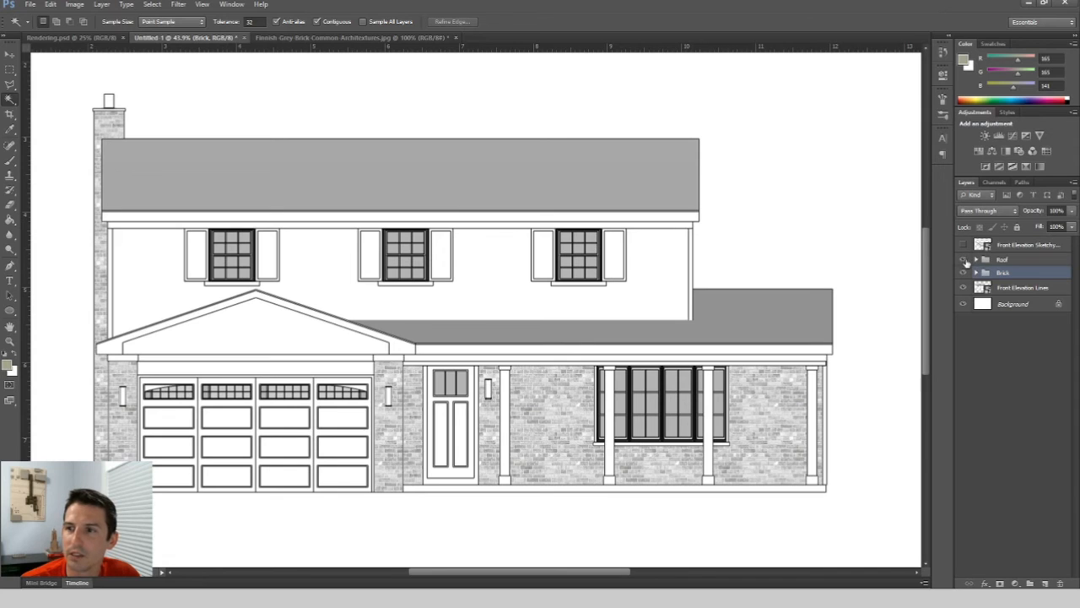
{"action": "left_click", "coordinate": [976, 259]}
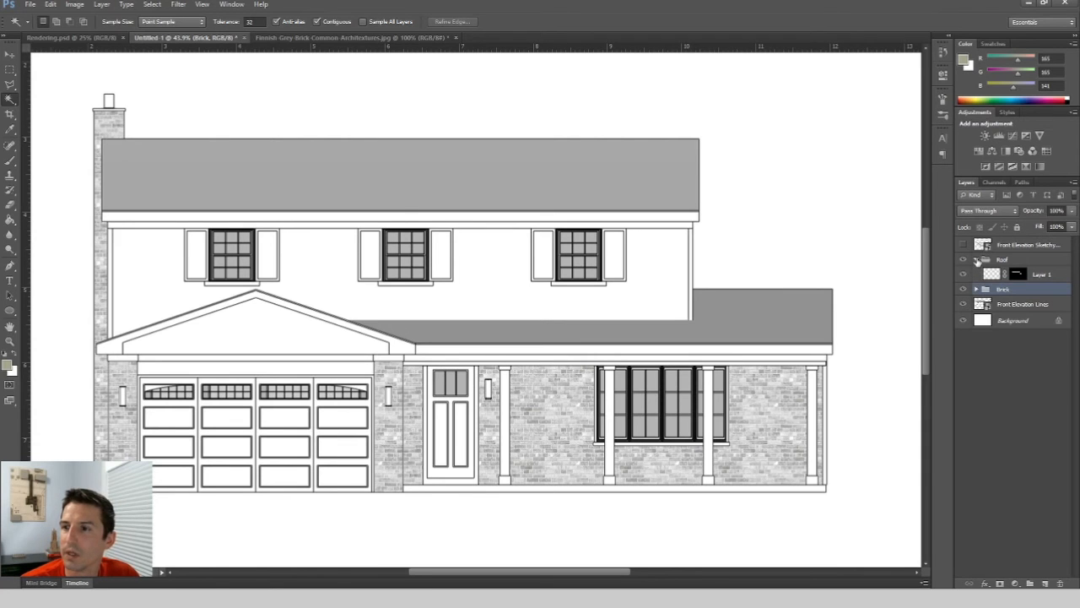
{"action": "left_click", "coordinate": [976, 259]}
Show the Front Elevation Sketchy Lines and Shadows layer and hide the Front Elevation Lines layer.
{"action": "left_click", "coordinate": [963, 245]}
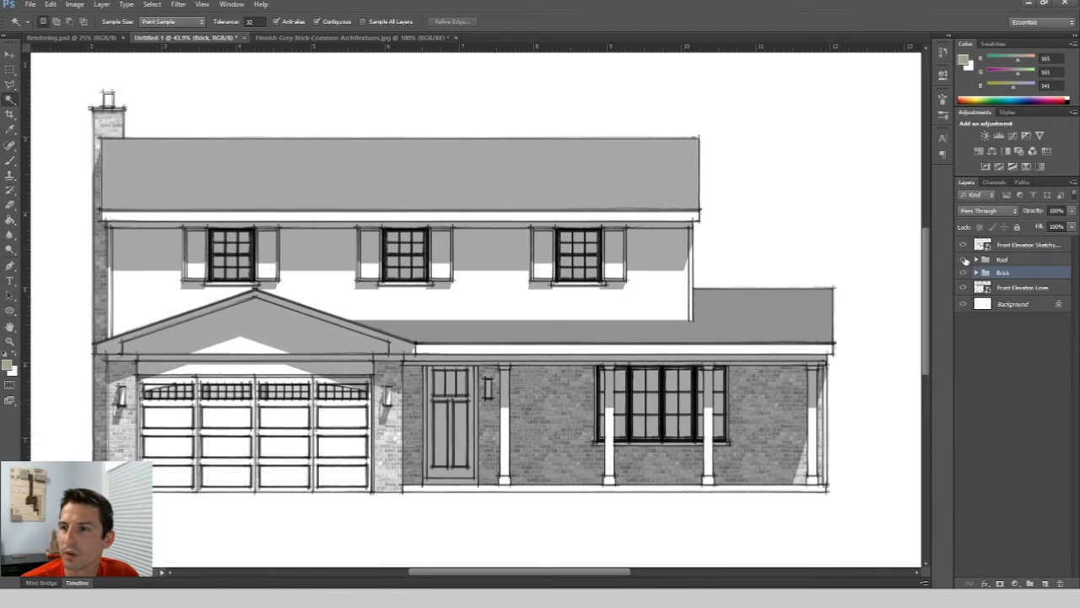
{"action": "left_click", "coordinate": [963, 287]}
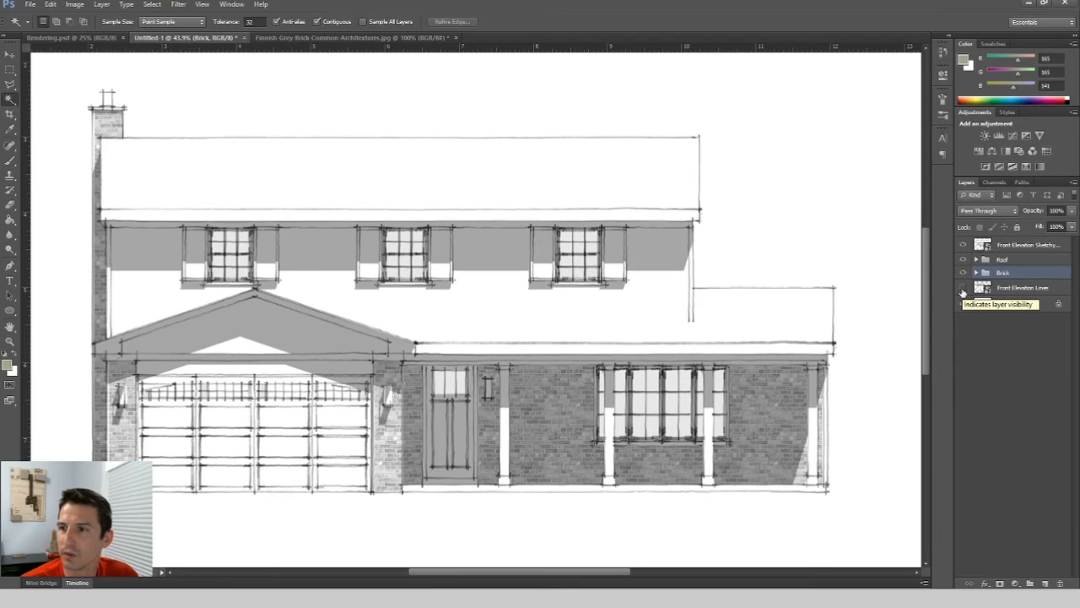
{"action": "left_click", "coordinate": [1051, 397]}
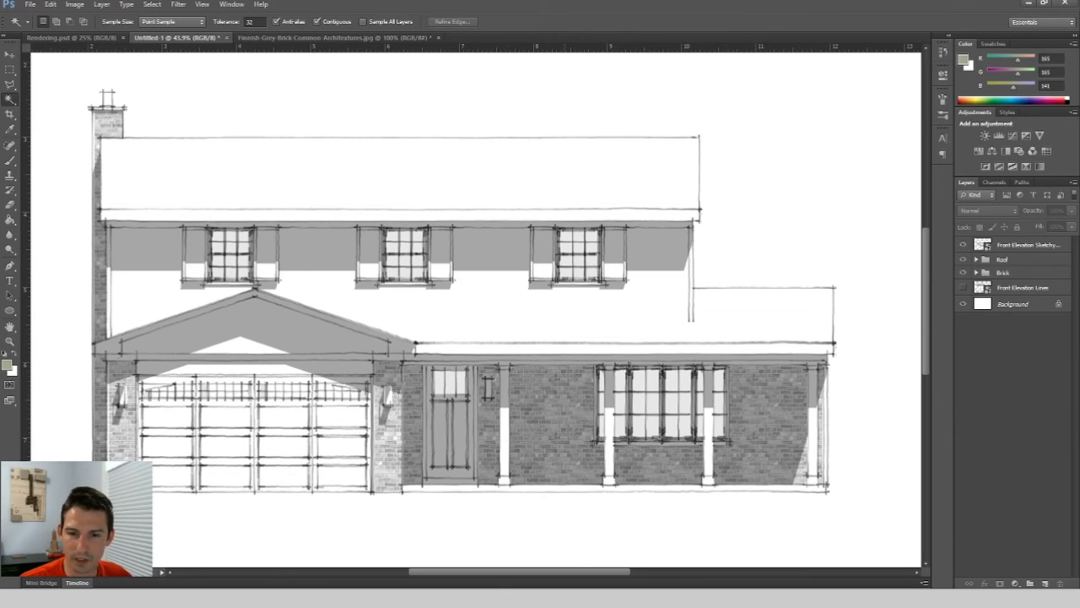
Switch to the Photos app to view the Moment Design rendering example, then close it.
{"action": "key", "text": "alt+Tab"}
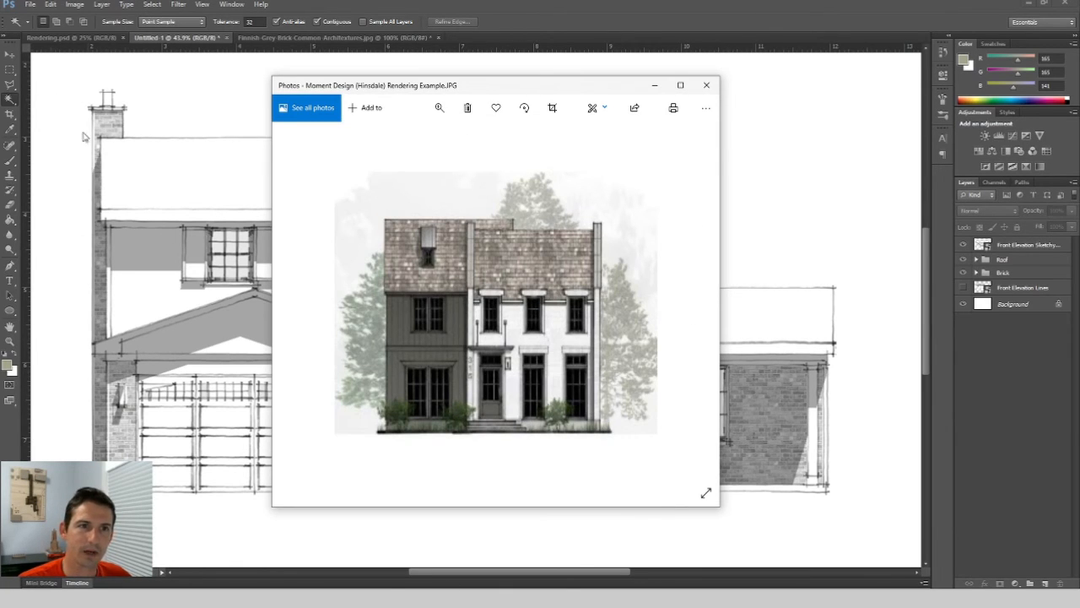
{"action": "left_click", "coordinate": [654, 85]}
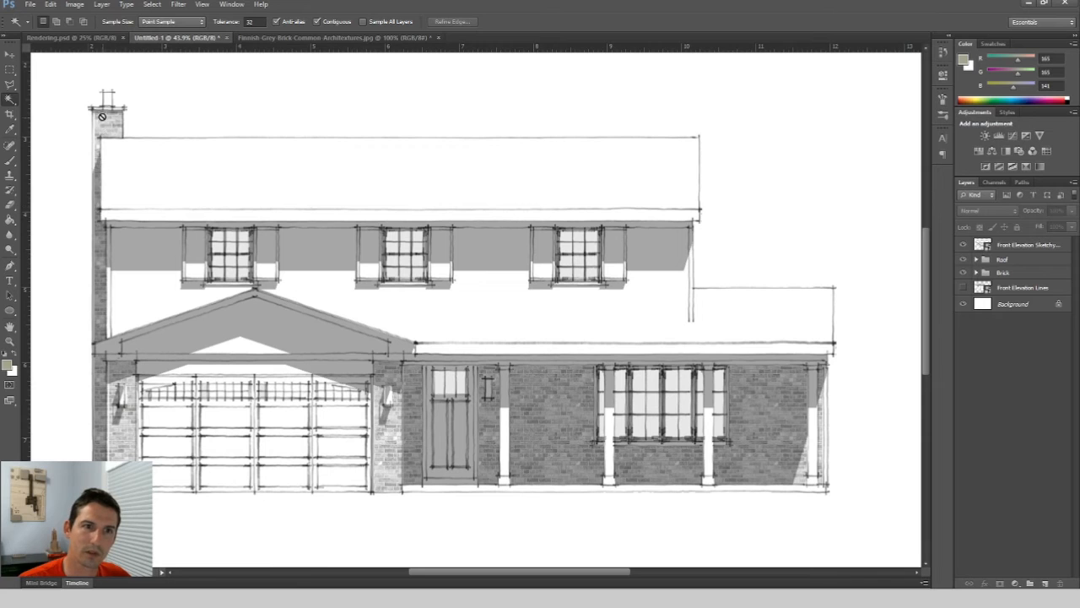
Slightly rescale the Front Elevation Sketchy Lines and Shadows layer with Free Transform to line it up with the drawing.
{"action": "left_click", "coordinate": [1027, 246]}
{"action": "key", "text": "ctrl+t"}
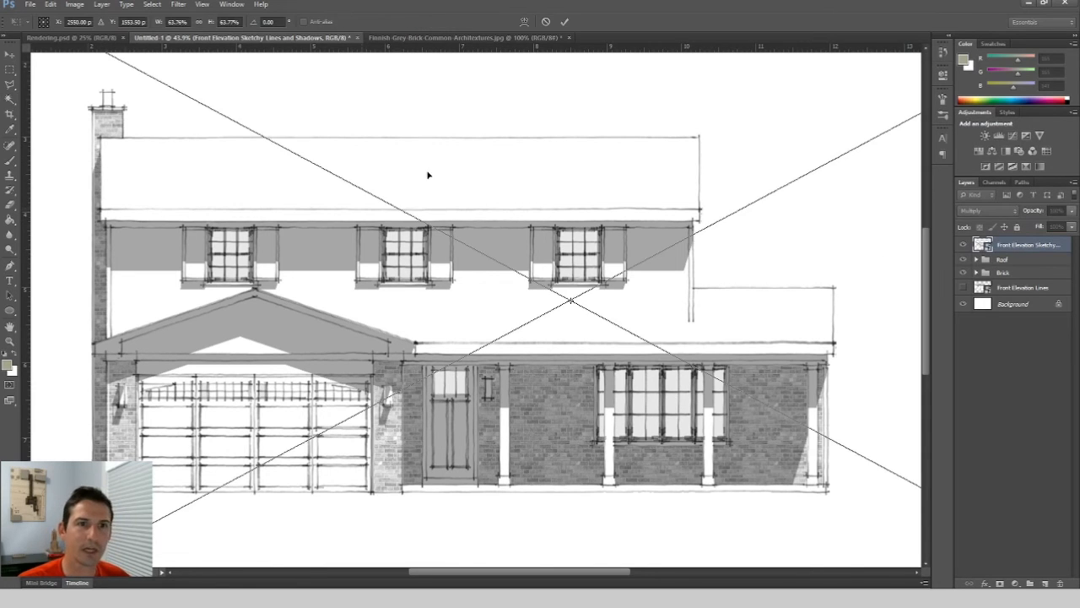
{"action": "scroll", "coordinate": [271, 365], "scroll_direction": "down", "scroll_amount": 3}
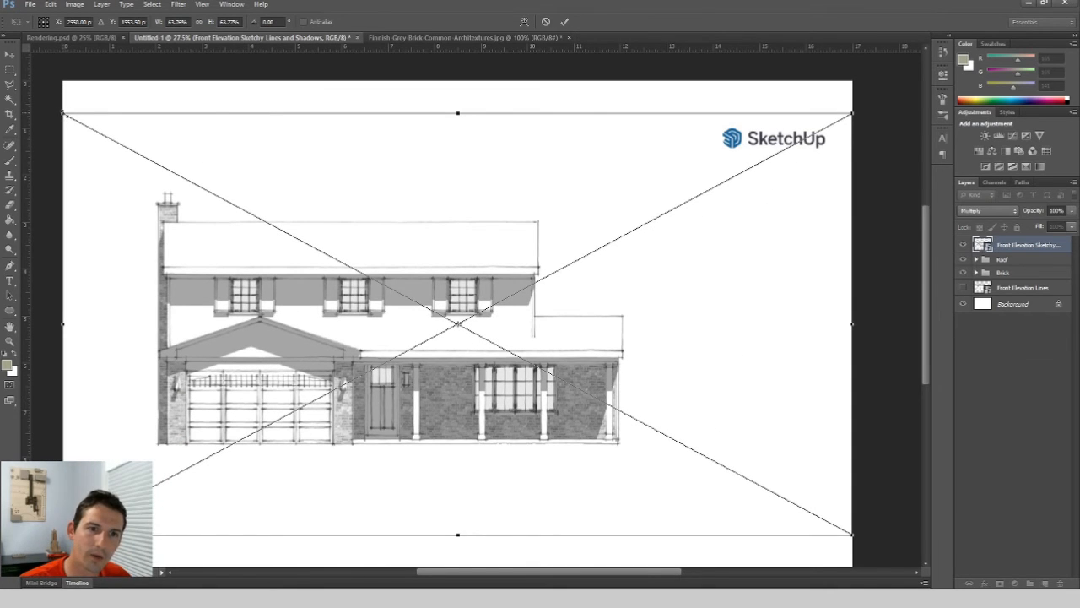
{"action": "left_click_drag", "start_coordinate": [63, 112], "coordinate": [65, 113]}
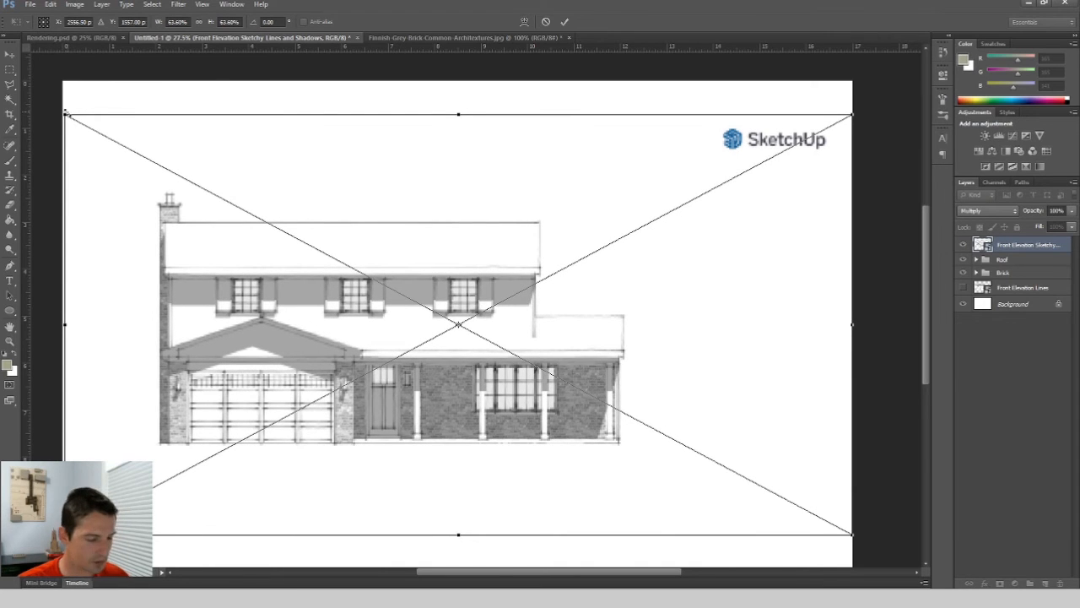
{"action": "key", "text": "Return"}
{"action": "key", "text": "w"}
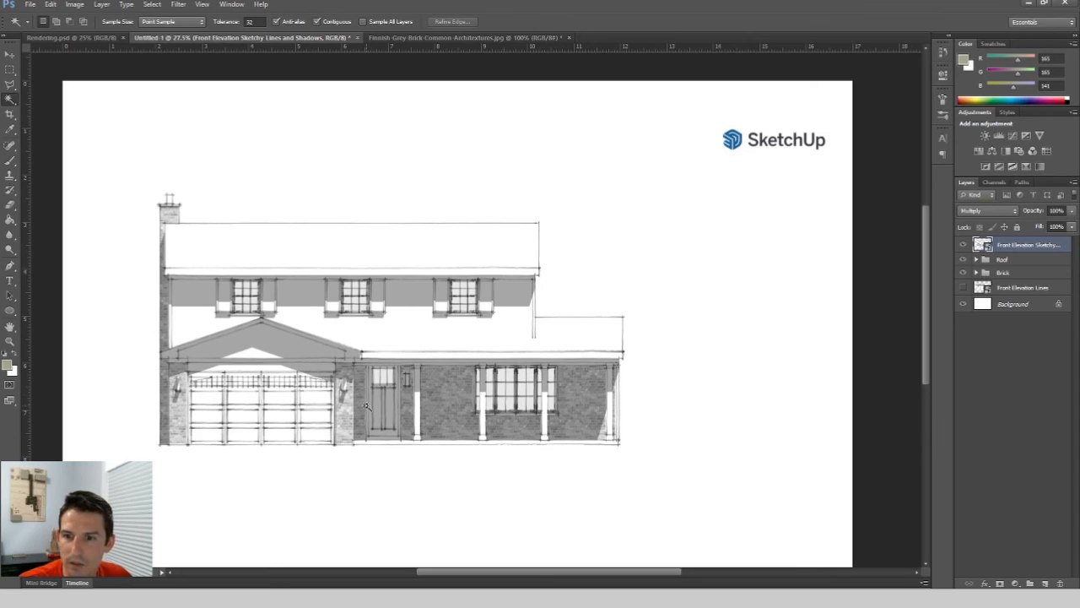
Rasterize the Front Elevation Sketchy Lines and Shadows layer.
{"action": "scroll", "coordinate": [407, 429], "scroll_direction": "up", "scroll_amount": 3}
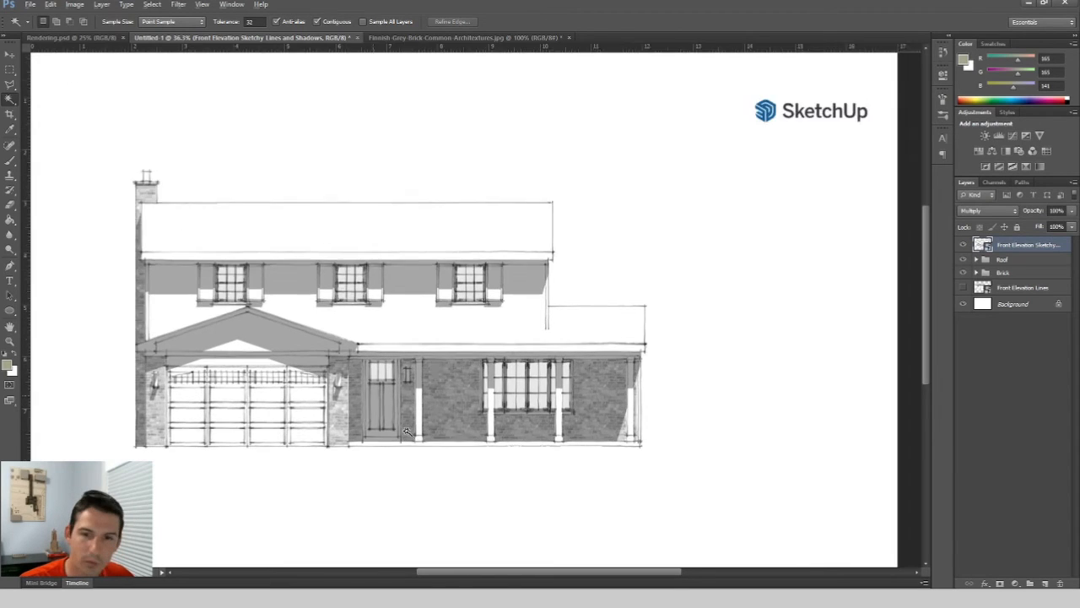
{"action": "scroll", "coordinate": [376, 377], "scroll_direction": "down", "scroll_amount": 5}
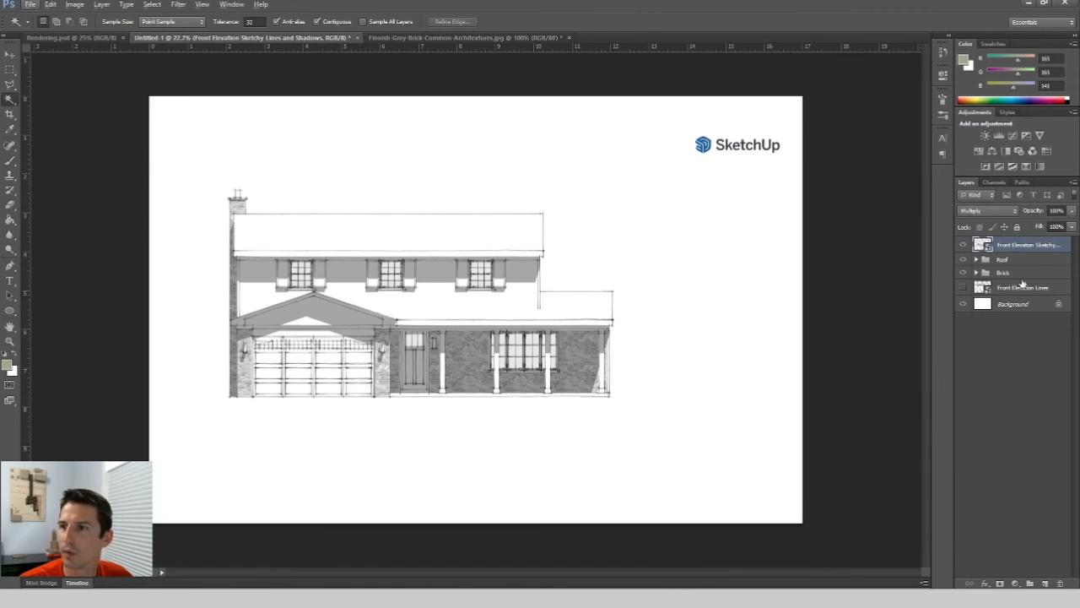
{"action": "right_click", "coordinate": [1012, 246]}
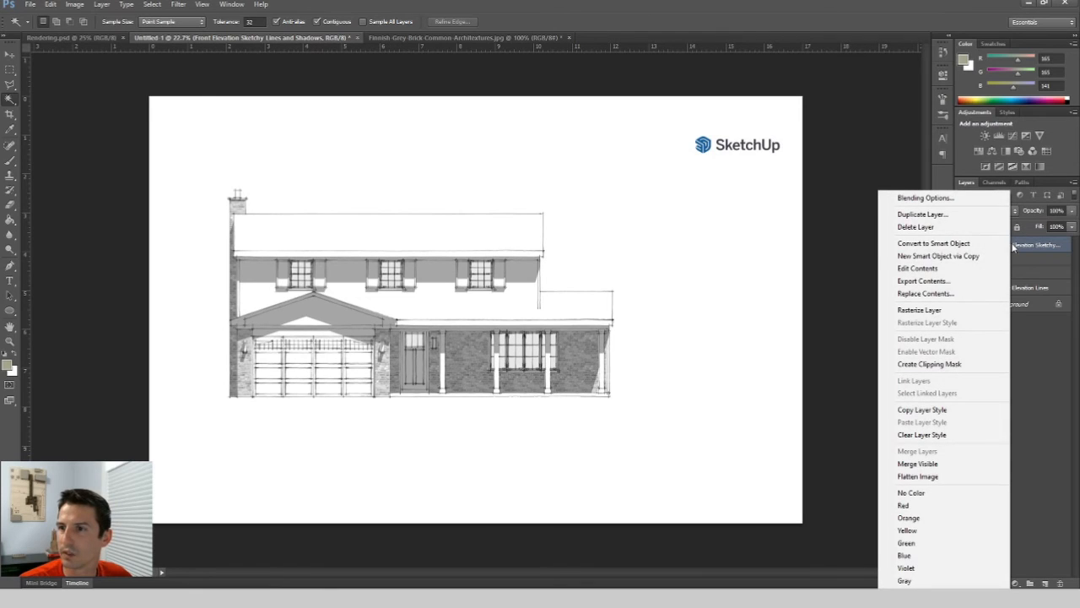
{"action": "left_click", "coordinate": [917, 310]}
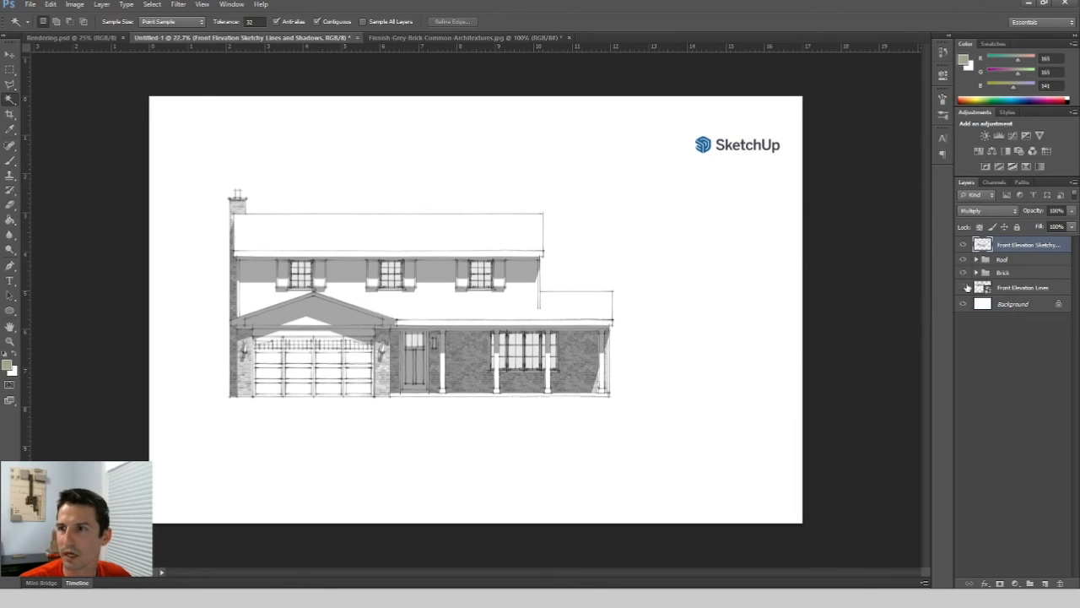
Delete the SketchUp logo from the sketchy layer with a rectangular selection, then step back to undo the deletion.
{"action": "left_click", "coordinate": [10, 70]}
{"action": "left_click_drag", "start_coordinate": [670, 125], "coordinate": [868, 191]}
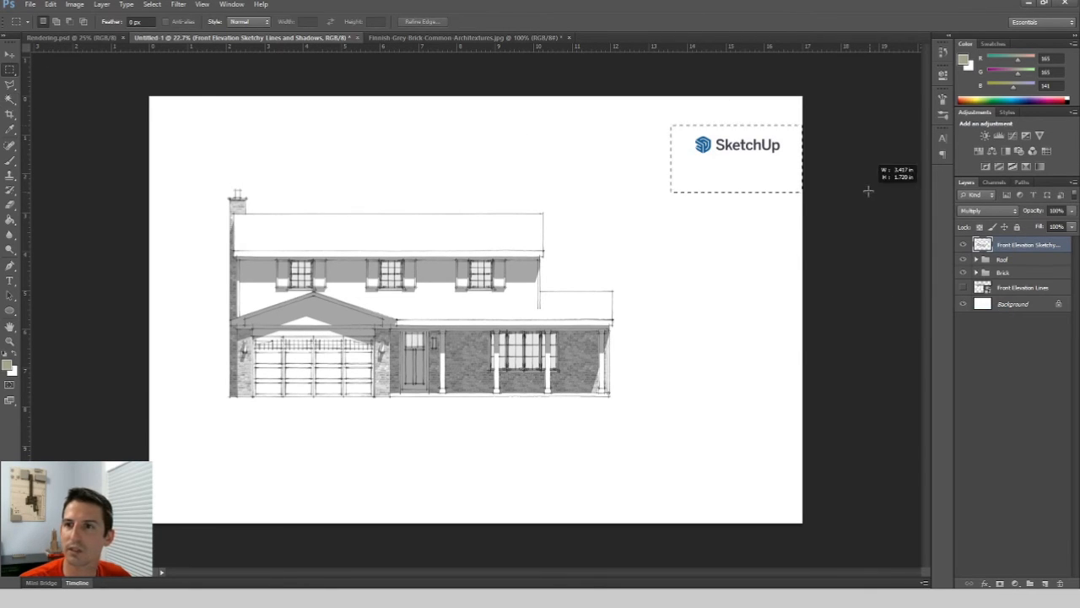
{"action": "key", "text": "Delete"}
{"action": "key", "text": "ctrl+d"}
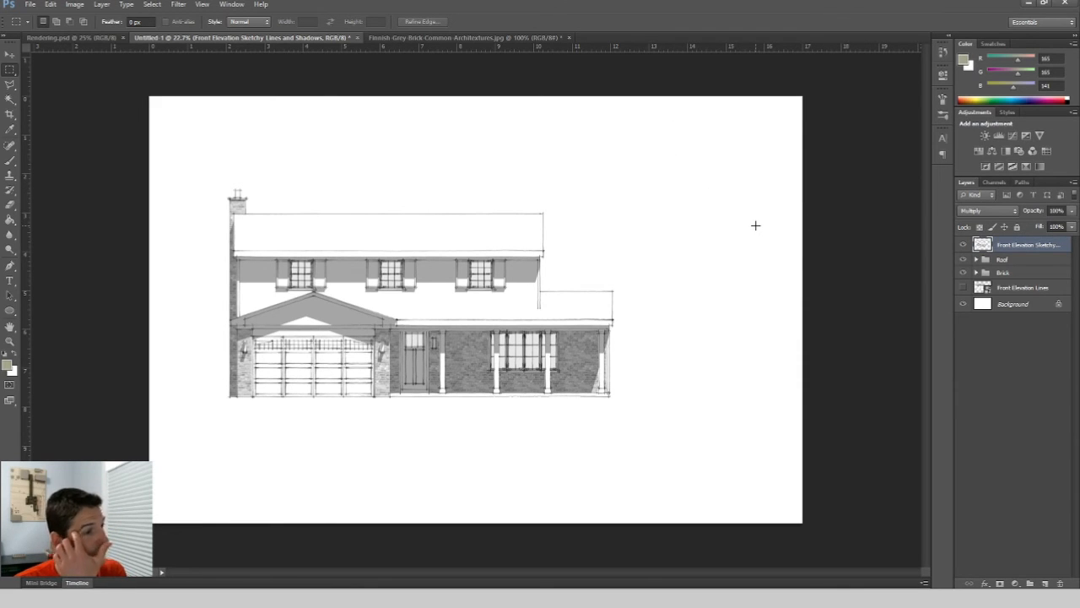
{"action": "key", "text": "ctrl+z"}
{"action": "key", "text": "ctrl+z"}
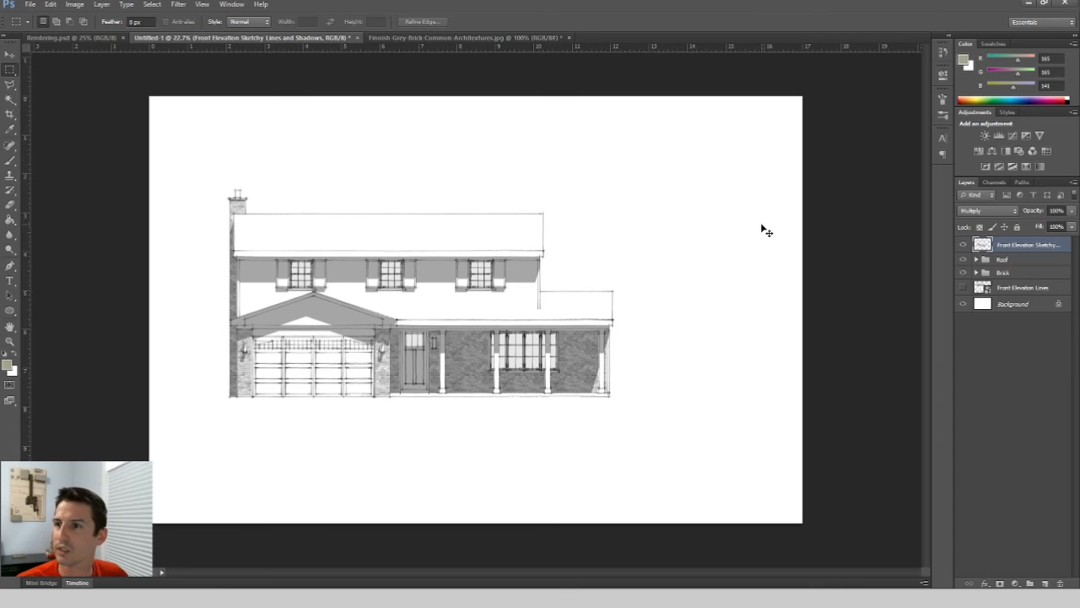
{"action": "key", "text": "ctrl+z"}
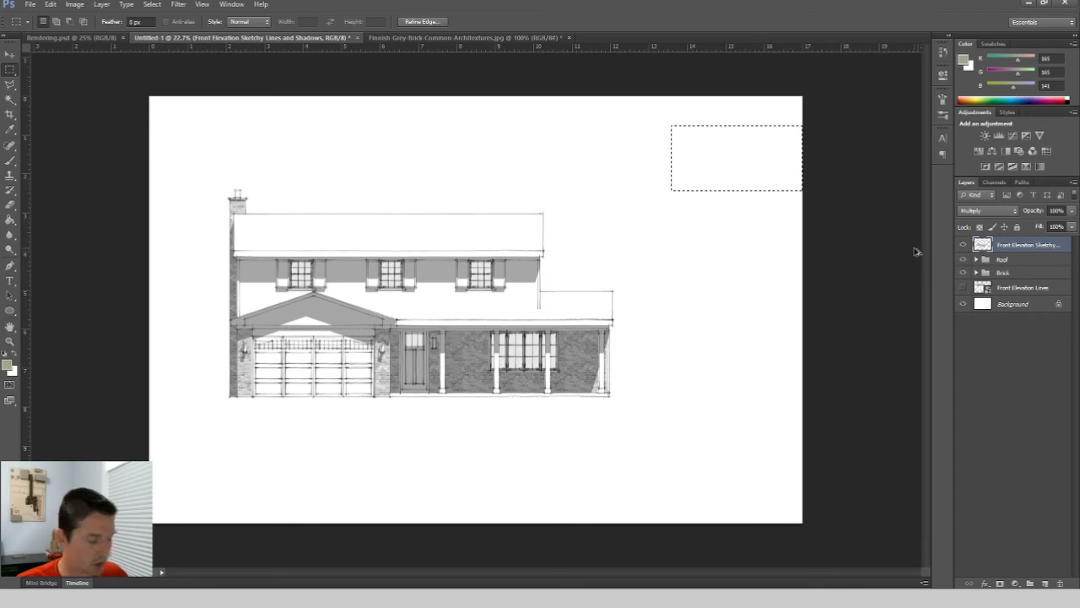
{"action": "key", "text": "ctrl+alt+z"}
{"action": "key", "text": "ctrl+alt+z"}
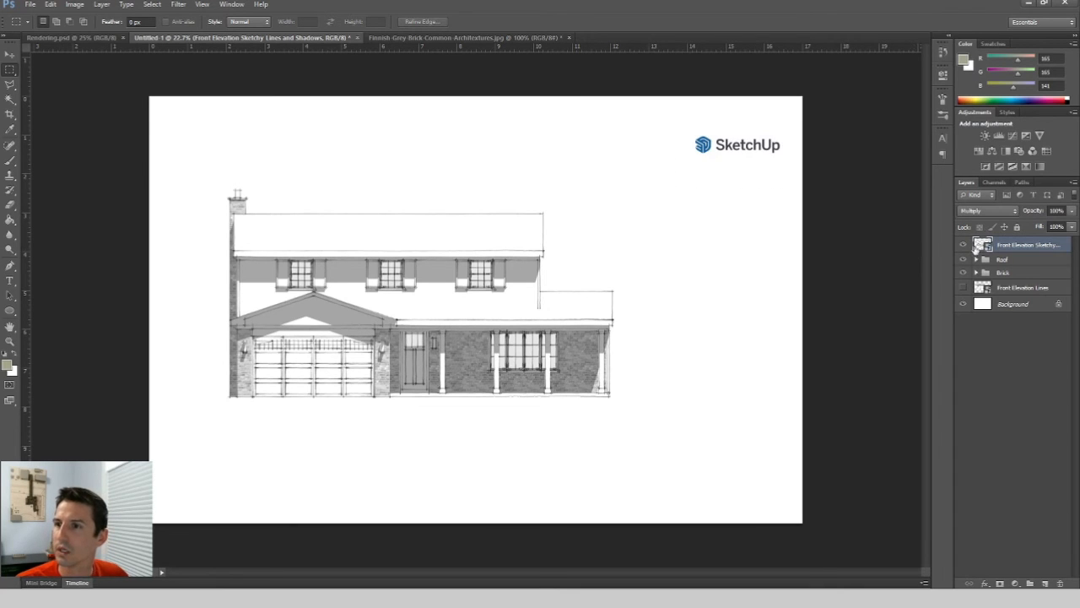
Add a layer mask to the sketchy lines layer from a rectangle around the house, hiding the SketchUp logo.
{"action": "right_click", "coordinate": [981, 245]}
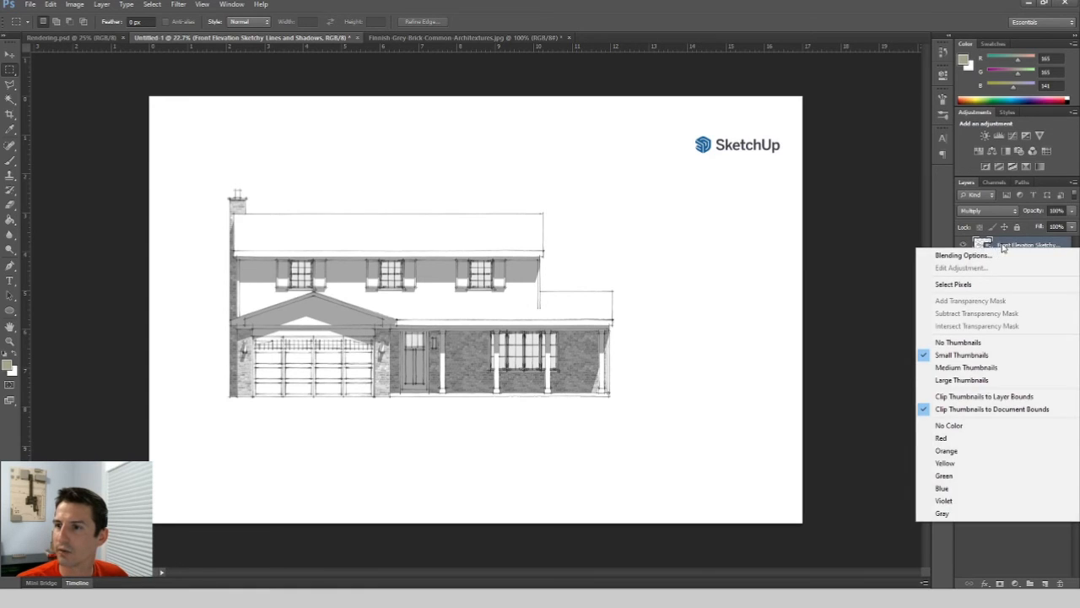
{"action": "right_click", "coordinate": [1004, 246]}
{"action": "left_click", "coordinate": [1059, 384]}
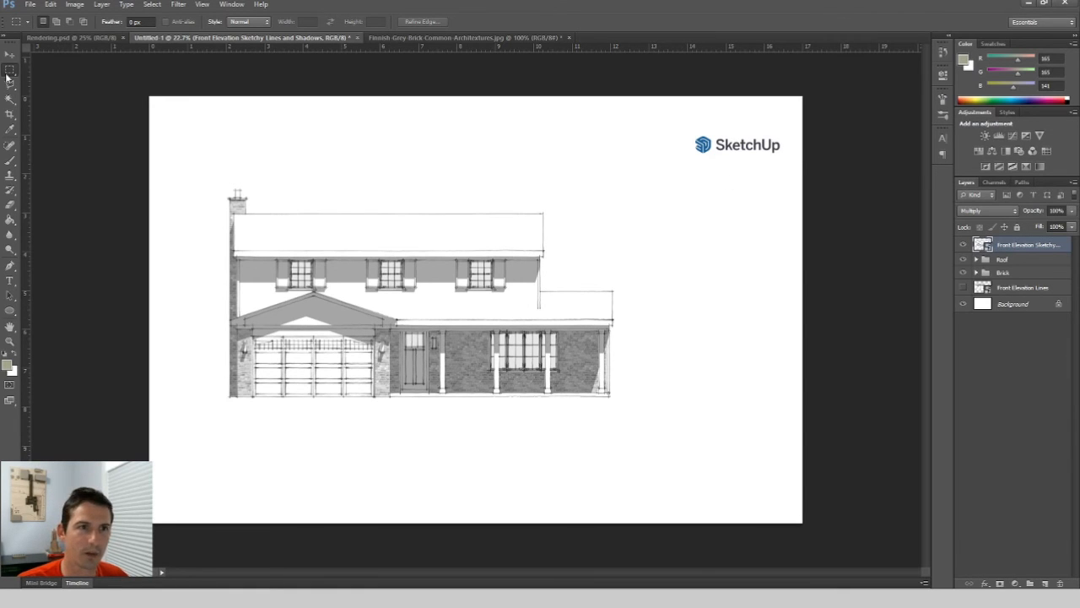
{"action": "mouse_move", "coordinate": [206, 180]}
{"action": "left_mouse_down"}
{"action": "mouse_move", "coordinate": [617, 354]}
{"action": "mouse_move", "coordinate": [625, 408]}
{"action": "left_mouse_up"}
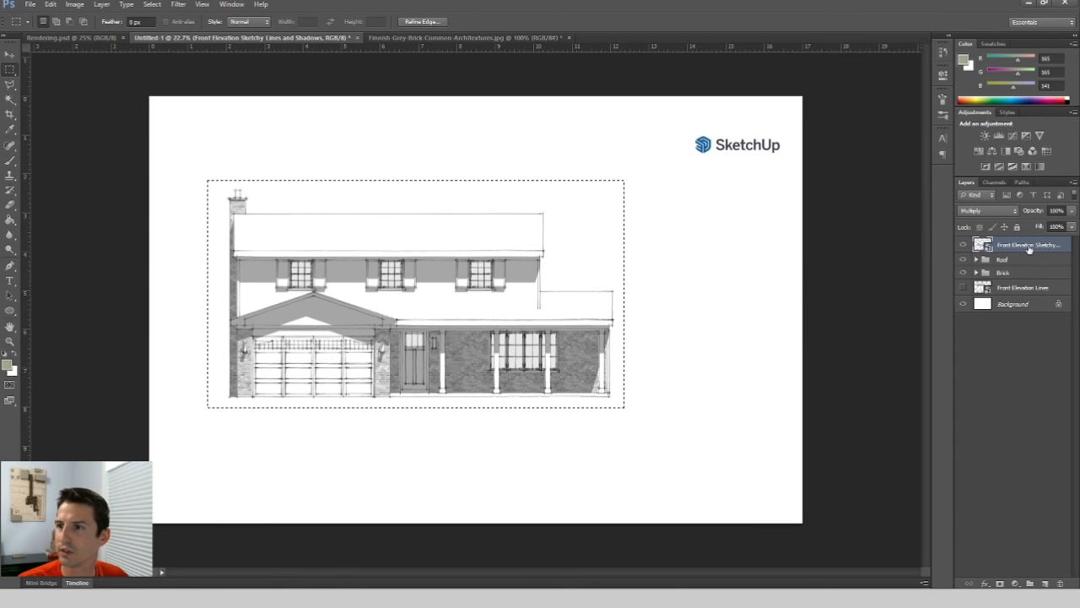
{"action": "left_click", "coordinate": [1000, 584]}
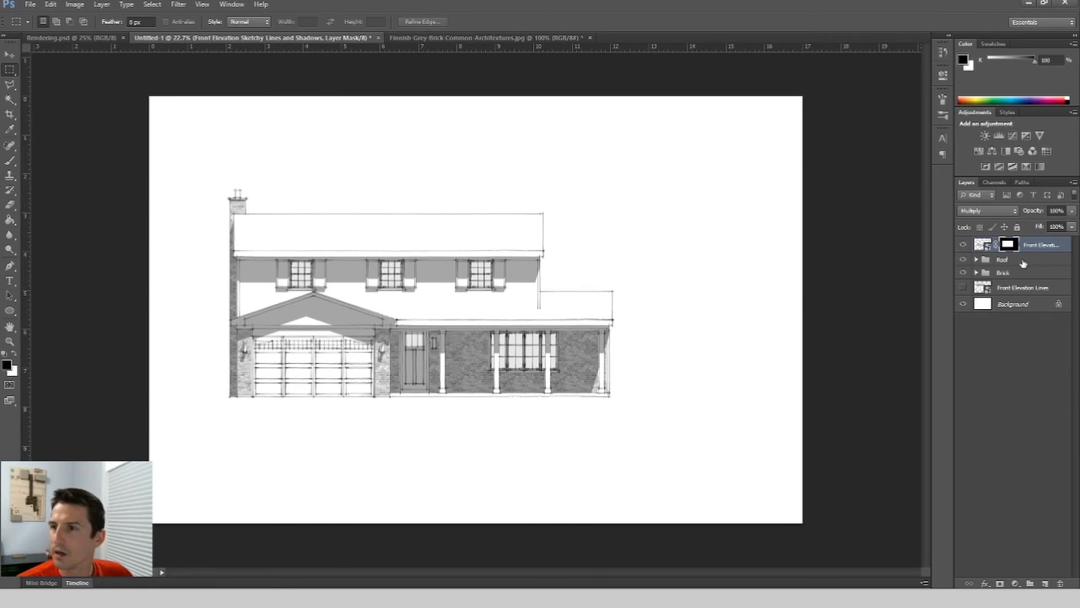
{"action": "left_click", "coordinate": [1030, 384]}
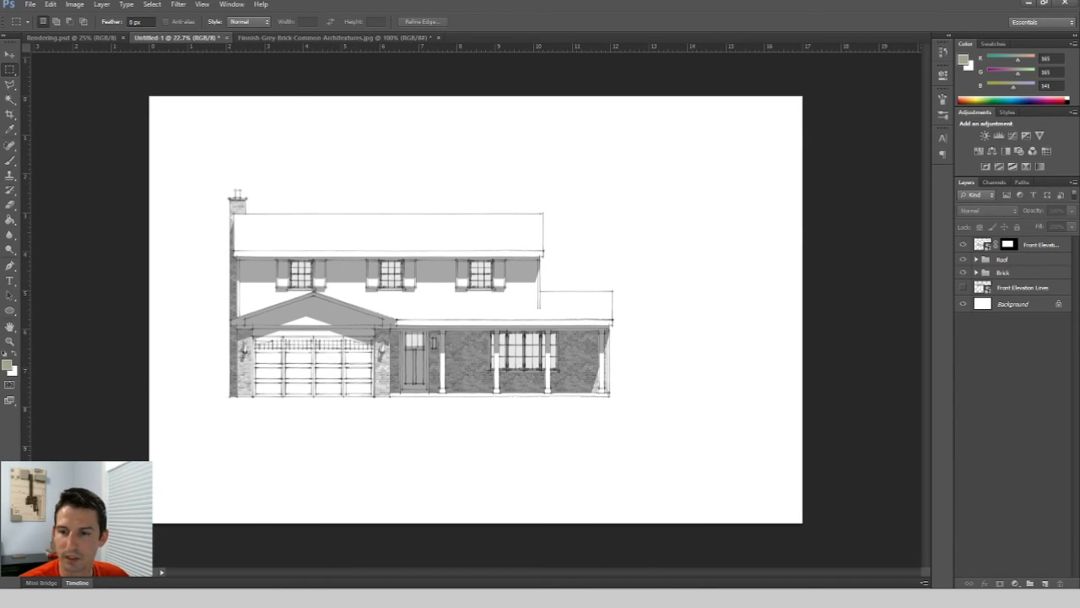
{"action": "left_click", "coordinate": [771, 574]}
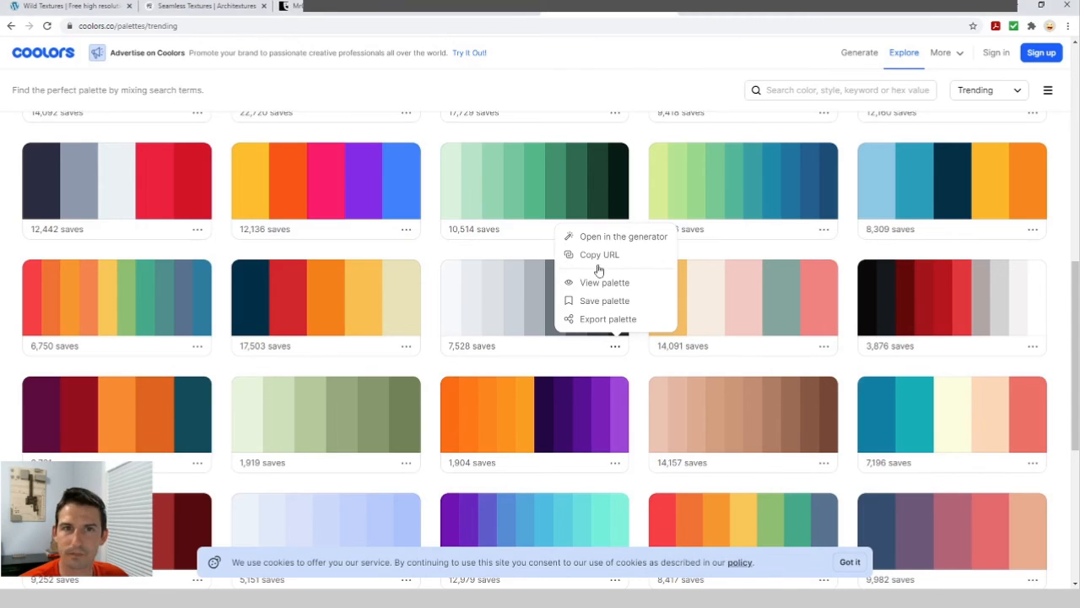
Place the tree - 15 image into the document and position it to the right of the house.
{"action": "left_click", "coordinate": [291, 6]}
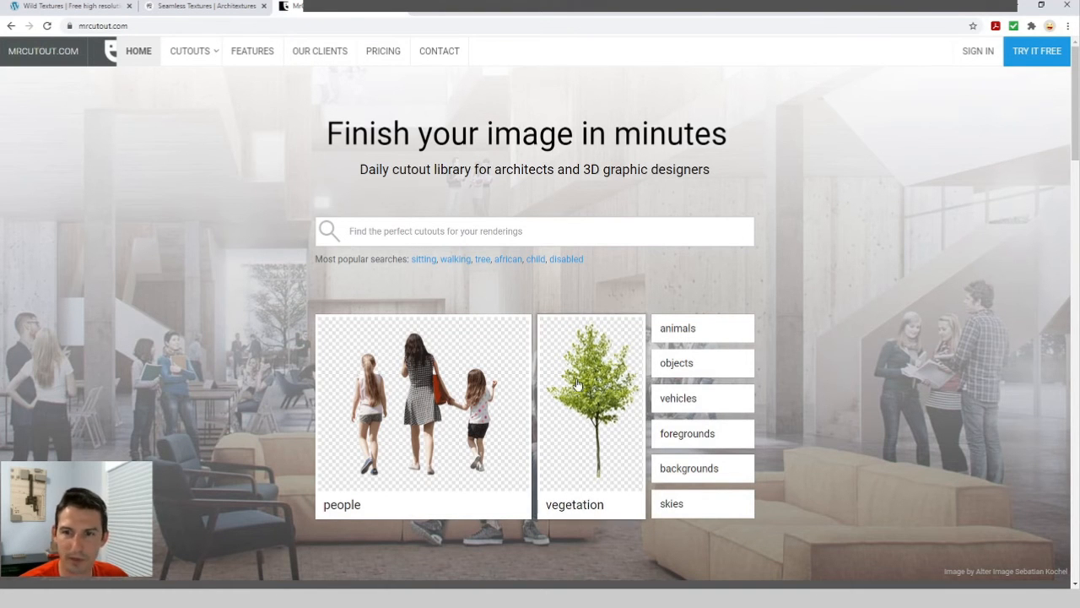
{"action": "left_click", "coordinate": [1018, 5]}
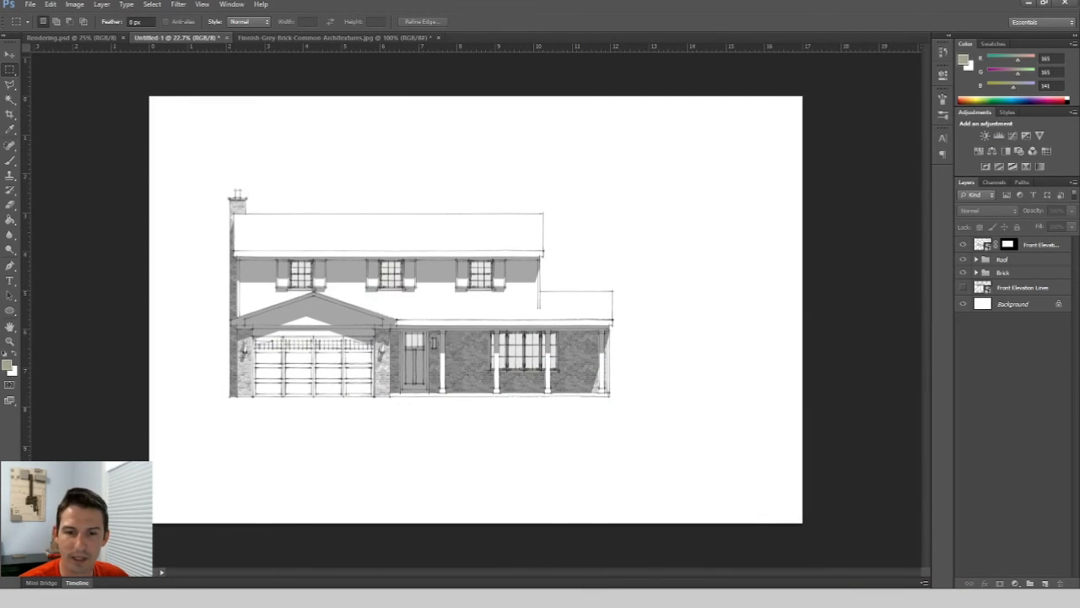
{"action": "mouse_move", "coordinate": [186, 597]}
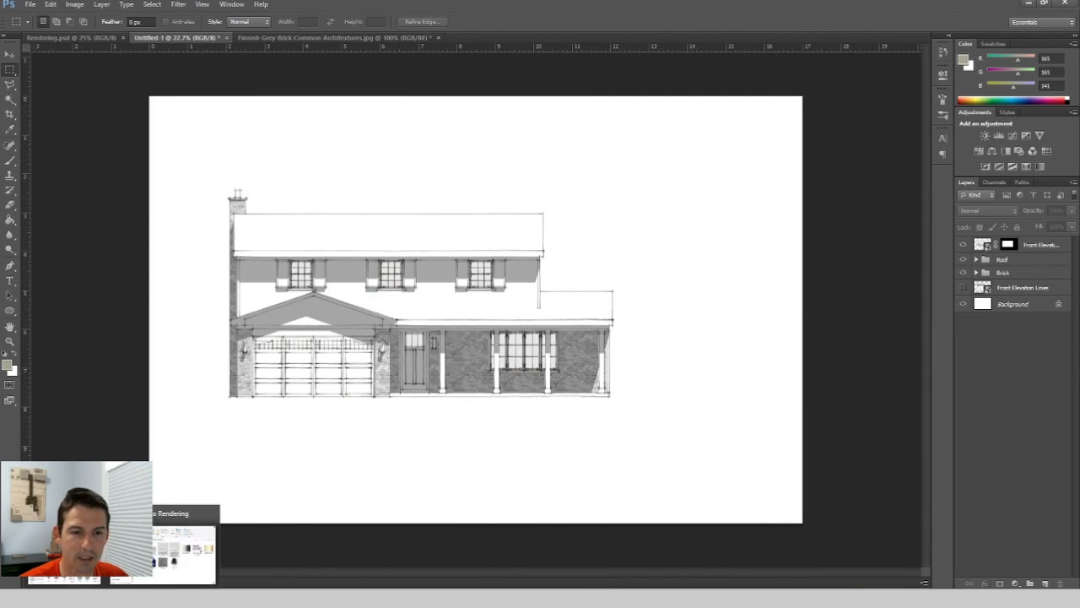
{"action": "left_click", "coordinate": [187, 536]}
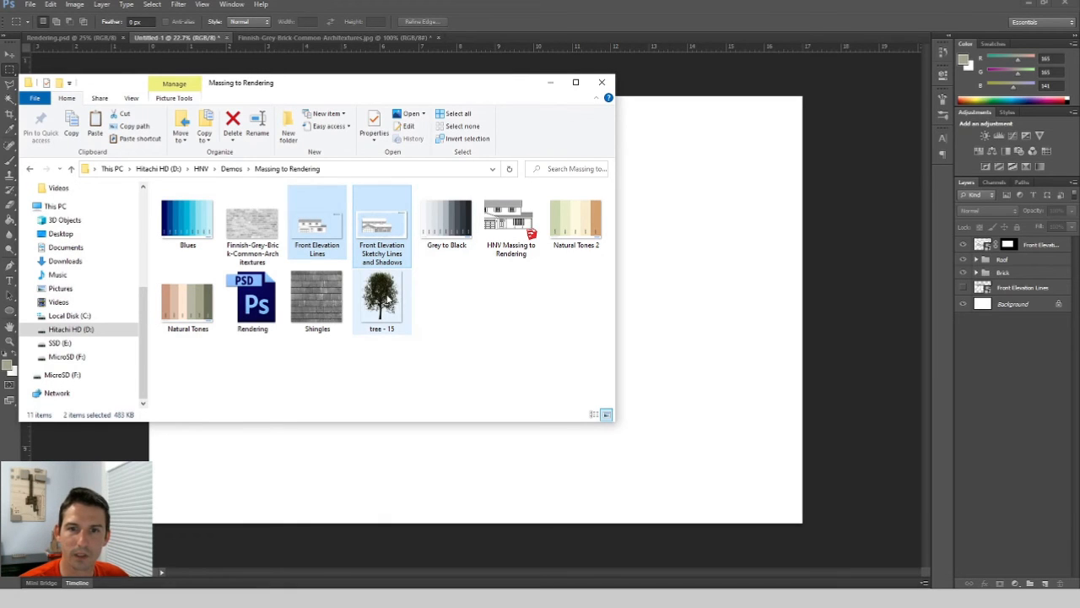
{"action": "left_click_drag", "start_coordinate": [381, 297], "coordinate": [706, 295]}
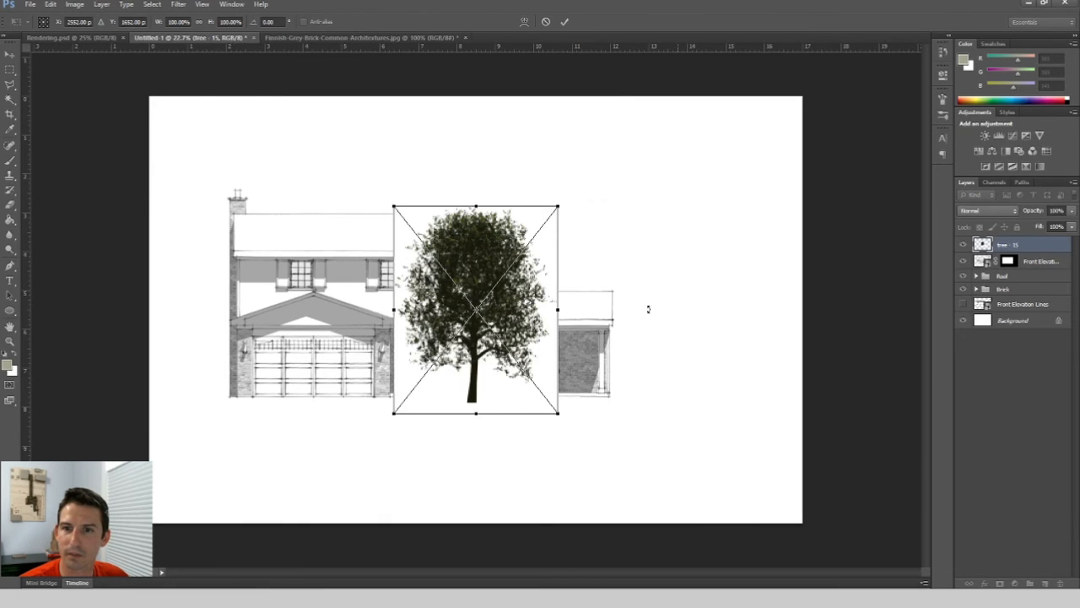
{"action": "left_click_drag", "start_coordinate": [514, 307], "coordinate": [729, 291]}
{"action": "key", "text": "Return"}
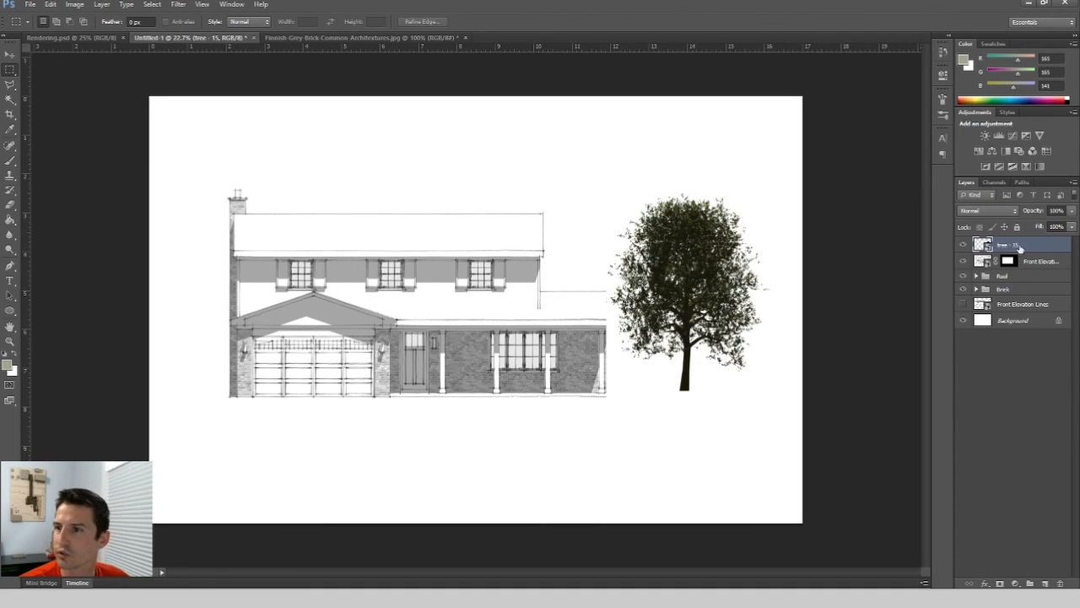
Set the tree layer's blend mode to Multiply and move the tree beside the house's right end.
{"action": "left_click", "coordinate": [10, 54]}
{"action": "left_click_drag", "start_coordinate": [715, 275], "coordinate": [726, 300]}
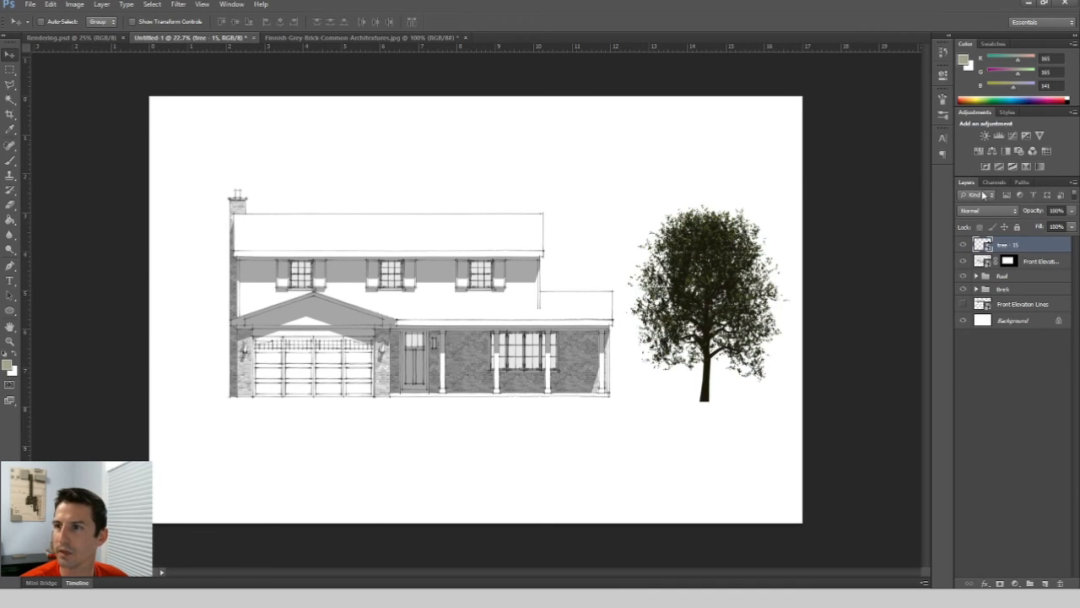
{"action": "left_click_drag", "start_coordinate": [726, 307], "coordinate": [688, 301]}
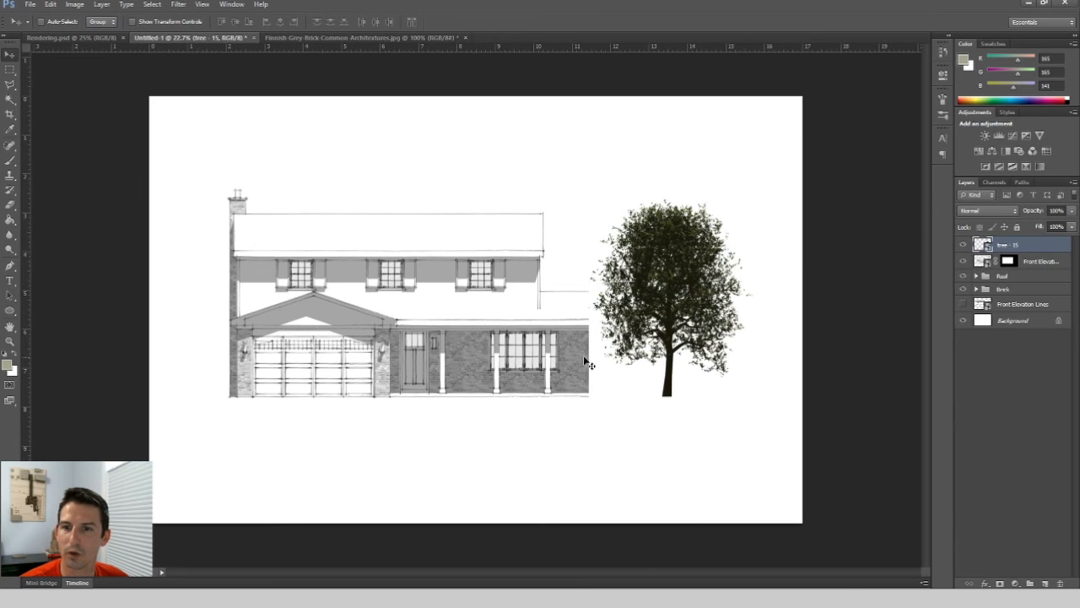
{"action": "left_click", "coordinate": [987, 210]}
{"action": "left_click", "coordinate": [979, 250]}
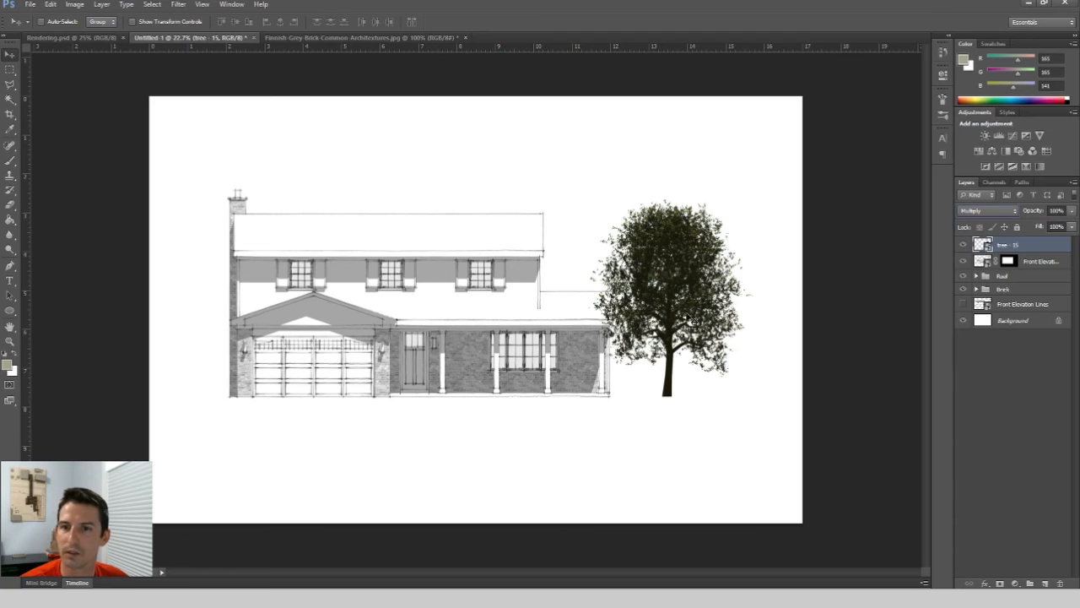
{"action": "left_click_drag", "start_coordinate": [692, 309], "coordinate": [715, 316]}
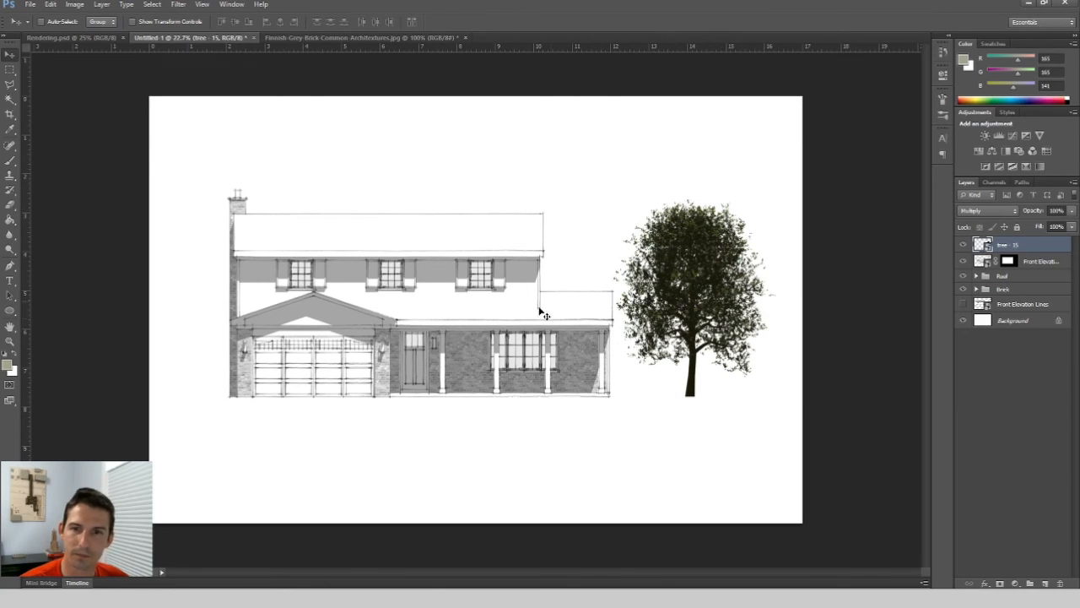
Shift the tree further right, trying its layer below the elevation layers before returning it to the top.
{"action": "left_click_drag", "start_coordinate": [1043, 244], "coordinate": [1042, 295]}
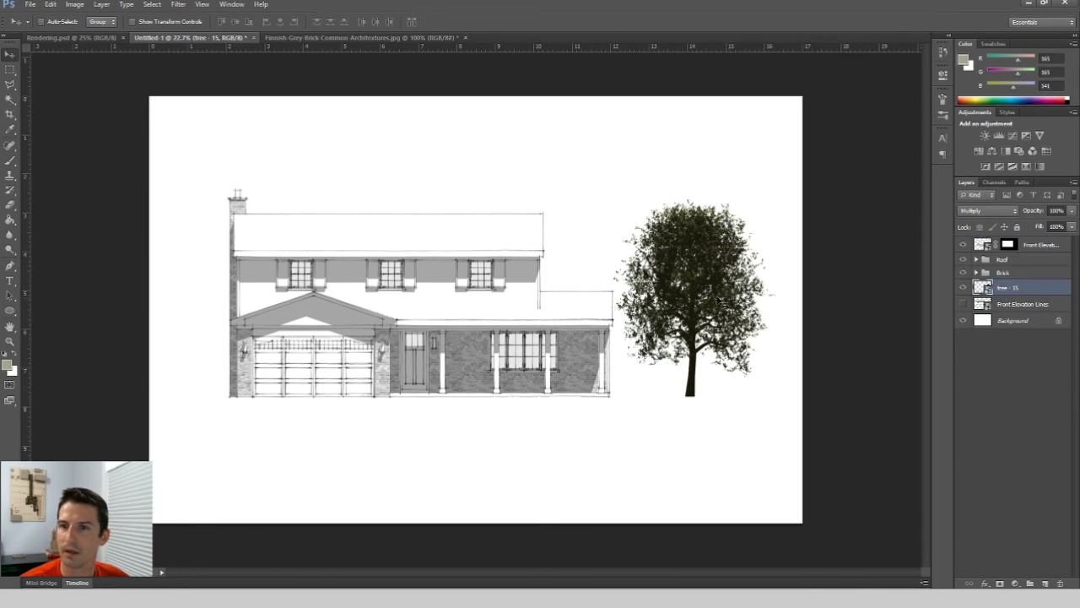
{"action": "left_click_drag", "start_coordinate": [715, 301], "coordinate": [753, 310]}
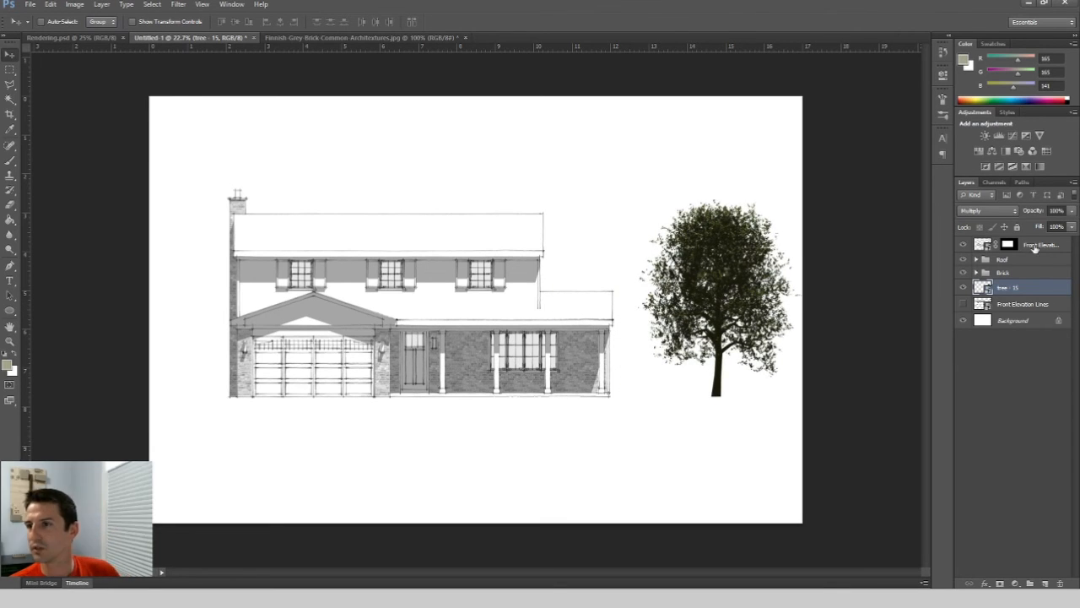
{"action": "left_click", "coordinate": [1009, 247]}
{"action": "left_click", "coordinate": [1035, 288]}
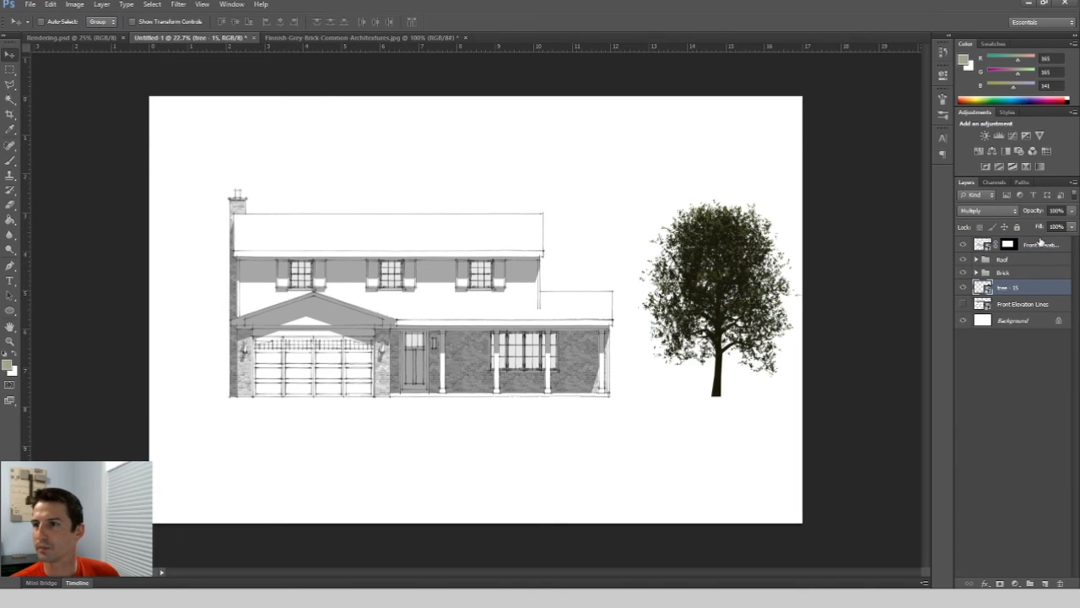
{"action": "key", "text": "space"}
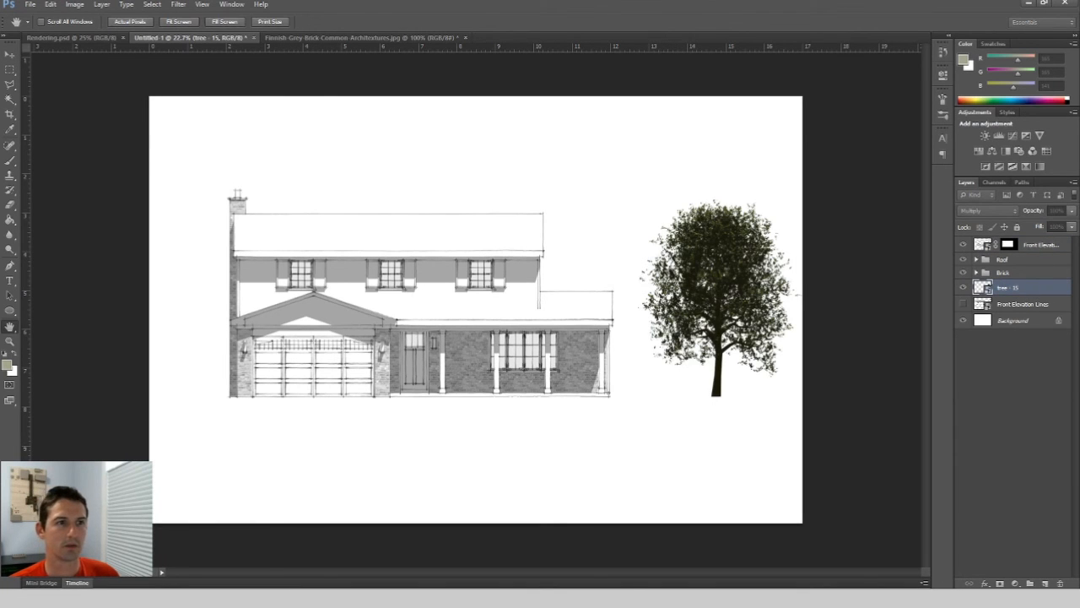
{"action": "key", "text": "Escape"}
{"action": "left_click_drag", "start_coordinate": [1044, 271], "coordinate": [1044, 239]}
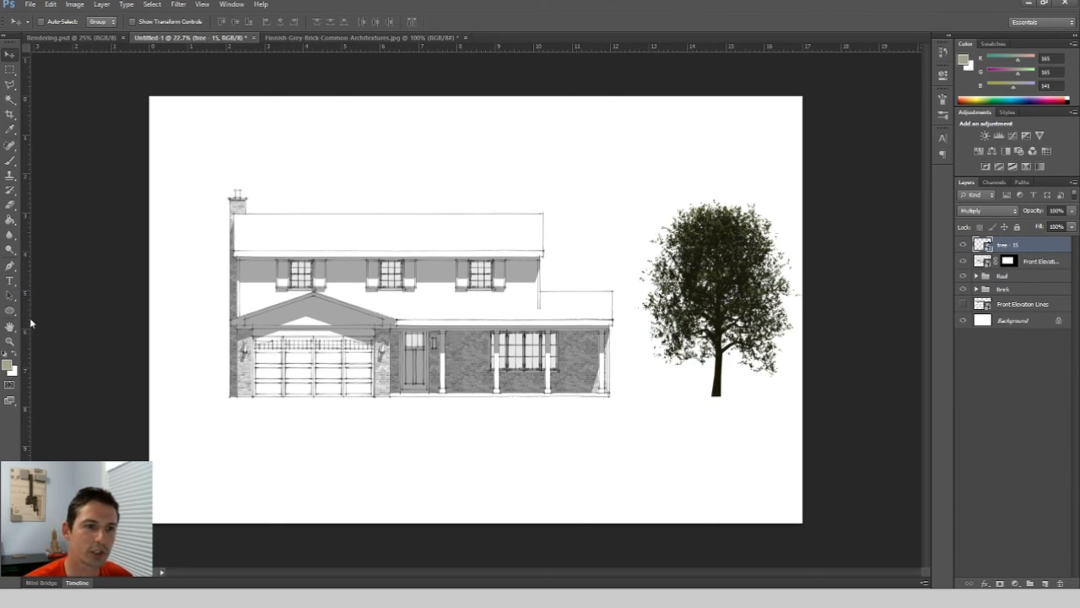
Switch to the Brush tool and set the foreground colour to near-black 090d0c.
{"action": "left_click", "coordinate": [10, 160]}
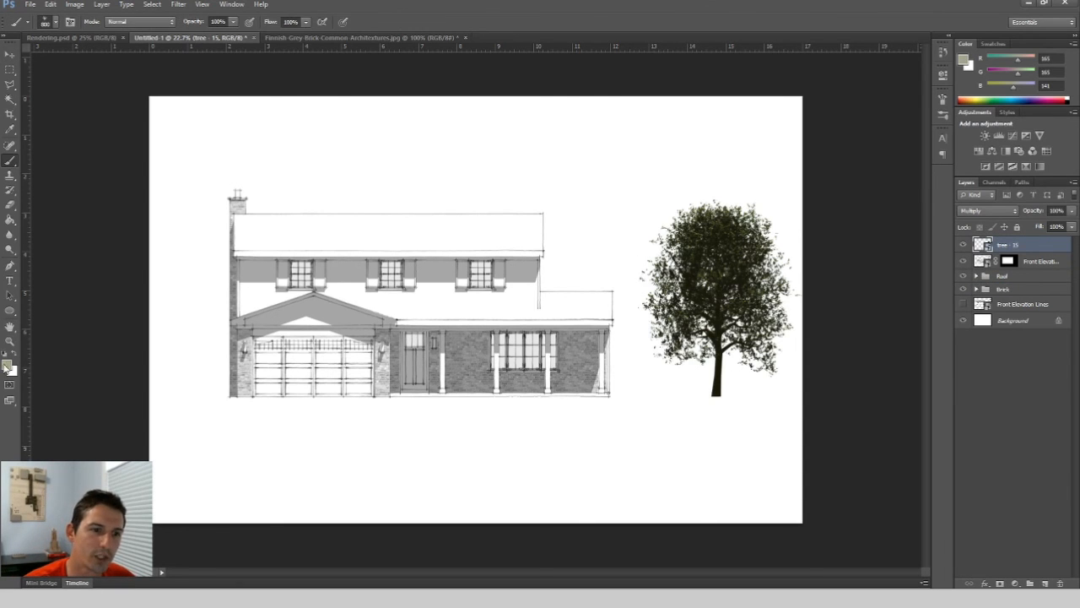
{"action": "left_click", "coordinate": [14, 356]}
{"action": "left_click", "coordinate": [8, 366]}
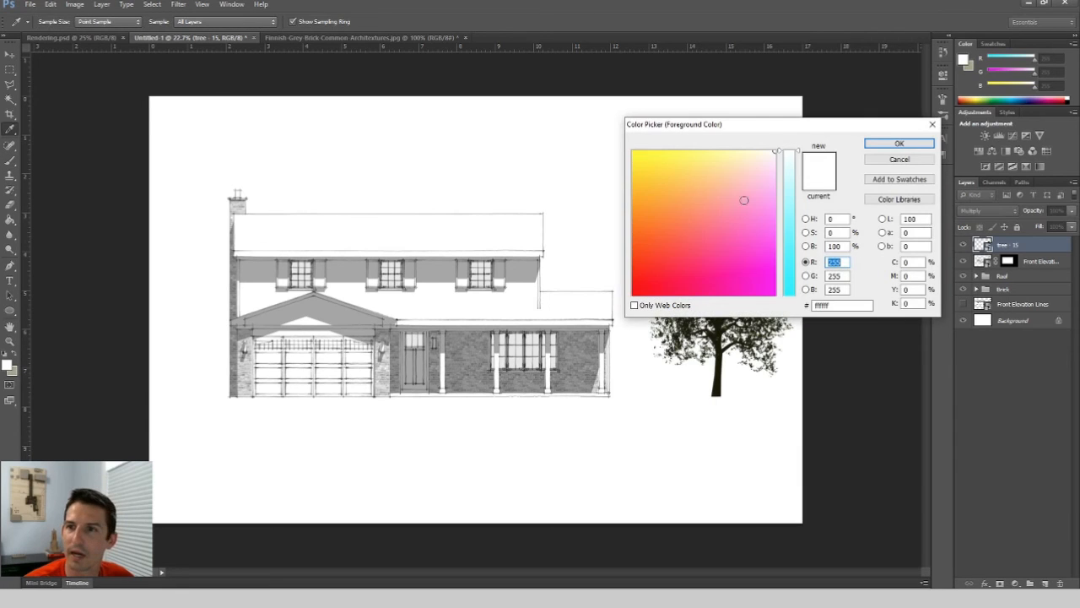
{"action": "left_click_drag", "start_coordinate": [793, 234], "coordinate": [770, 301]}
{"action": "left_click_drag", "start_coordinate": [664, 284], "coordinate": [639, 289]}
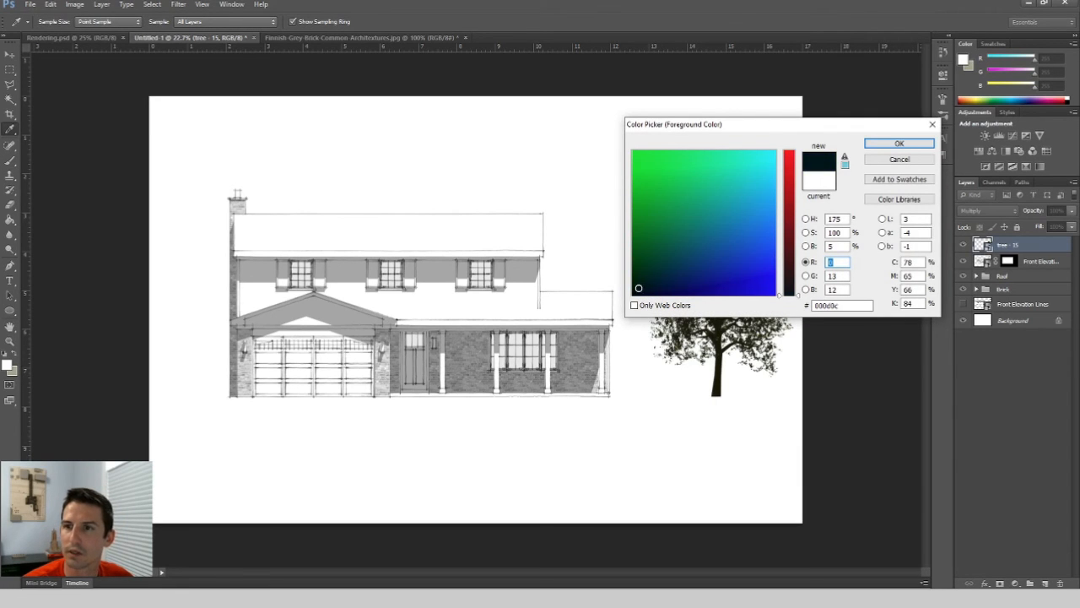
{"action": "left_click", "coordinate": [899, 144]}
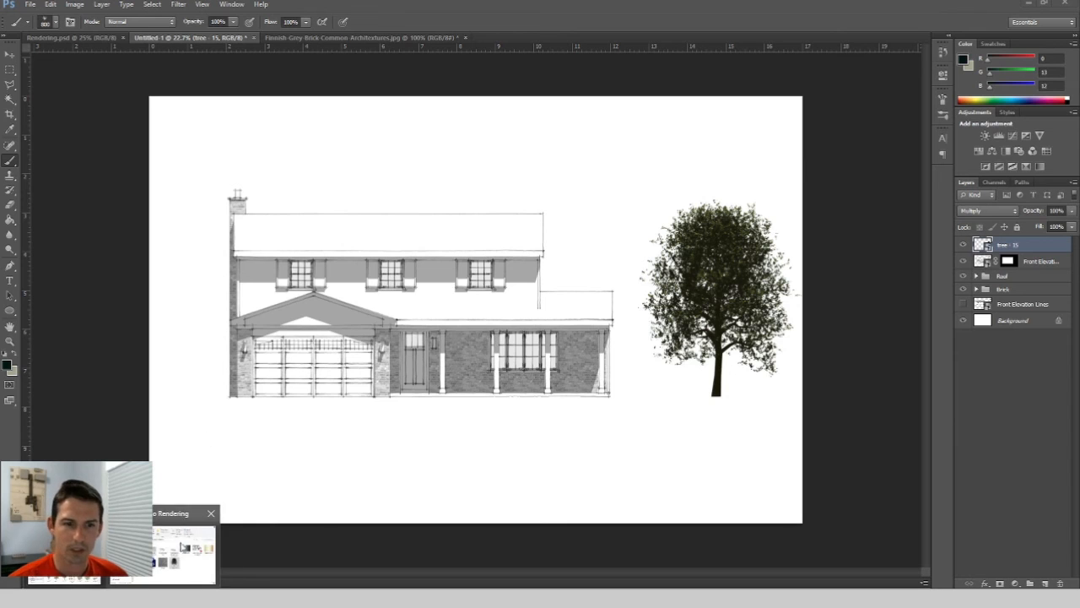
Place the Grey to Black palette image over the canvas and move its layer just above Background.
{"action": "left_click", "coordinate": [183, 550]}
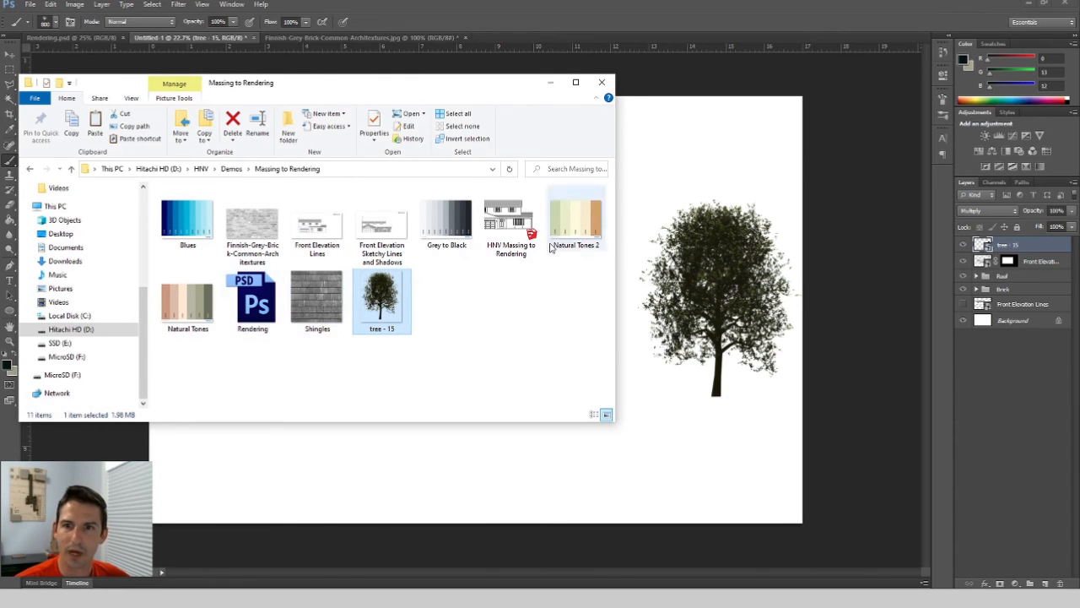
{"action": "left_click", "coordinate": [446, 226]}
{"action": "left_click_drag", "start_coordinate": [667, 423], "coordinate": [686, 434]}
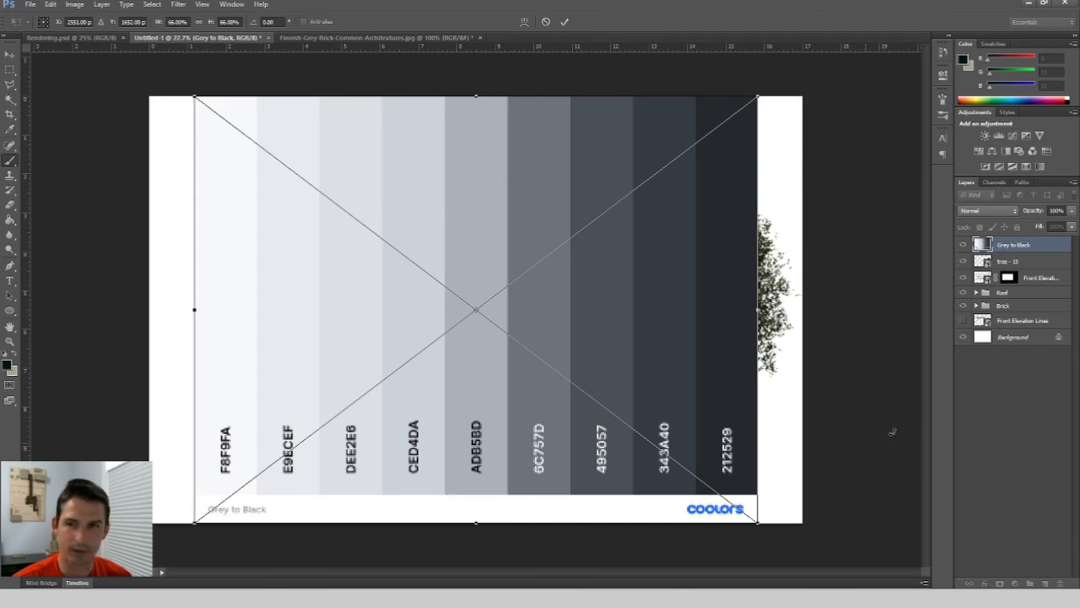
{"action": "key", "text": "Return"}
{"action": "left_click_drag", "start_coordinate": [1037, 246], "coordinate": [1024, 324]}
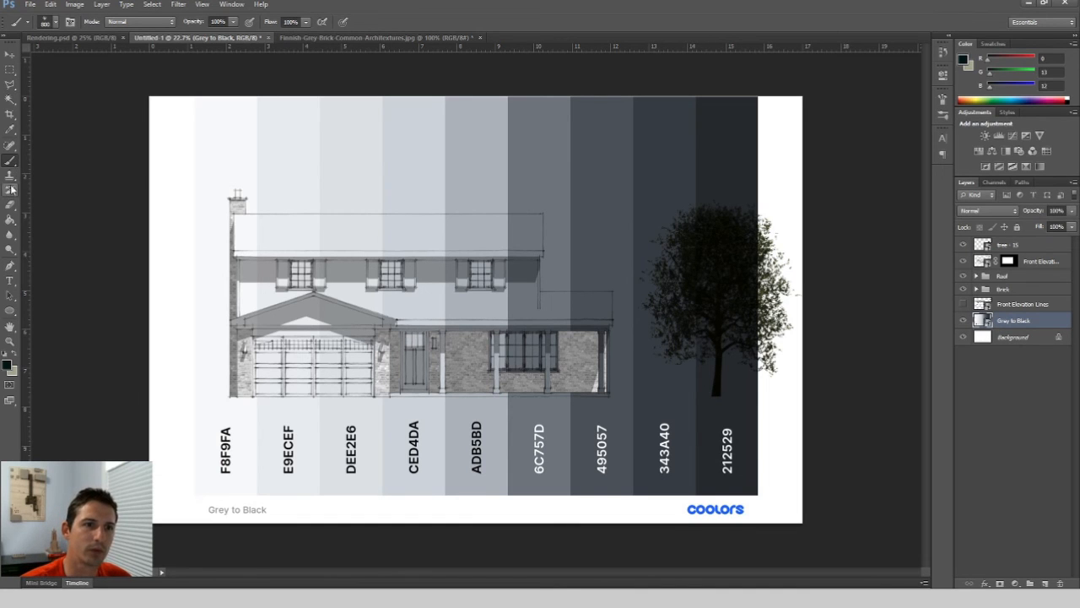
Sample the darkest 212529 swatch as the foreground colour and hide the palette layer.
{"action": "left_click", "coordinate": [10, 128]}
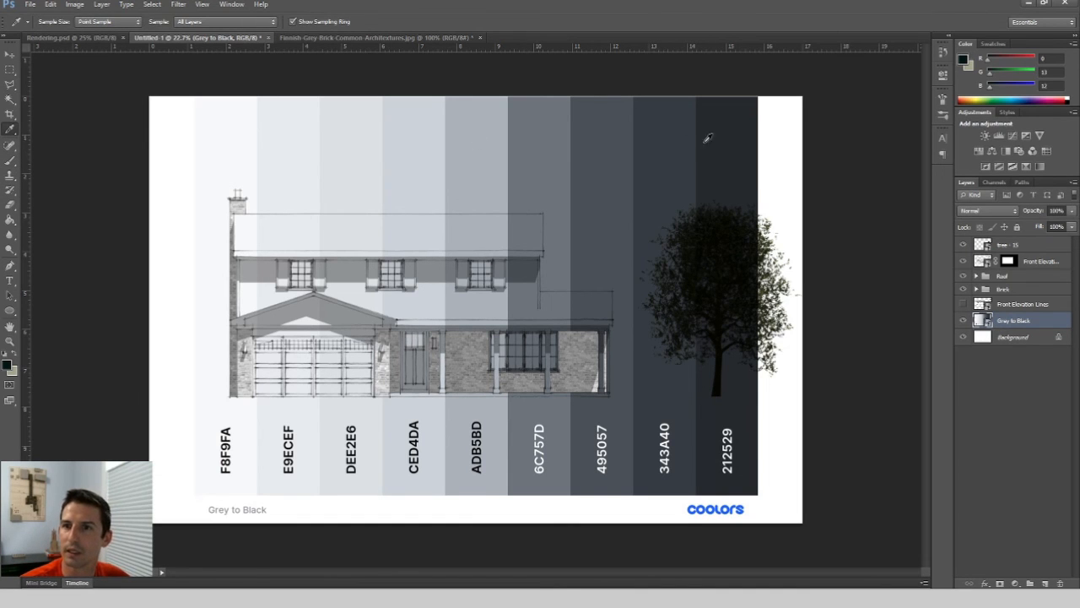
{"action": "left_click", "coordinate": [731, 135]}
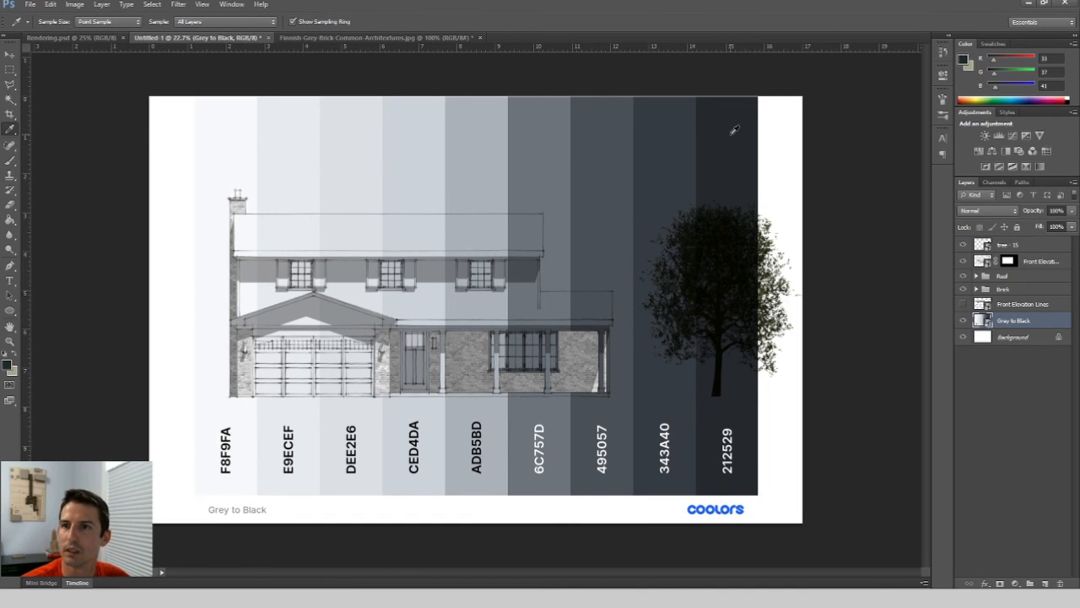
{"action": "left_click", "coordinate": [963, 320]}
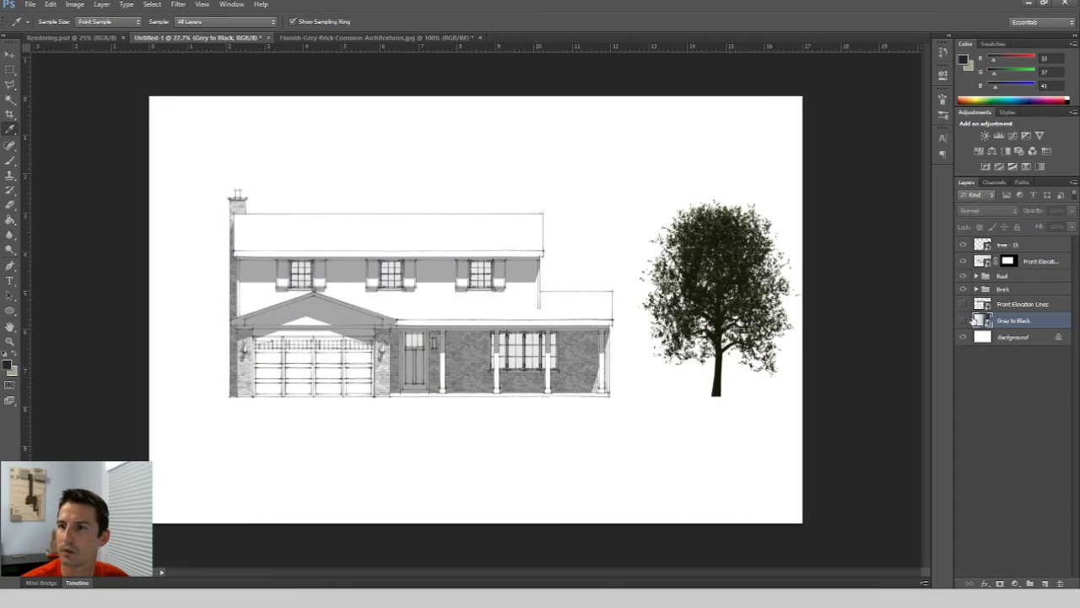
Create a new layer above the palette and name it Ground Plane.
{"action": "left_click", "coordinate": [10, 161]}
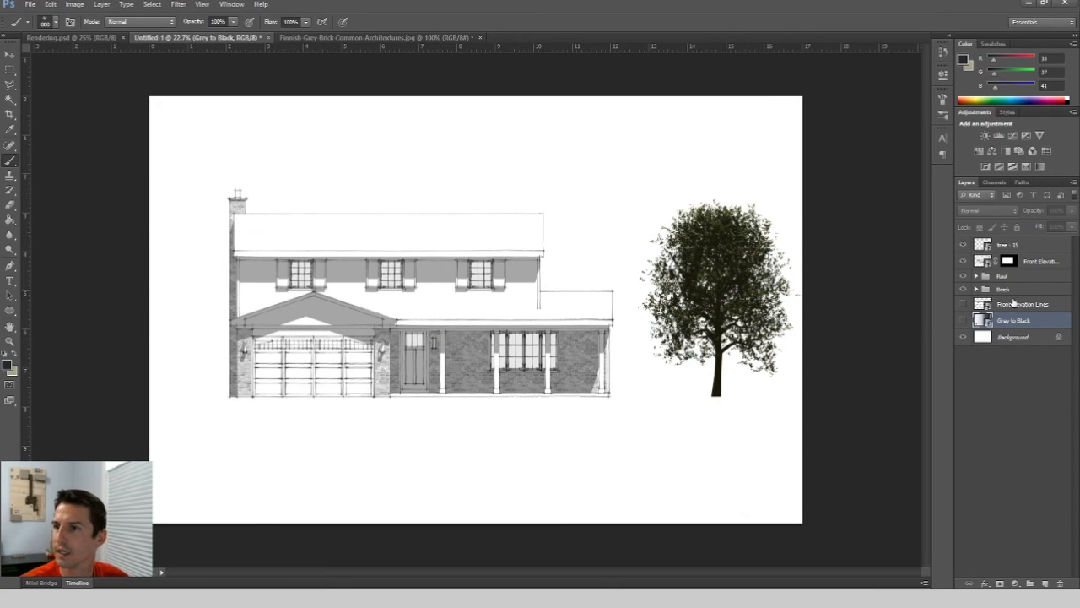
{"action": "left_click", "coordinate": [1045, 582]}
{"action": "double_click", "coordinate": [1009, 320]}
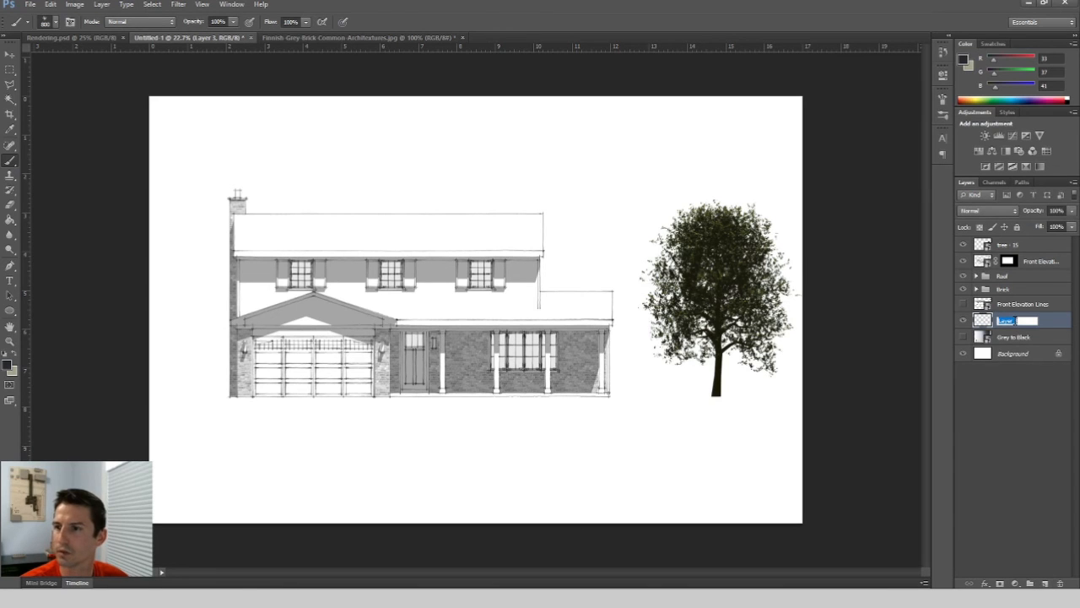
{"action": "type", "text": "Groun"}
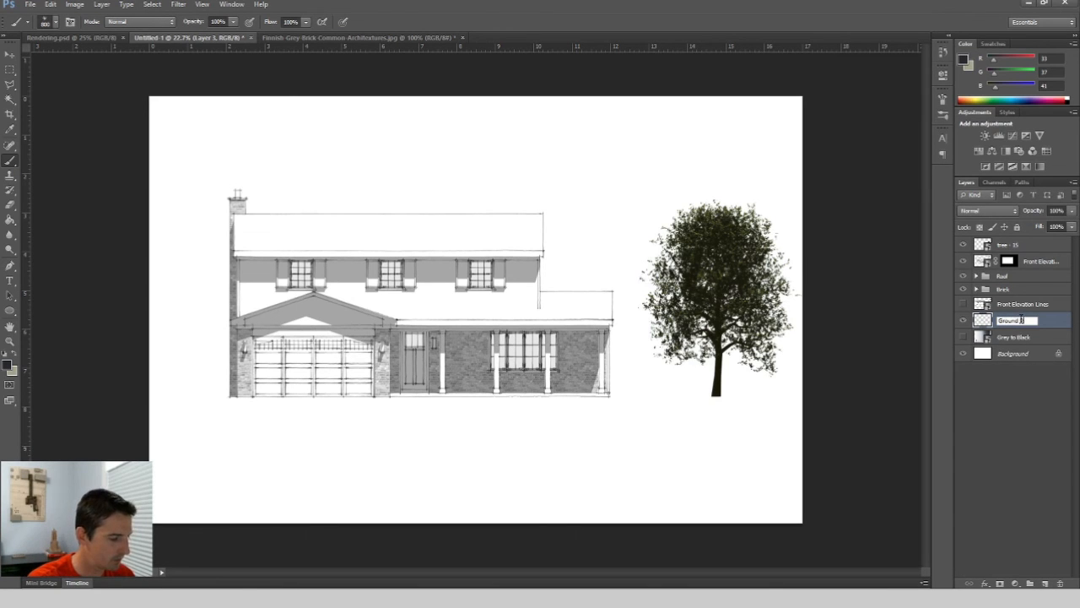
{"action": "type", "text": "d Plane"}
{"action": "key", "text": "Return"}
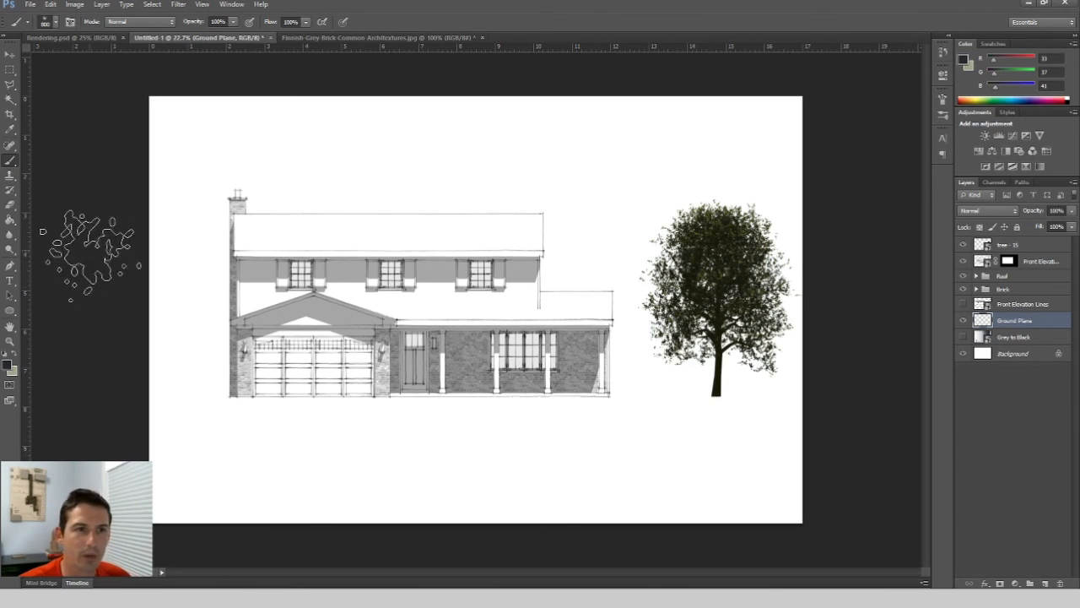
Choose a hard round brush and reduce its size to a small tip.
{"action": "left_click", "coordinate": [56, 23]}
{"action": "left_click", "coordinate": [40, 110]}
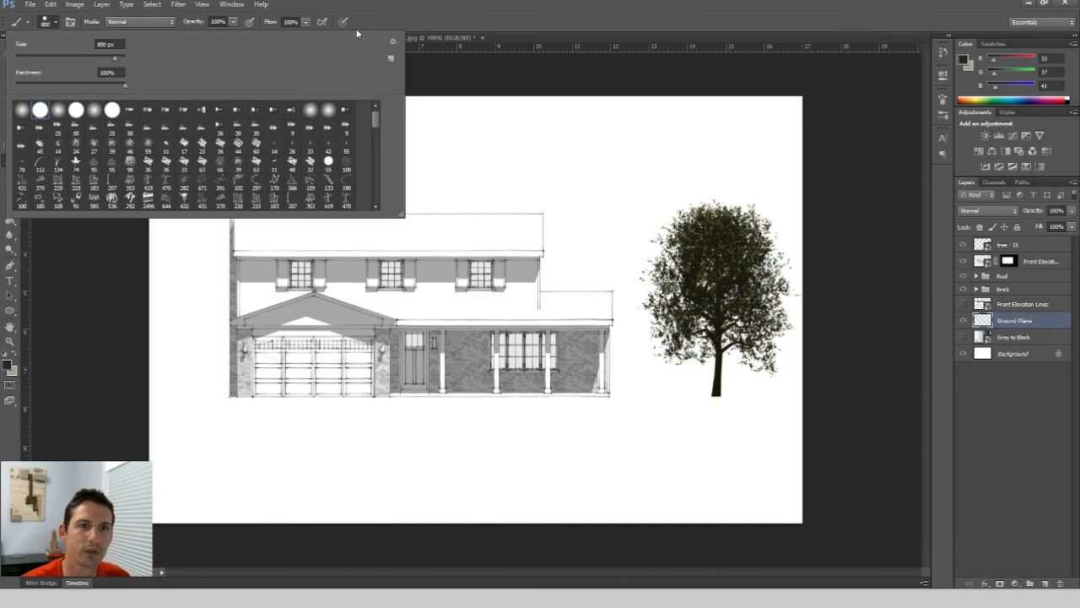
{"action": "left_click", "coordinate": [448, 23]}
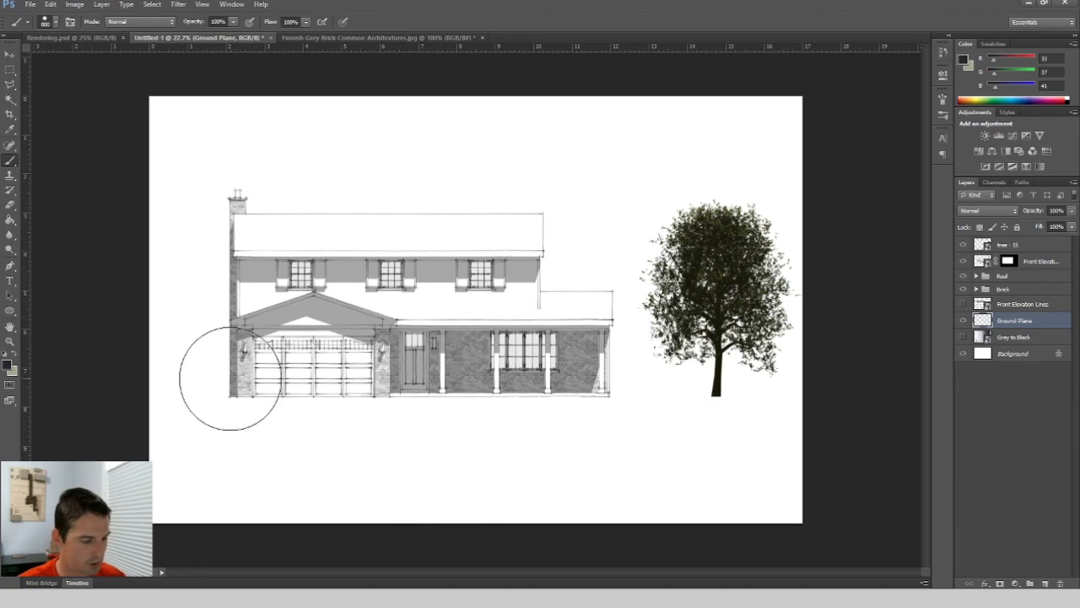
{"action": "key", "text": "bracketleft"}
{"action": "key", "text": "bracketleft"}
{"action": "key", "text": "bracketleft"}
{"action": "key", "text": "bracketleft"}
{"action": "key", "text": "bracketleft"}
{"action": "key", "text": "bracketleft"}
{"action": "key", "text": "bracketleft"}
{"action": "key", "text": "bracketleft"}
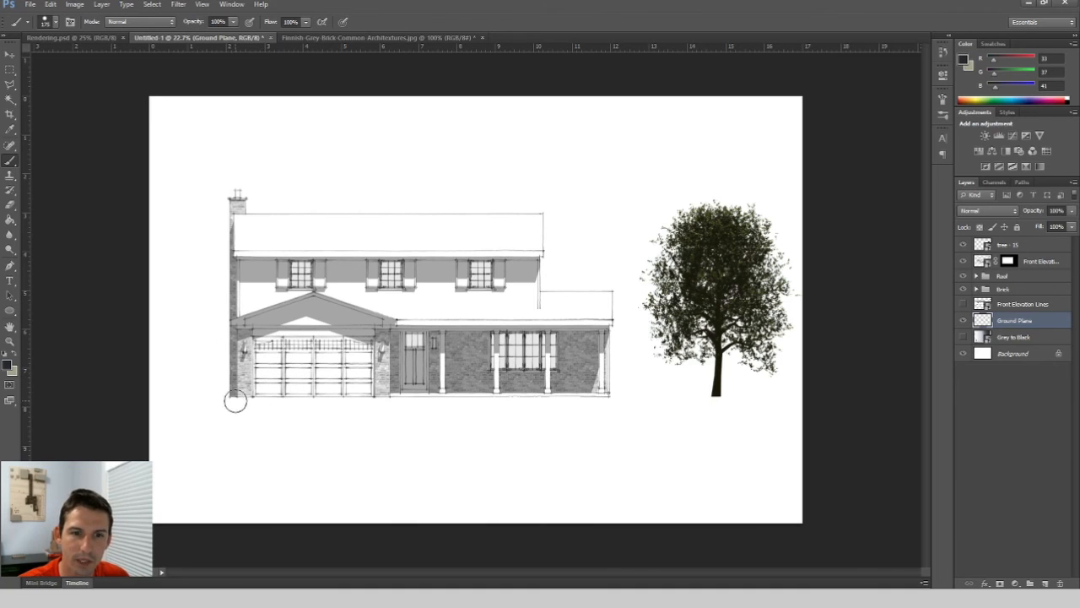
{"action": "key", "text": "bracketleft"}
{"action": "key", "text": "bracketleft"}
{"action": "key", "text": "bracketleft"}
{"action": "key", "text": "bracketleft"}
{"action": "key", "text": "bracketleft"}
{"action": "key", "text": "bracketleft"}
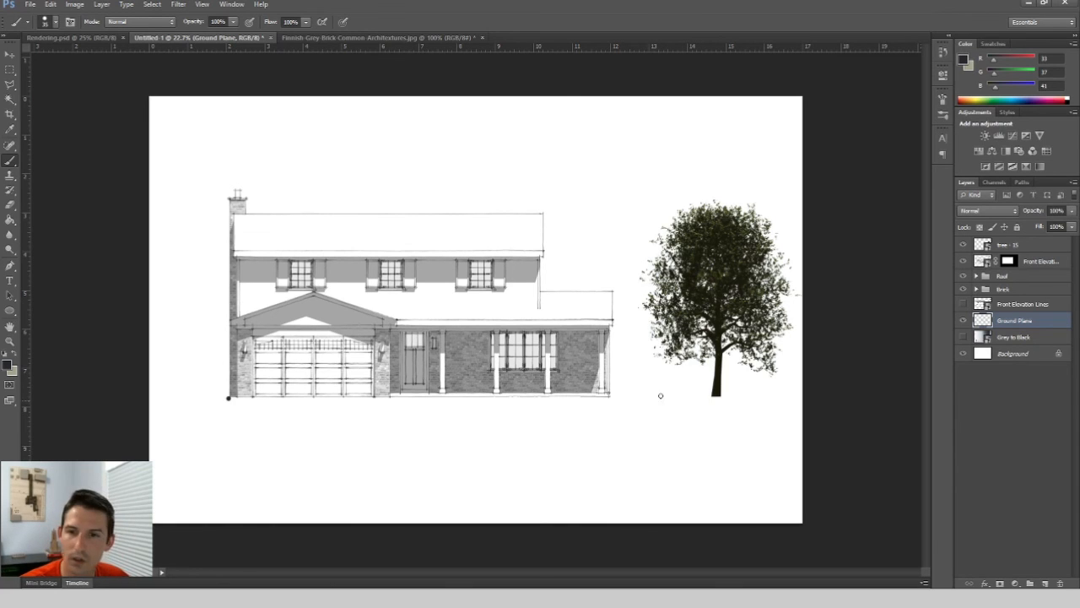
Draw a straight ground line from the house's left corner to beyond the tree, then undo it.
{"action": "left_click", "coordinate": [760, 400], "text": "shift"}
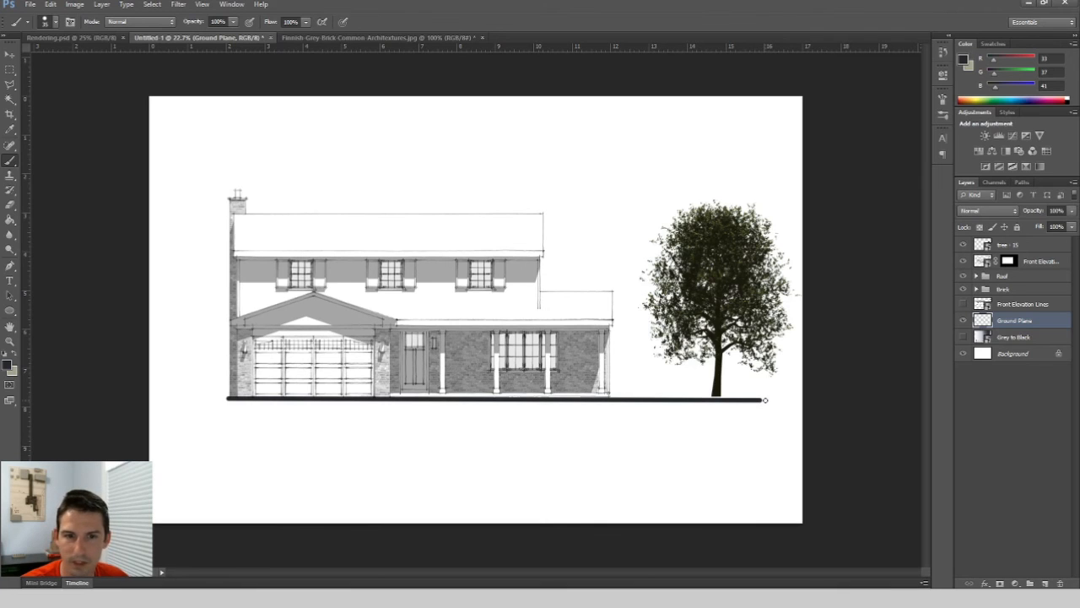
{"action": "key", "text": "ctrl+z"}
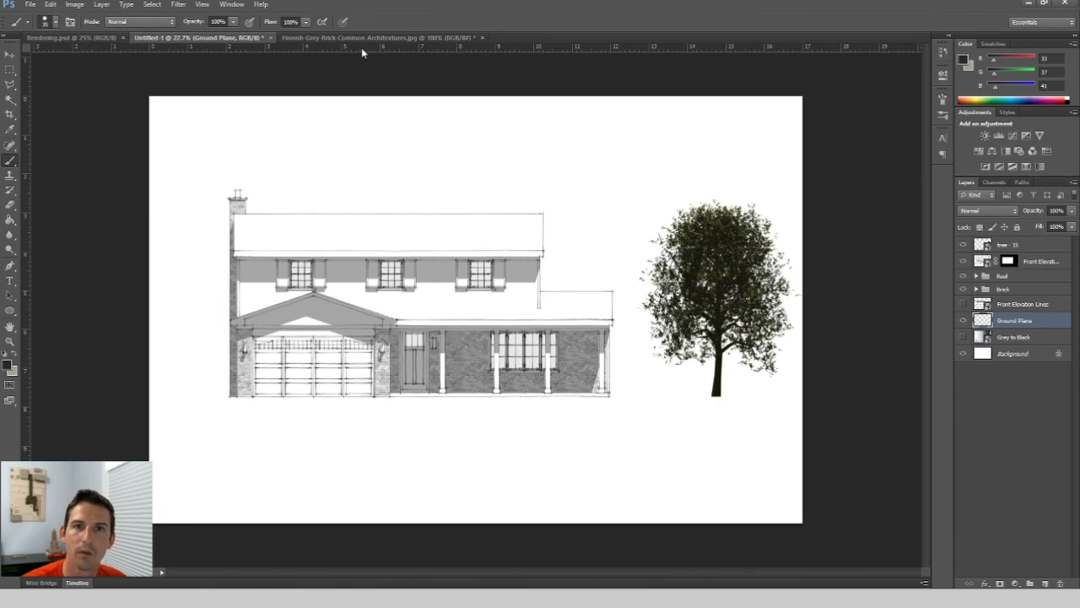
Draw a straight ground line along a guide from the house's left corner to beyond the tree, then remove the guide.
{"action": "left_click_drag", "start_coordinate": [362, 49], "coordinate": [373, 397]}
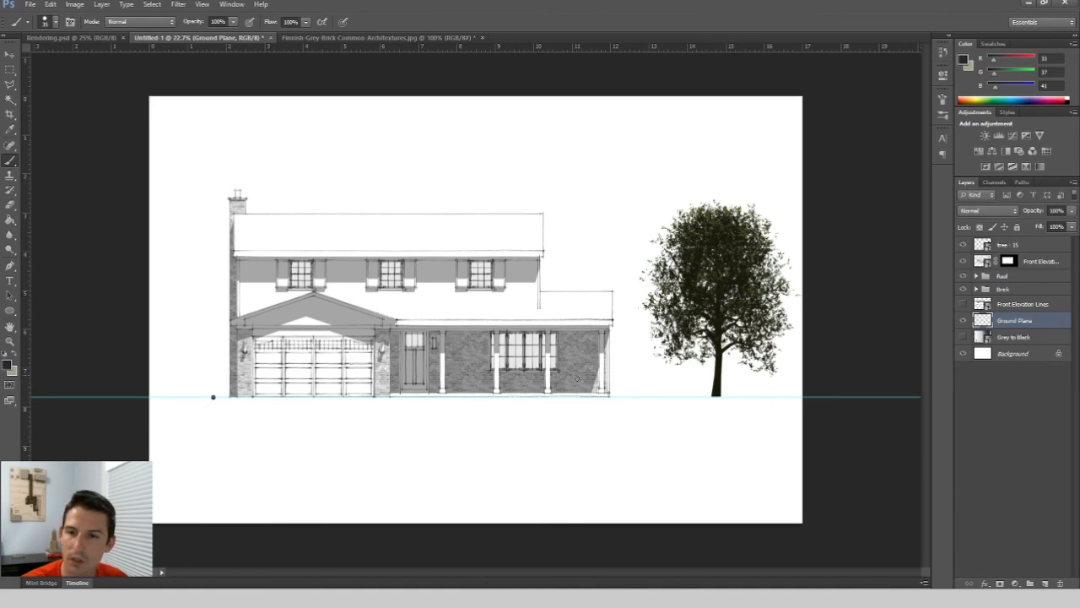
{"action": "left_click", "coordinate": [740, 397], "text": "shift"}
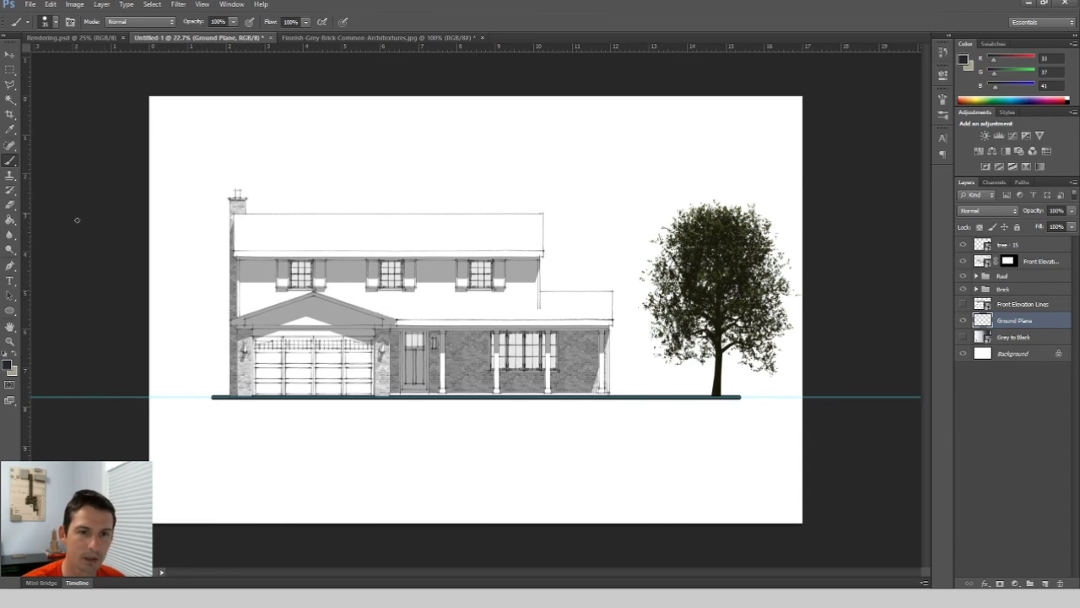
{"action": "key", "text": "v"}
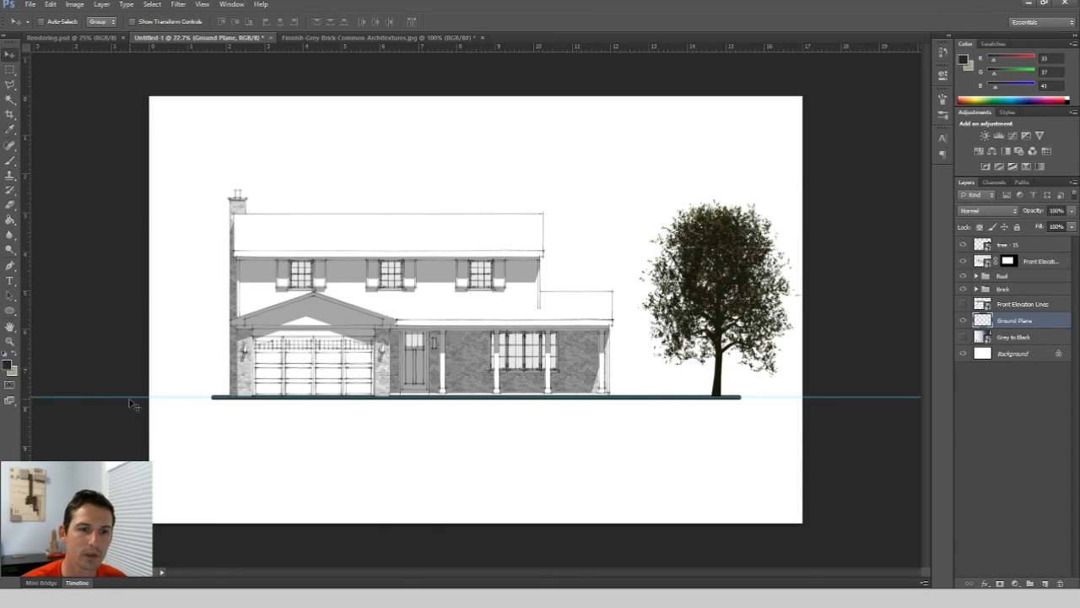
{"action": "left_click_drag", "start_coordinate": [132, 398], "coordinate": [198, 51]}
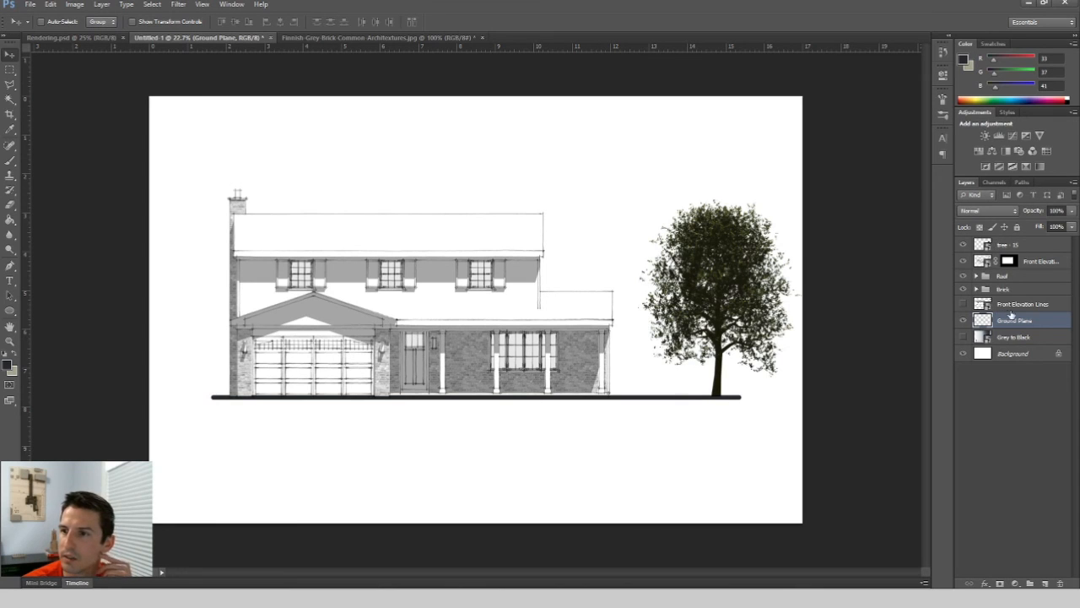
Set the Ground Plane layer's opacity to 70%.
{"action": "left_click", "coordinate": [1027, 208]}
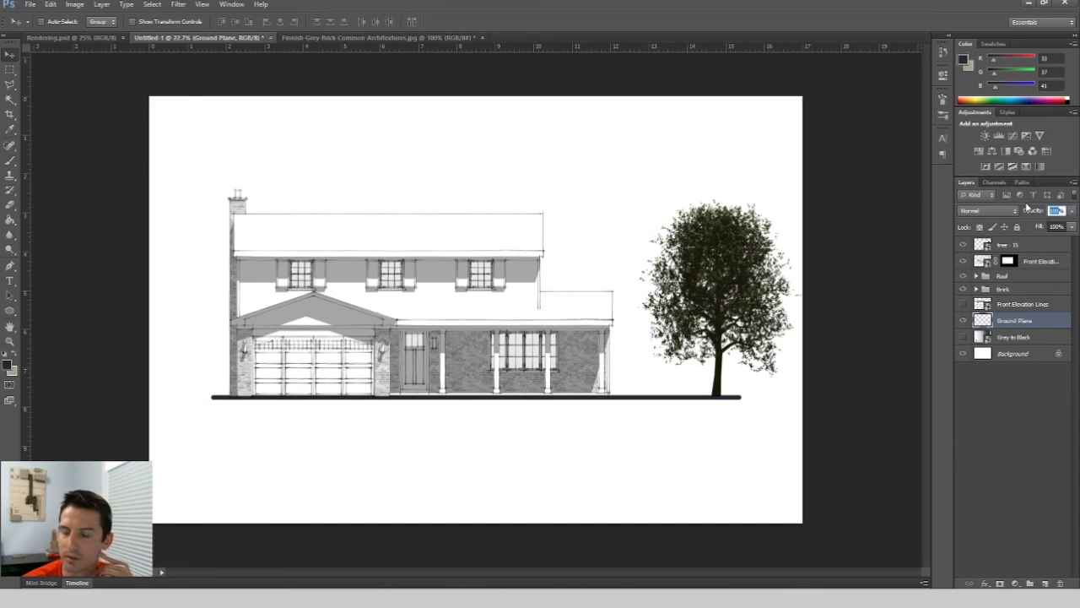
{"action": "type", "text": "70"}
{"action": "key", "text": "Return"}
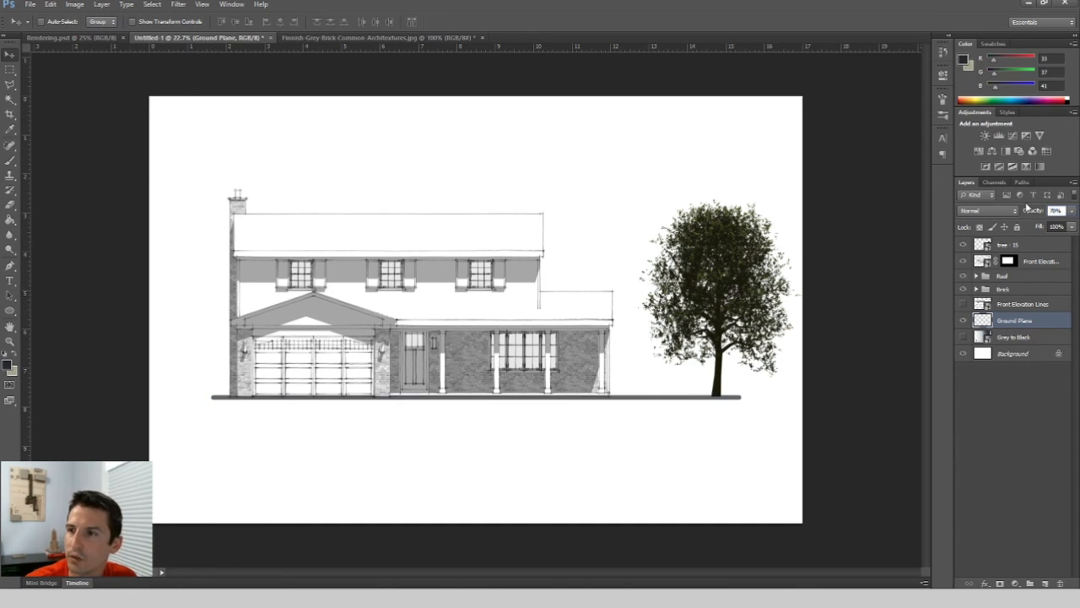
{"action": "left_click", "coordinate": [1024, 449]}
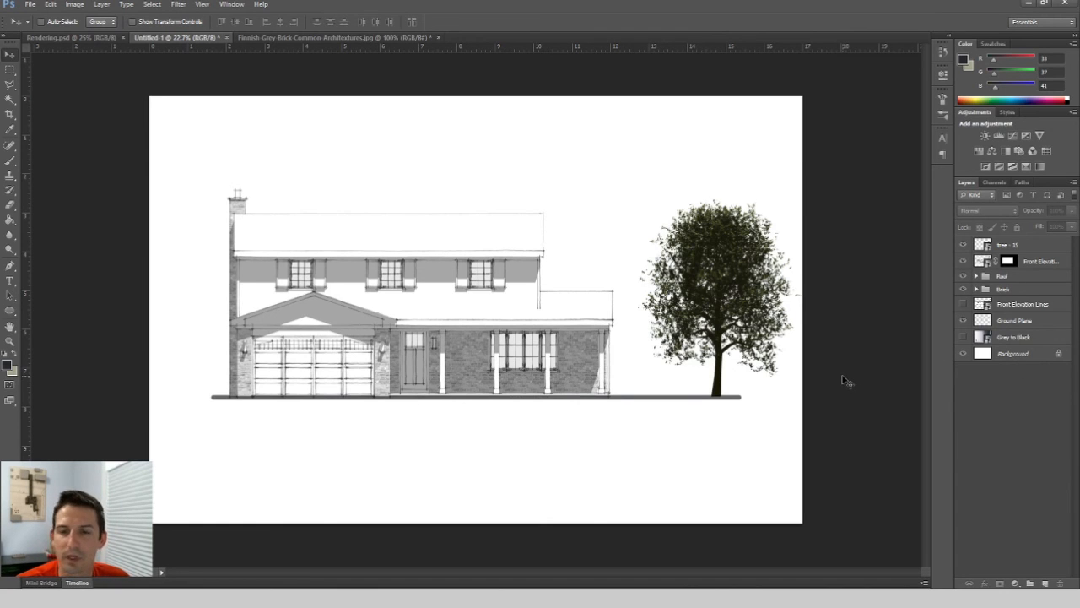
Set the tree layer's opacity to 60%.
{"action": "left_click", "coordinate": [1025, 245]}
{"action": "left_click", "coordinate": [1040, 213]}
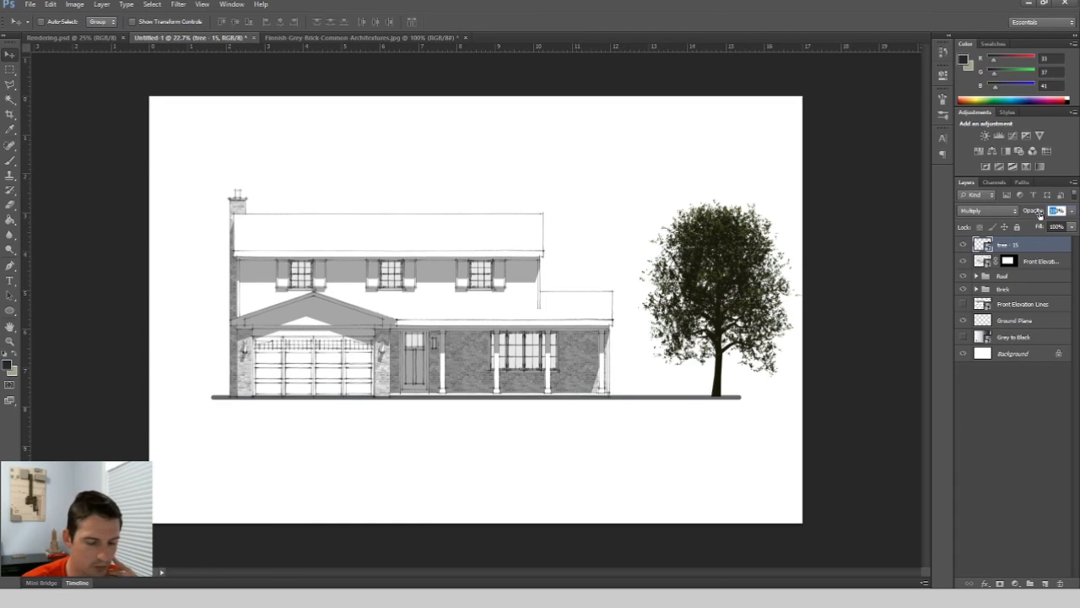
{"action": "type", "text": "40"}
{"action": "key", "text": "Return"}
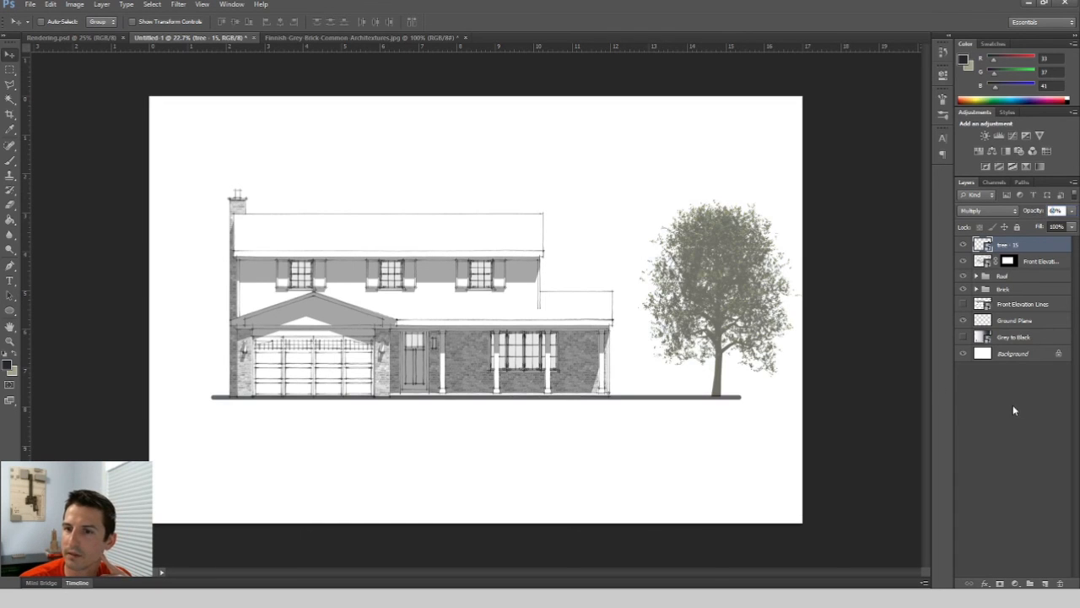
{"action": "left_click", "coordinate": [1013, 410]}
{"action": "left_click", "coordinate": [1036, 245]}
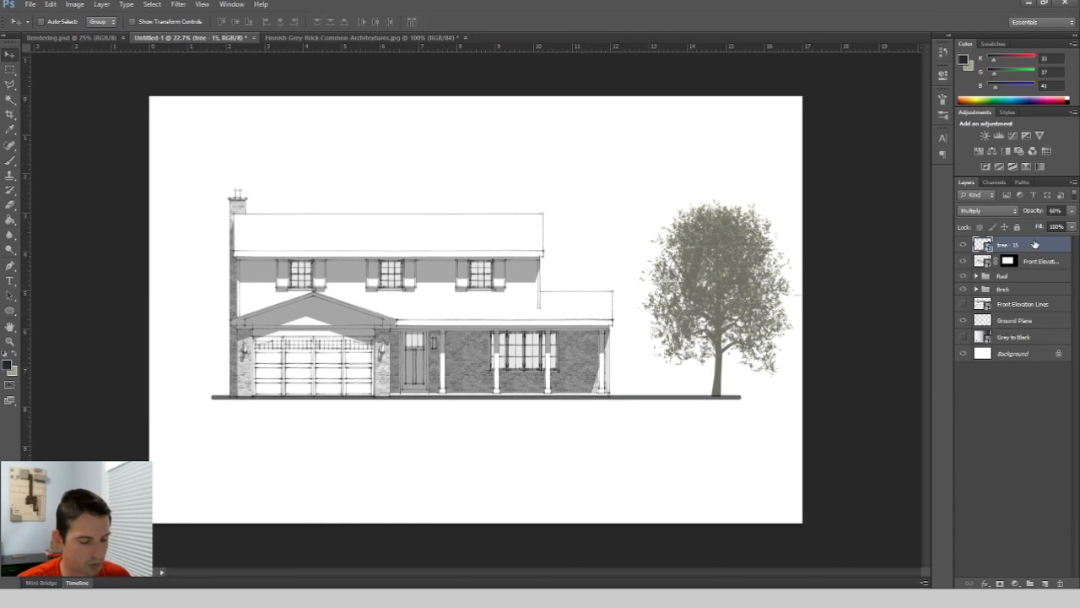
{"action": "left_click", "coordinate": [1024, 410]}
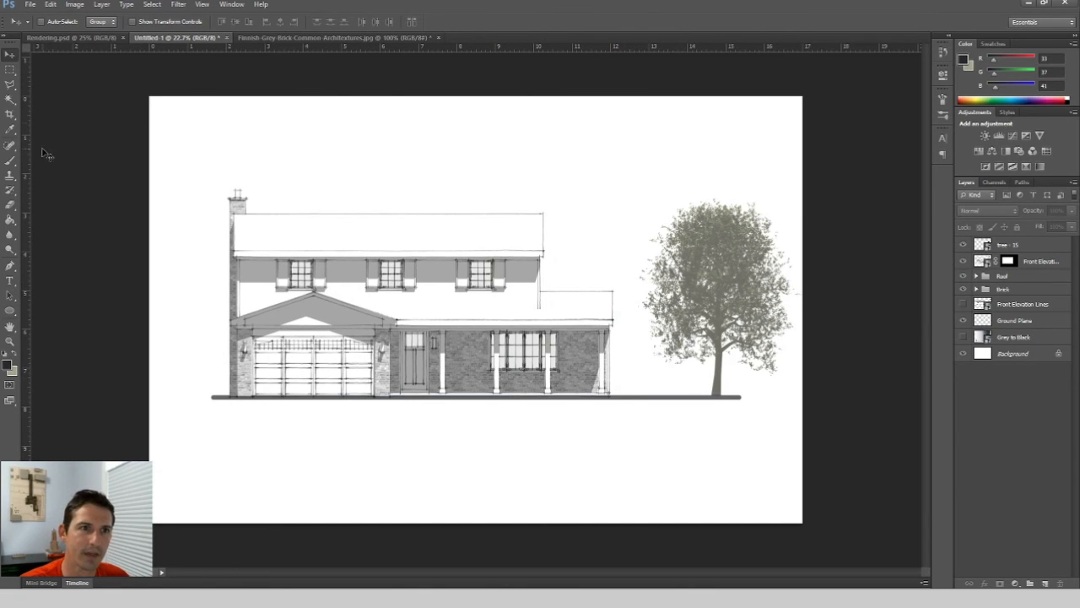
Switch to the Brush tool and pick a scattered foliage-style brush tip from the Brush panel.
{"action": "left_click", "coordinate": [12, 164]}
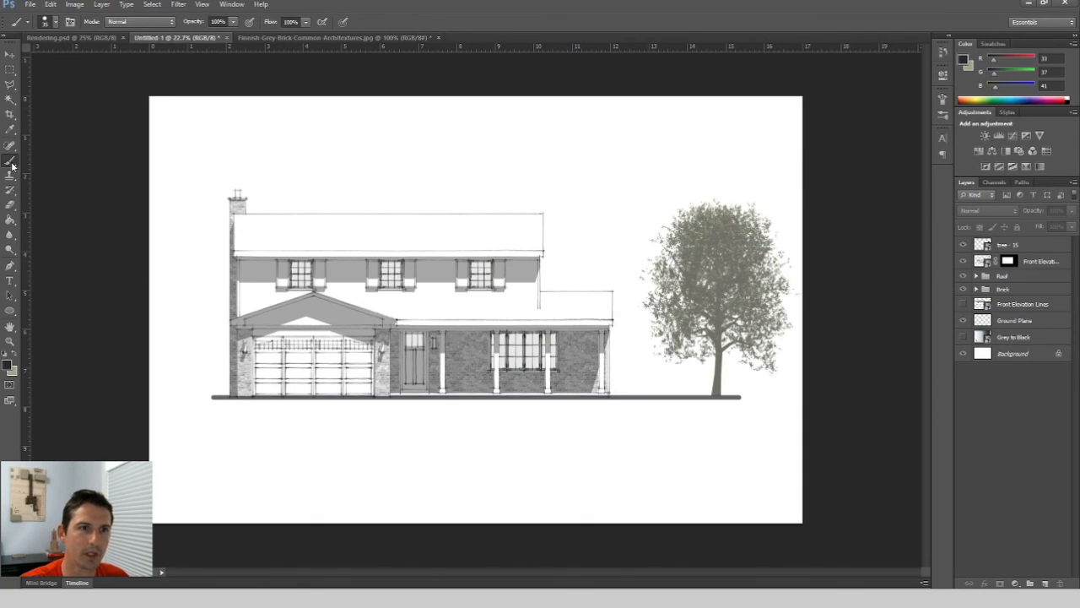
{"action": "left_click", "coordinate": [70, 21]}
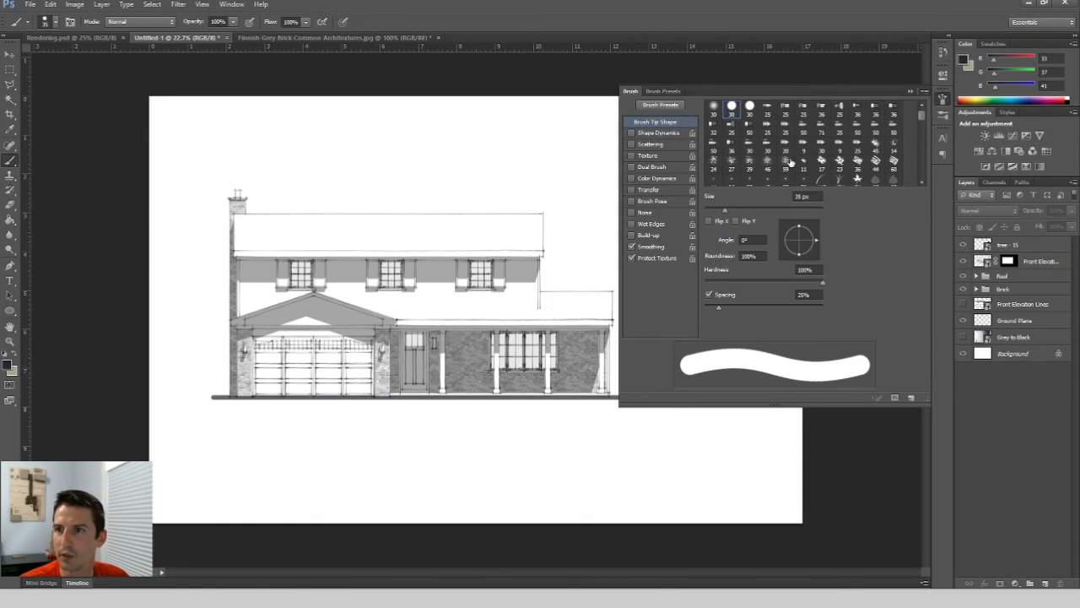
{"action": "left_click", "coordinate": [840, 162]}
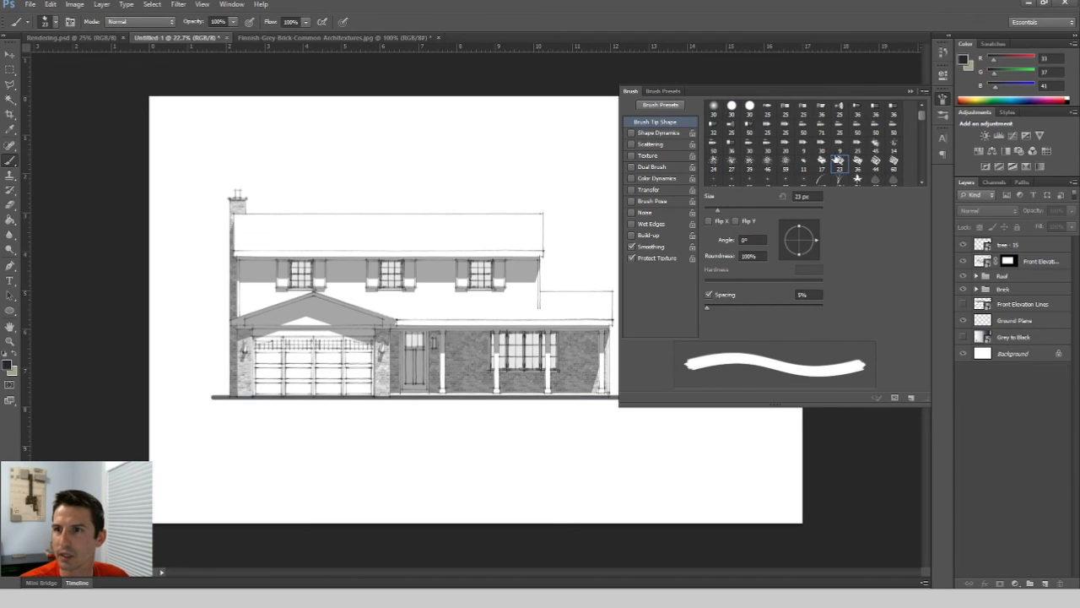
{"action": "scroll", "coordinate": [839, 161], "scroll_direction": "down", "scroll_amount": 1}
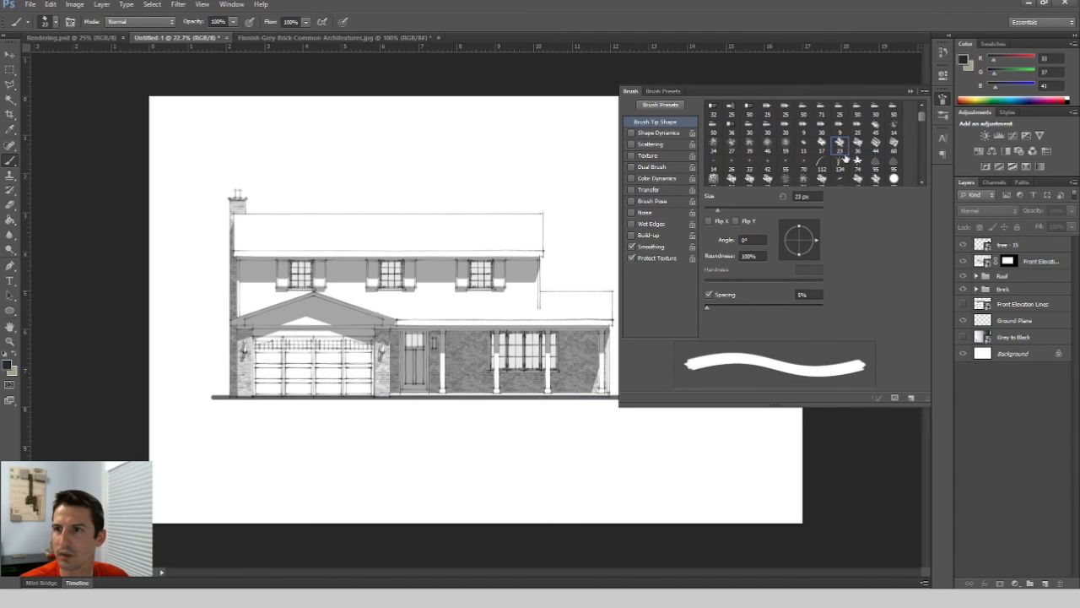
{"action": "left_click", "coordinate": [910, 91]}
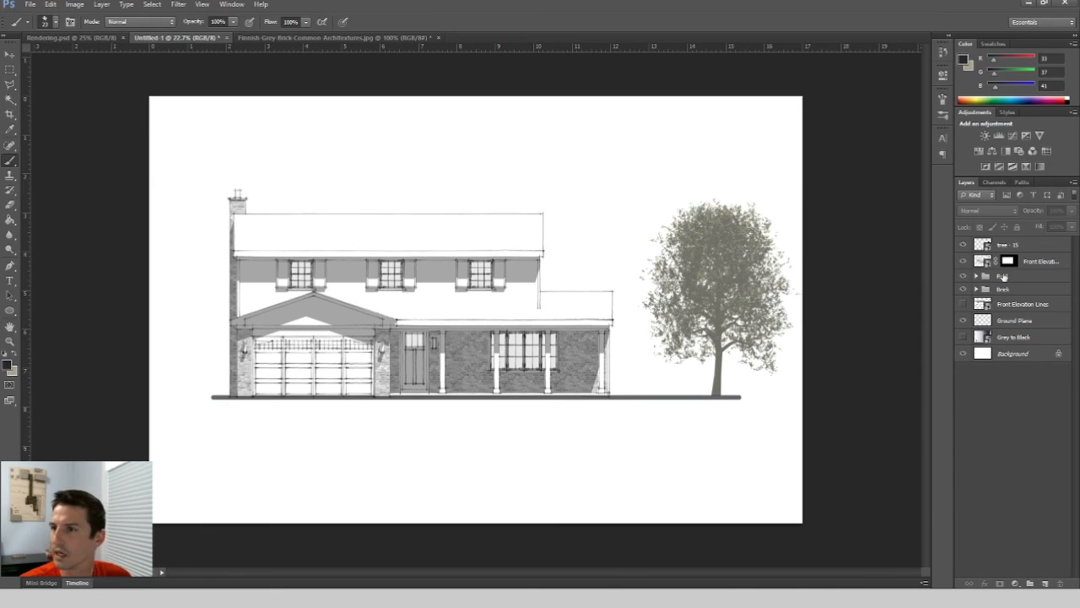
Create a new layer, move it just below Ground Plane, and name it background.
{"action": "left_click", "coordinate": [1044, 583]}
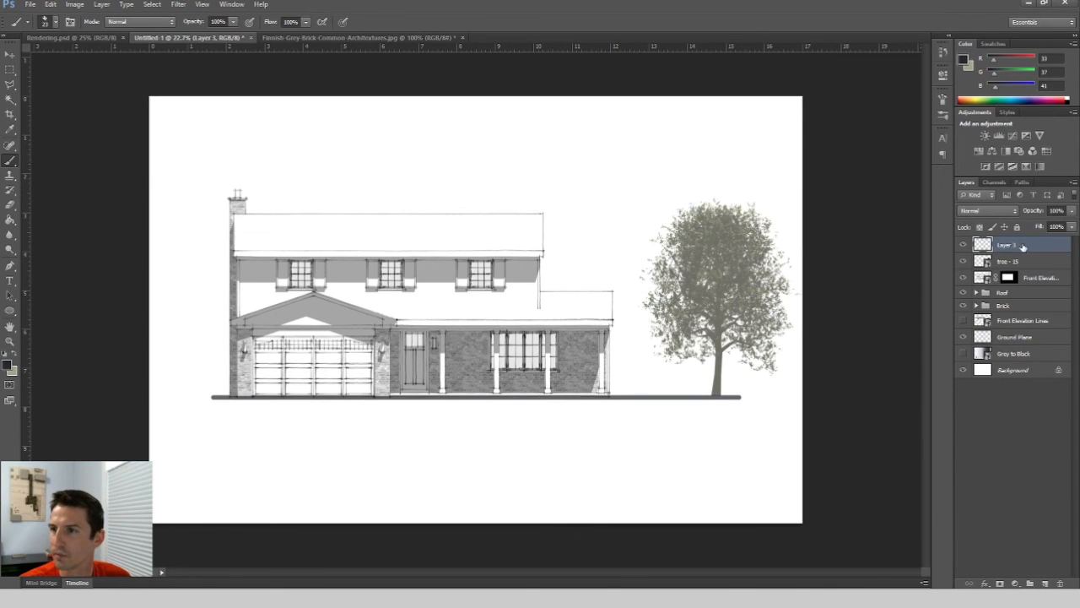
{"action": "left_click_drag", "start_coordinate": [1022, 245], "coordinate": [1027, 345]}
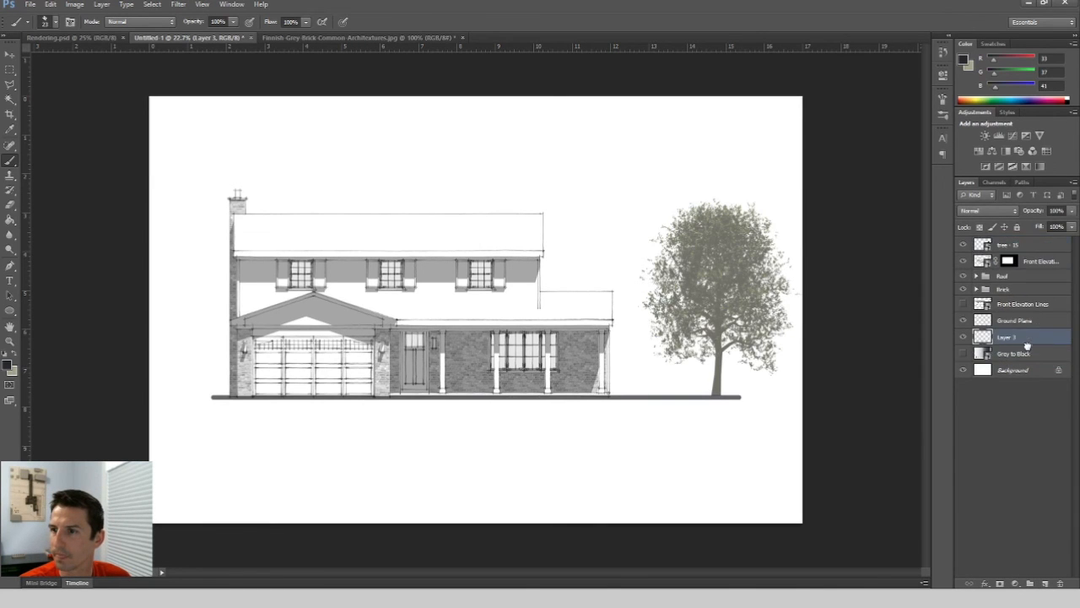
{"action": "double_click", "coordinate": [1007, 336]}
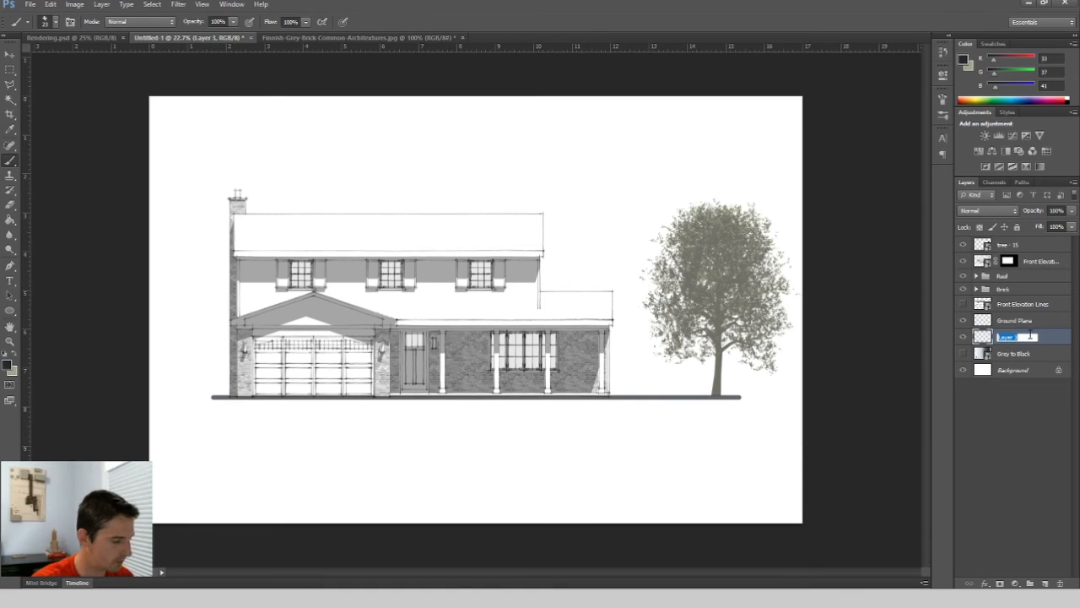
{"action": "type", "text": "background"}
{"action": "key", "text": "Return"}
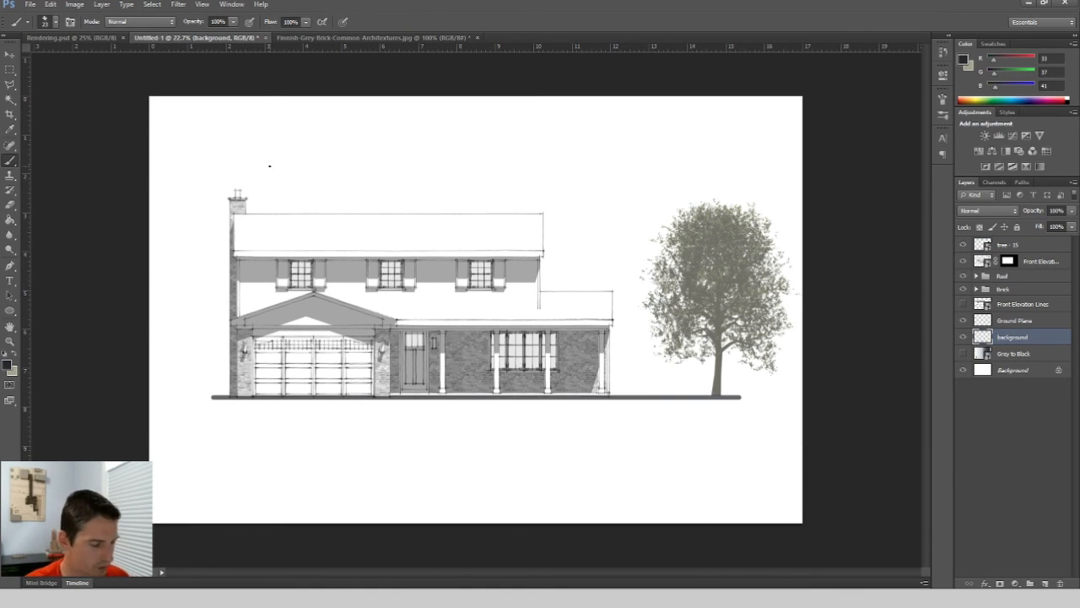
Enlarge the brush to about 1100 px and swap to the light beige-grey foreground colour.
{"action": "key", "text": "bracketright"}
{"action": "key", "text": "bracketright"}
{"action": "key", "text": "bracketright"}
{"action": "key", "text": "bracketright"}
{"action": "key", "text": "bracketright"}
{"action": "key", "text": "bracketright"}
{"action": "key", "text": "bracketright"}
{"action": "key", "text": "bracketright"}
{"action": "key", "text": "bracketright"}
{"action": "key", "text": "bracketright"}
{"action": "key", "text": "bracketright"}
{"action": "key", "text": "bracketright"}
{"action": "key", "text": "bracketright"}
{"action": "key", "text": "bracketright"}
{"action": "key", "text": "bracketright"}
{"action": "key", "text": "bracketright"}
{"action": "key", "text": "bracketright"}
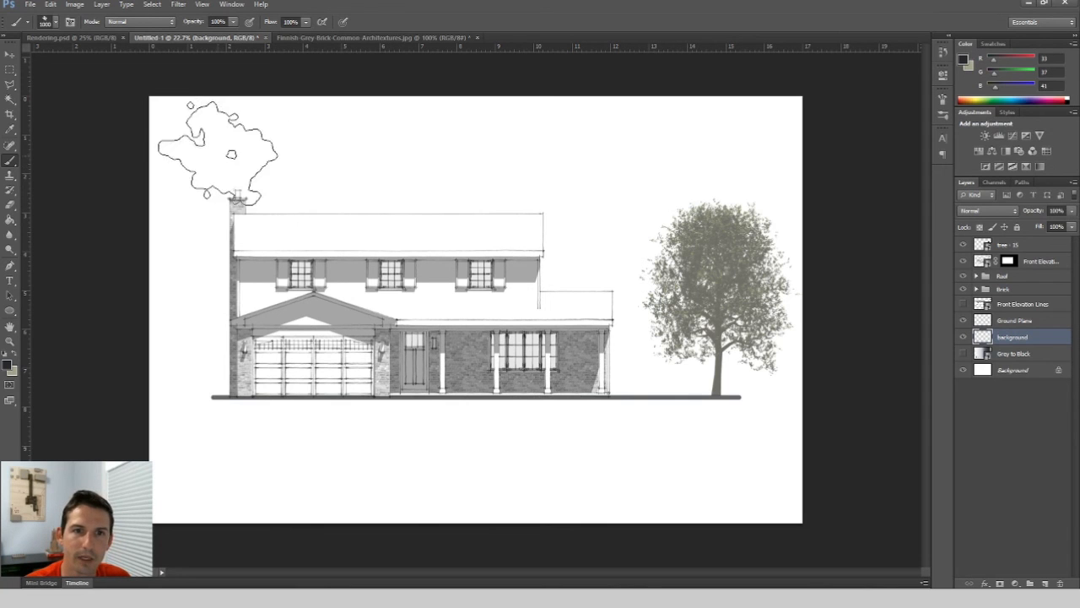
{"action": "key", "text": "bracketright"}
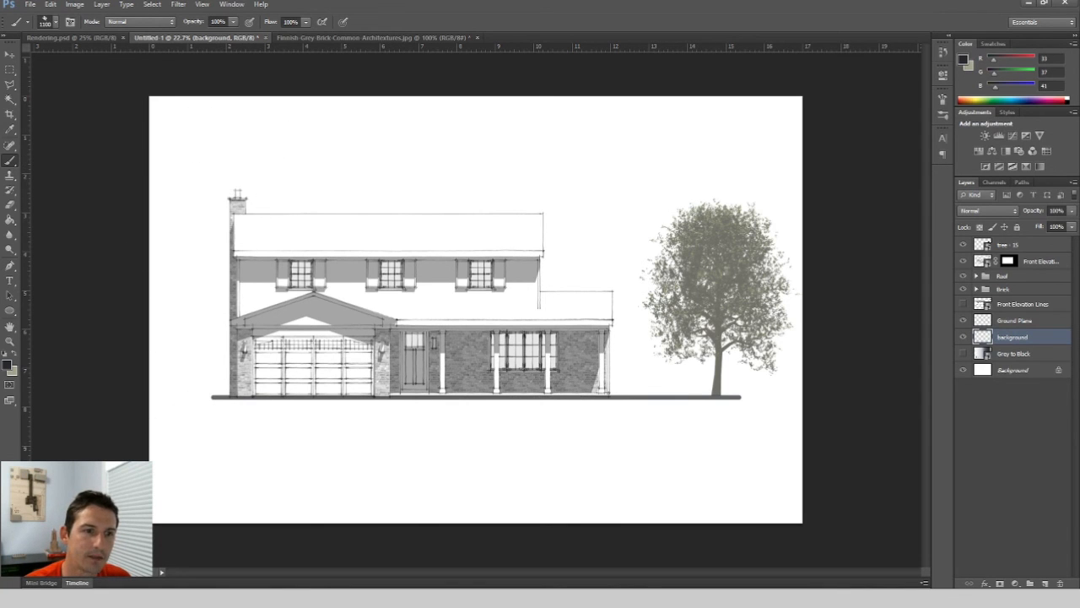
{"action": "left_click", "coordinate": [15, 354]}
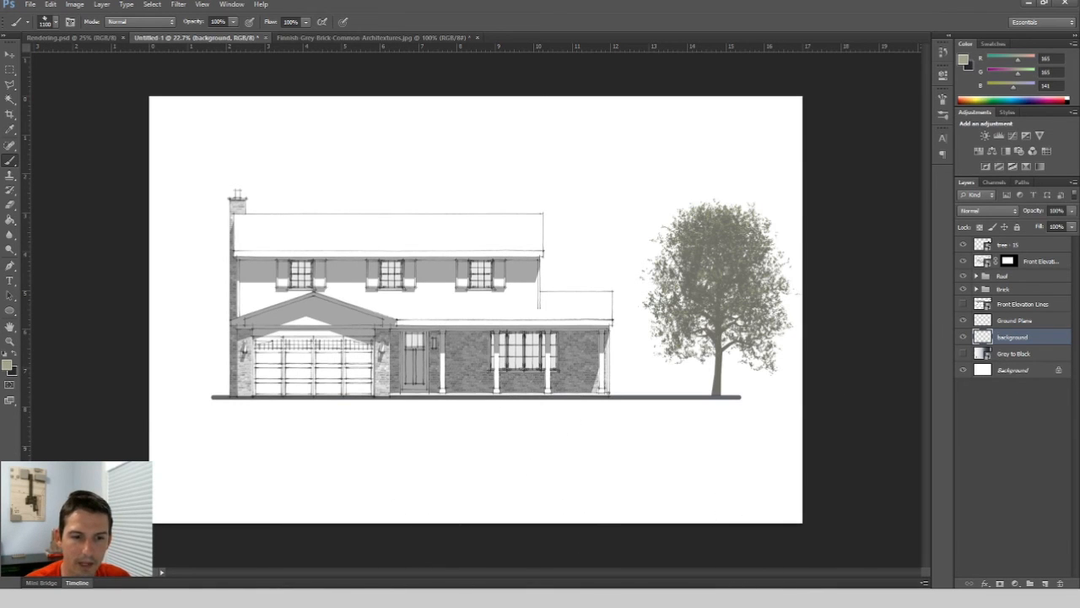
Paint soft foliage blobs behind the house's left side on the background layer.
{"action": "left_click", "coordinate": [211, 549]}
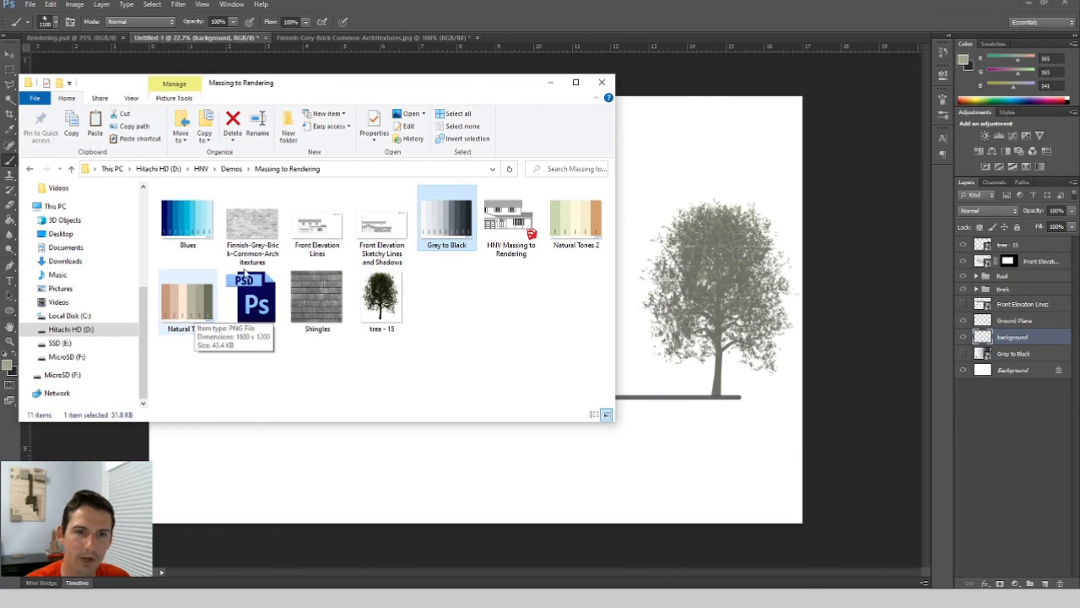
{"action": "left_click", "coordinate": [551, 82]}
{"action": "left_click", "coordinate": [211, 160]}
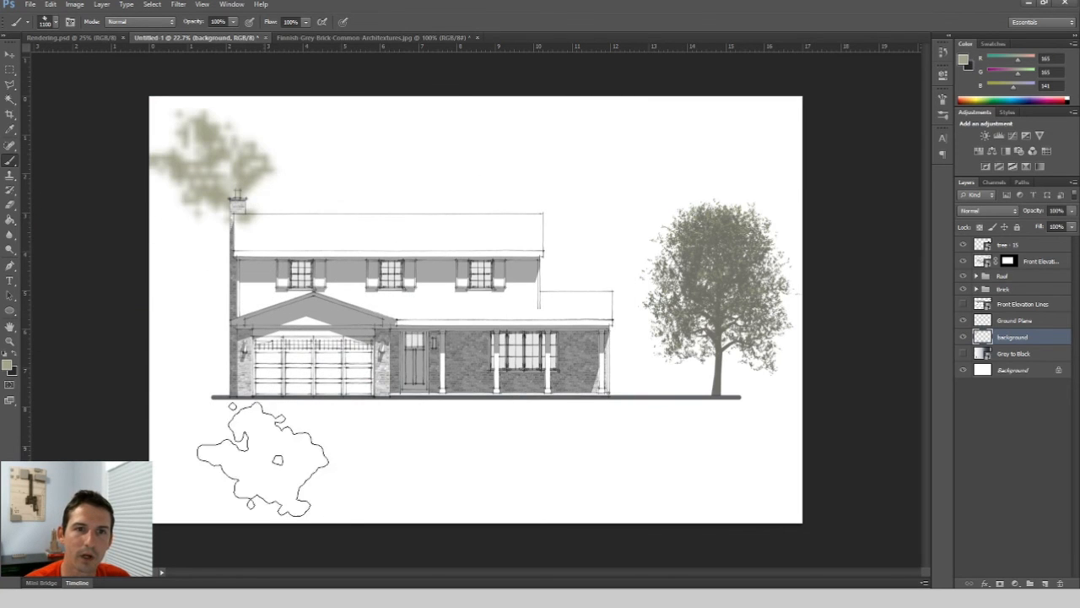
{"action": "left_click", "coordinate": [241, 215]}
{"action": "left_click", "coordinate": [190, 329]}
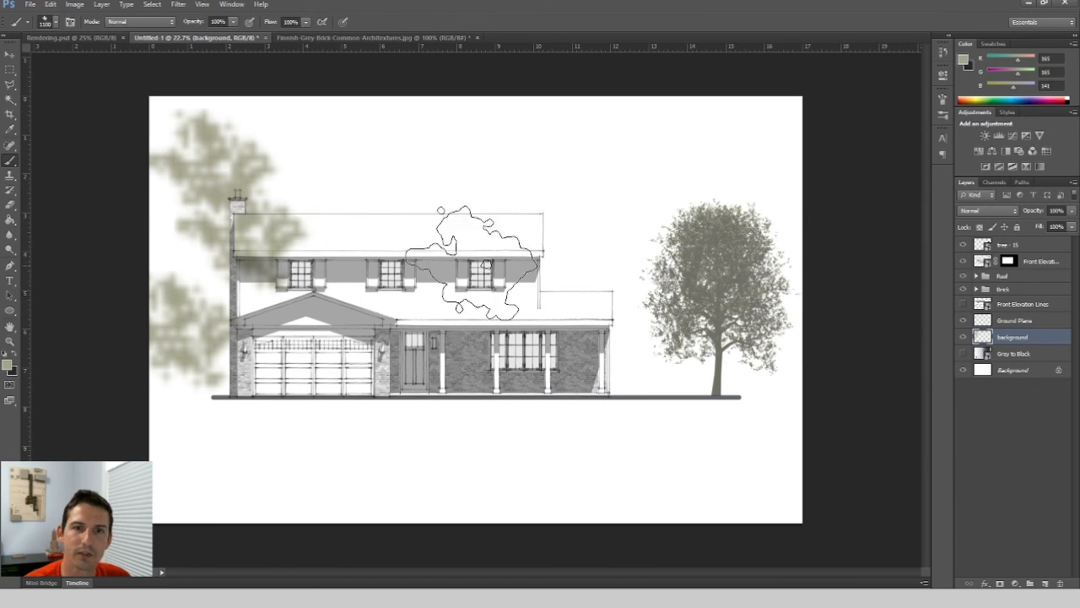
Compare the work against the Rendering.psd document, the brick texture, and a reference rendering example.
{"action": "left_click", "coordinate": [57, 38]}
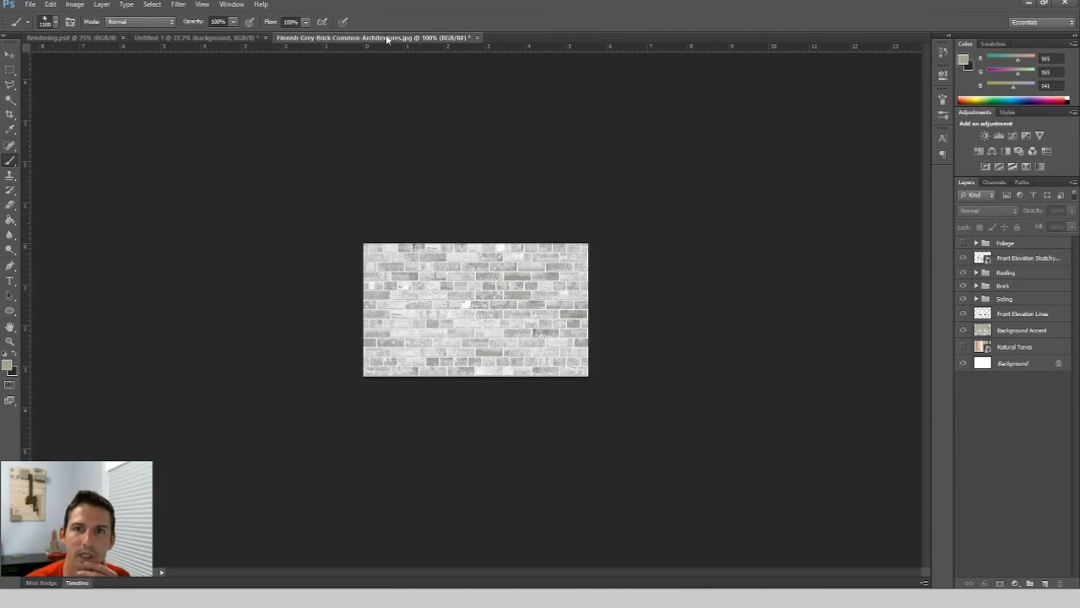
{"action": "left_click", "coordinate": [387, 39]}
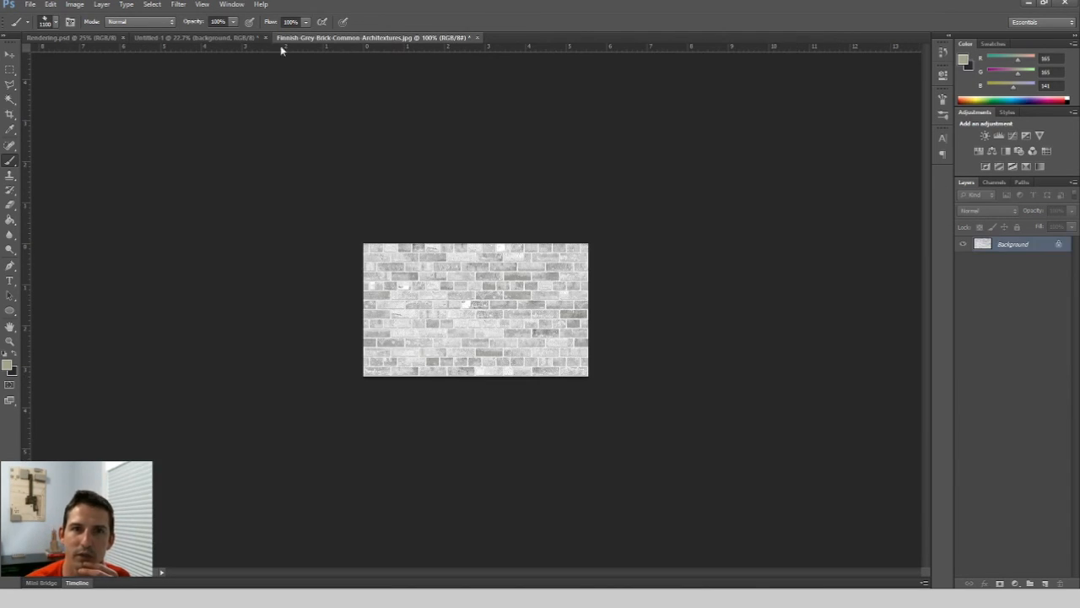
{"action": "left_click", "coordinate": [225, 38]}
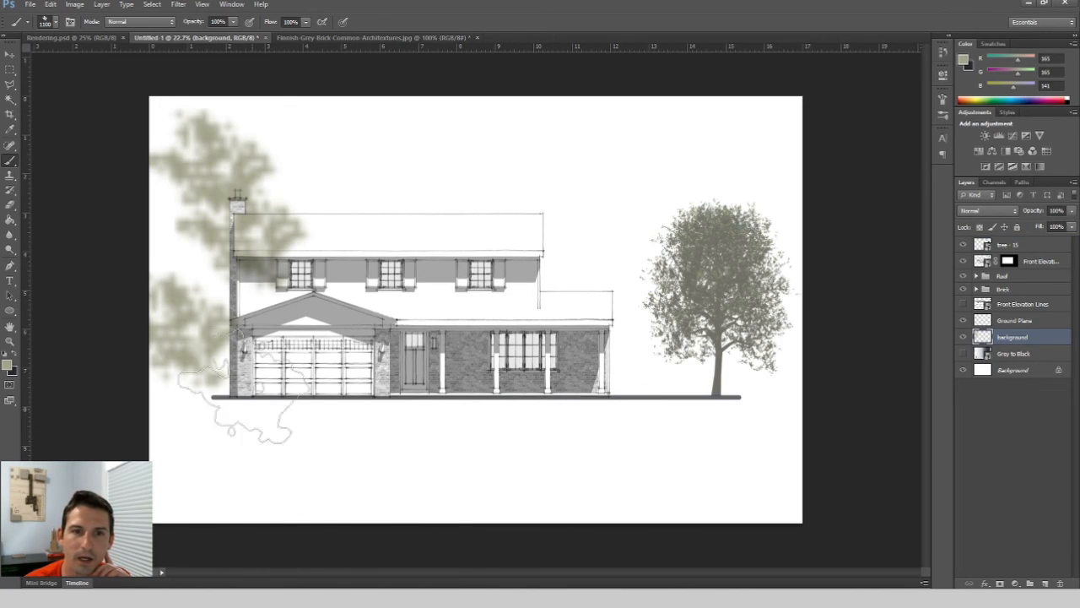
{"action": "left_click", "coordinate": [76, 39]}
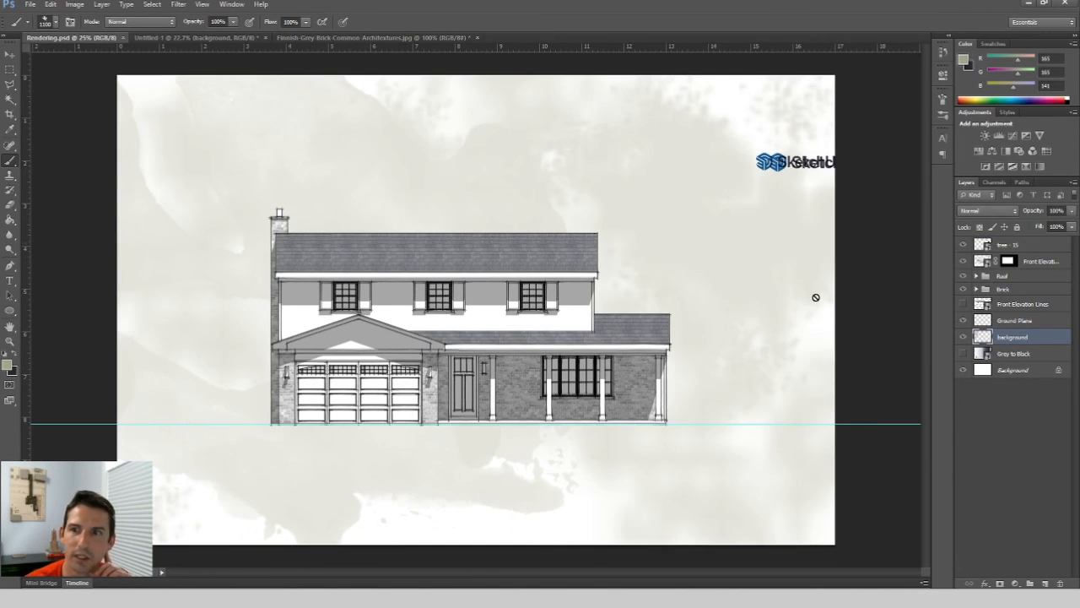
{"action": "left_click", "coordinate": [238, 38]}
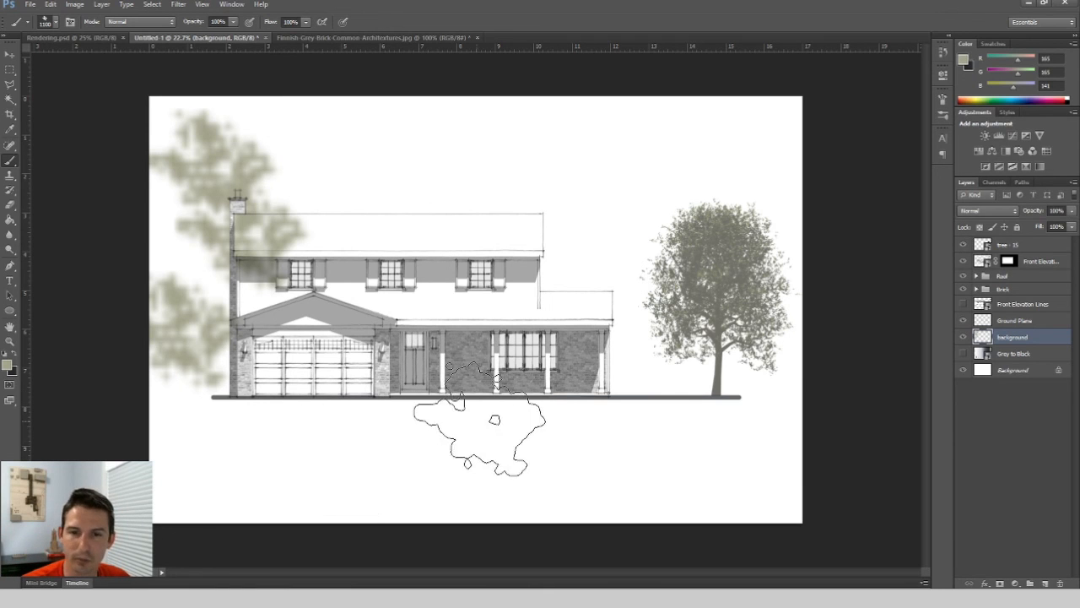
{"action": "key", "text": "alt+Tab"}
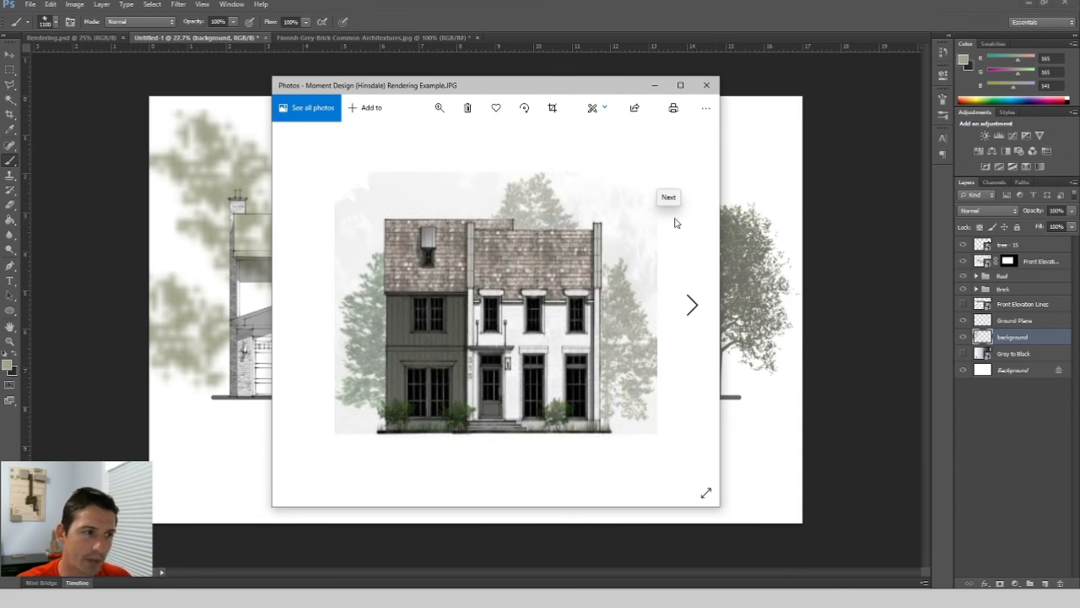
{"action": "left_click", "coordinate": [654, 85]}
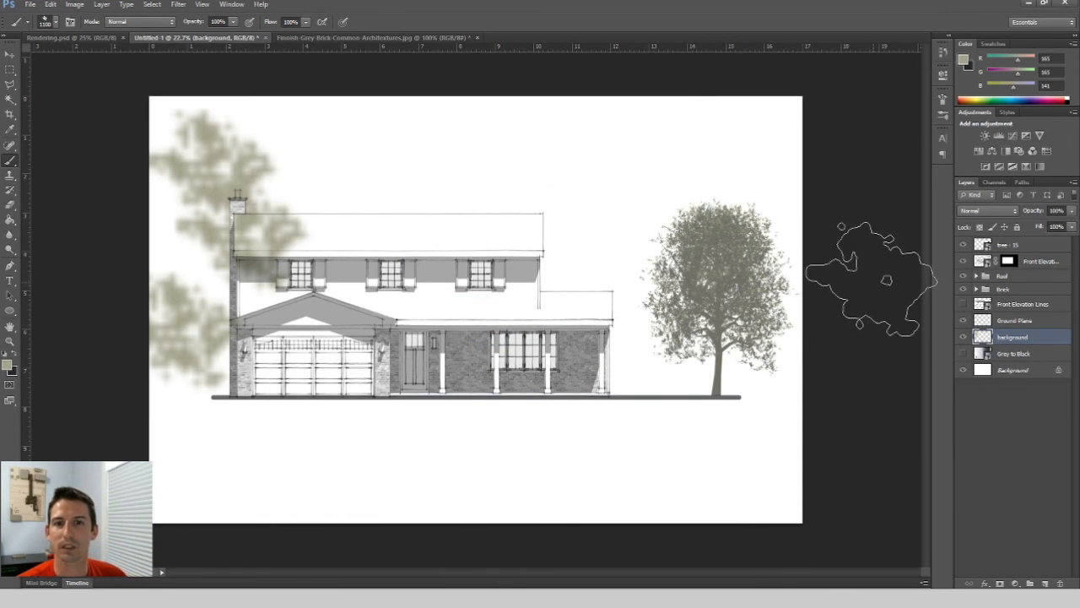